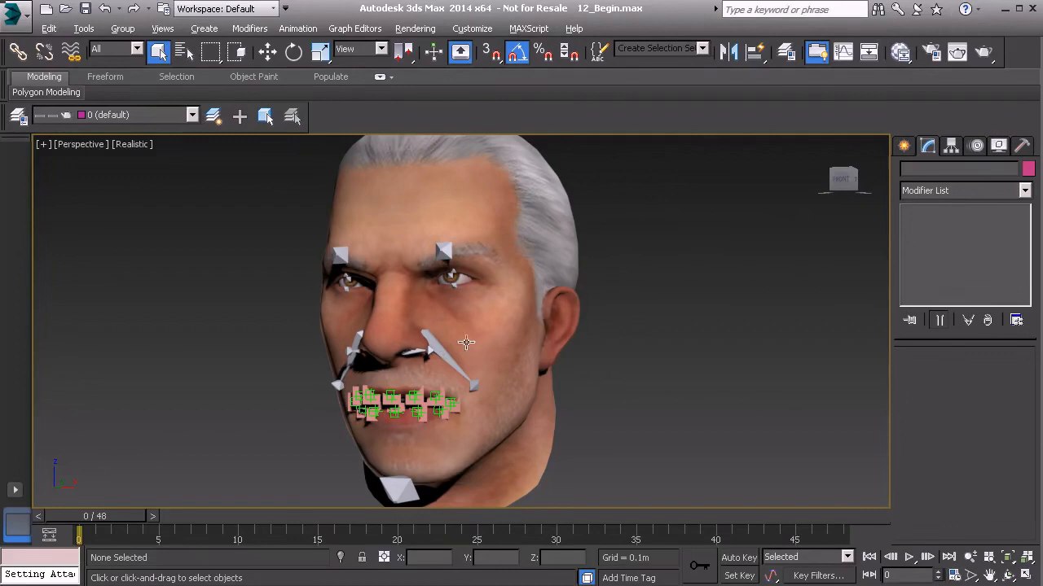
Set the Bone Affect Limit of the face_geo Skin modifier to 4 in its advanced parameters
middle_click_drag(568, 398, 582, 401, "alt")
left_click(514, 351)
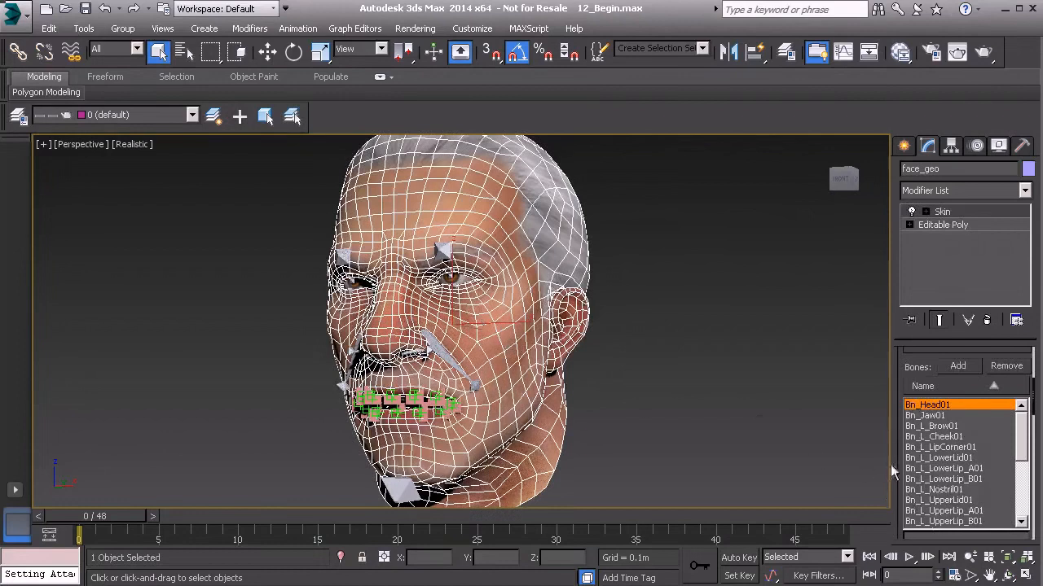
scroll(900, 497, "down", 5)
scroll(906, 491, "down", 5)
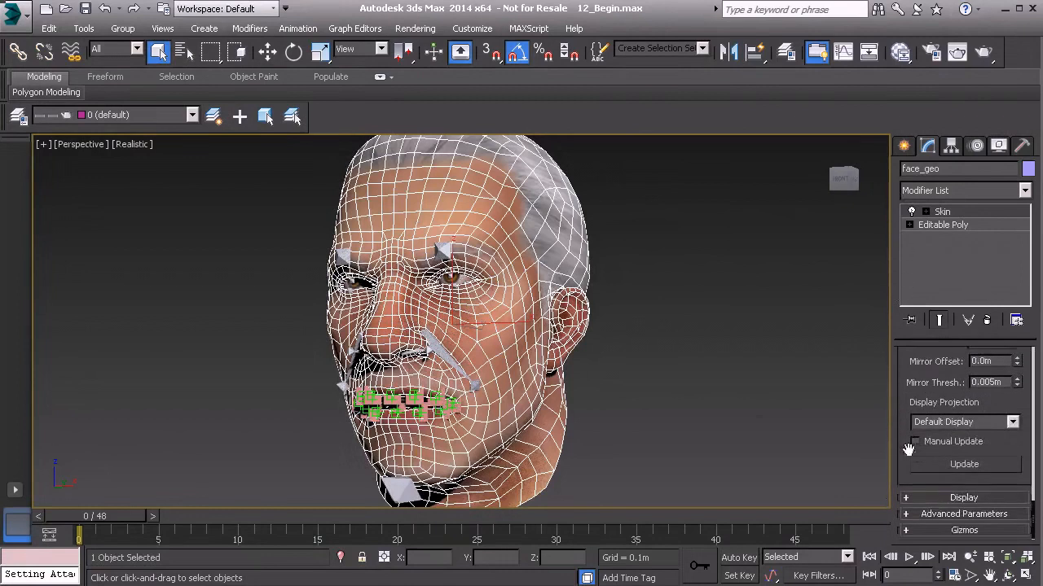
left_click(987, 517)
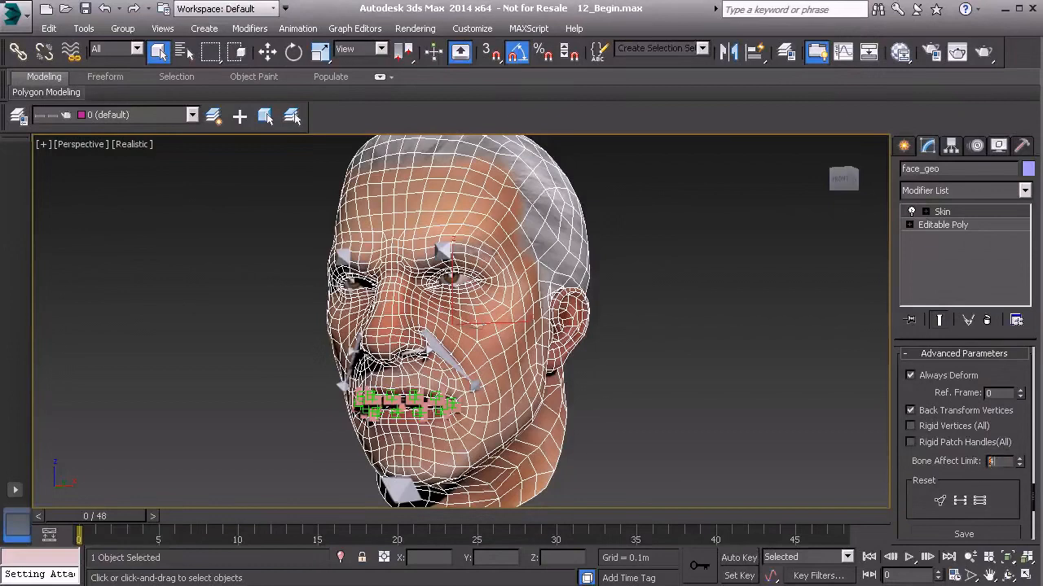
key("Return")
Turn off Paint Blend Weights and try the S-shaped brush falloff in the painter options, ending on the convex, rounded curve
middle_click_drag(464, 352, 415, 346, "alt")
middle_click_drag(491, 330, 562, 335, "alt")
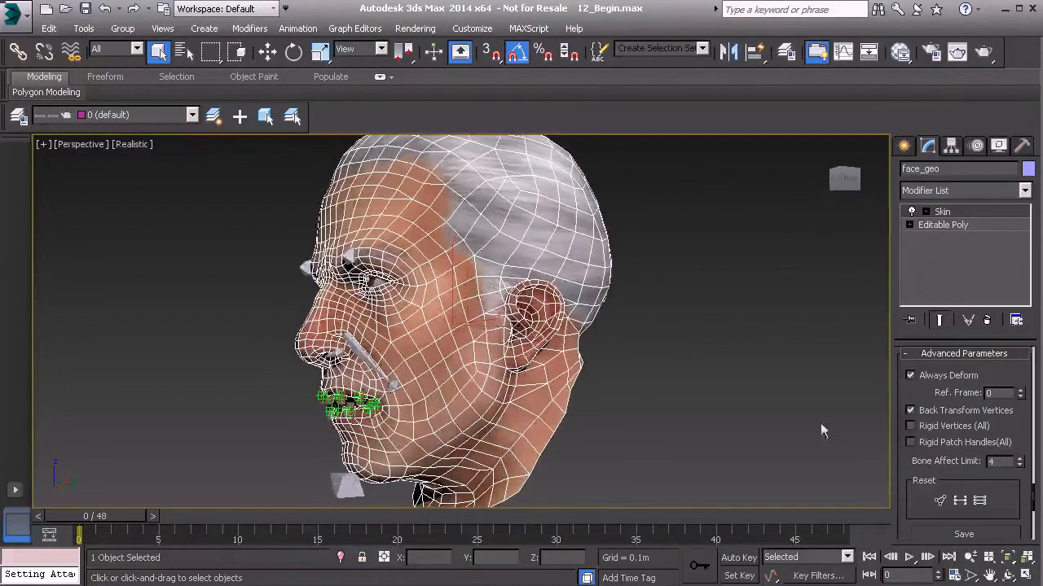
left_click_drag(898, 379, 913, 529)
left_click_drag(912, 377, 910, 420)
left_click(1013, 448)
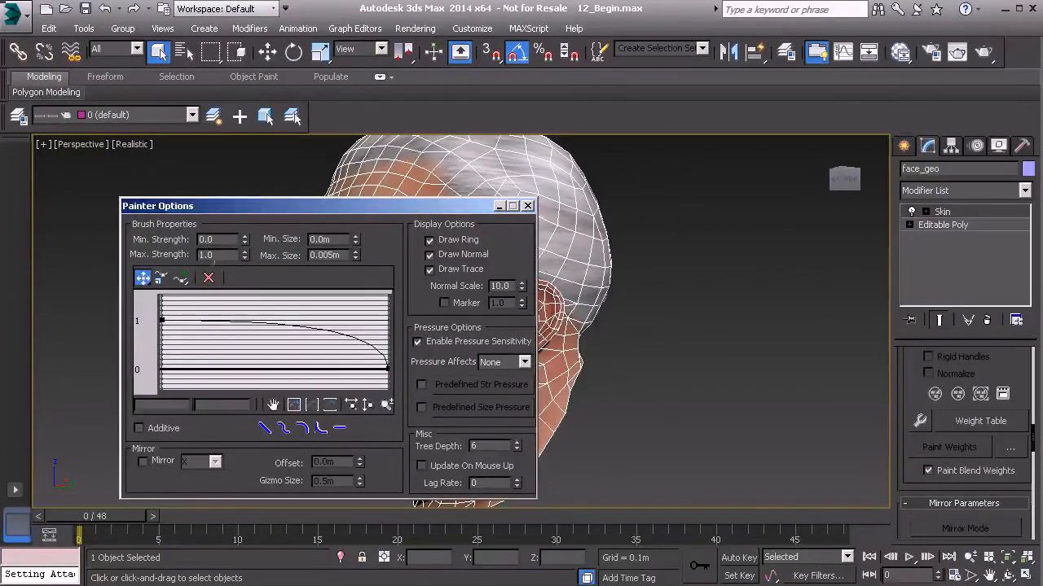
double_click(216, 255)
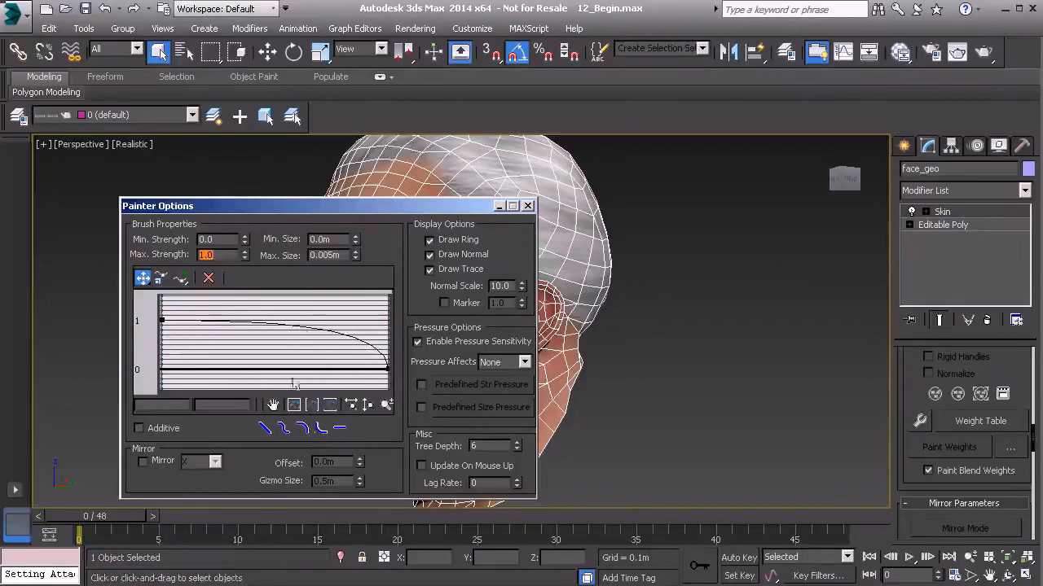
left_click(283, 428)
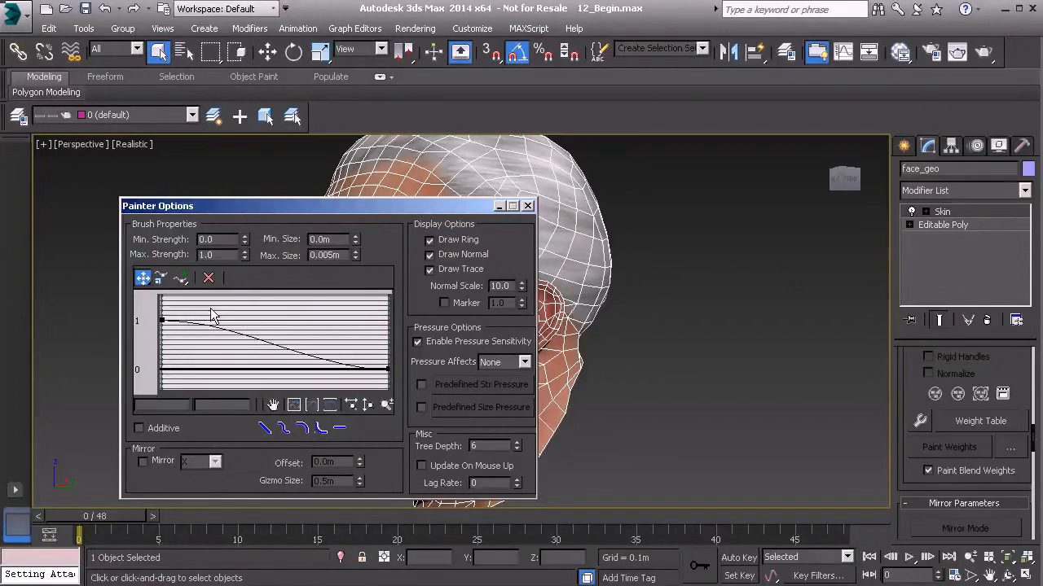
left_click(927, 470)
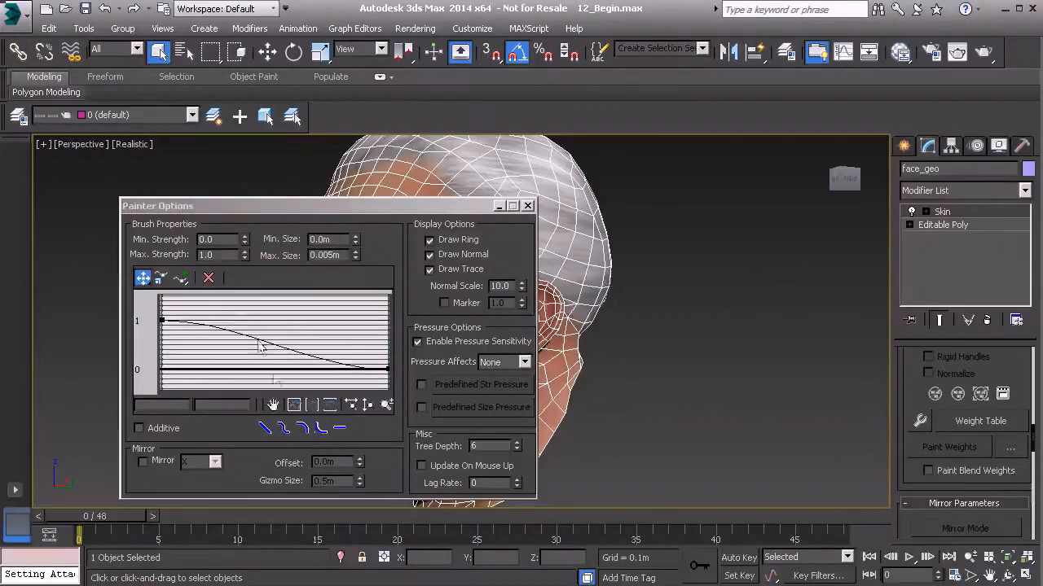
left_click(302, 428)
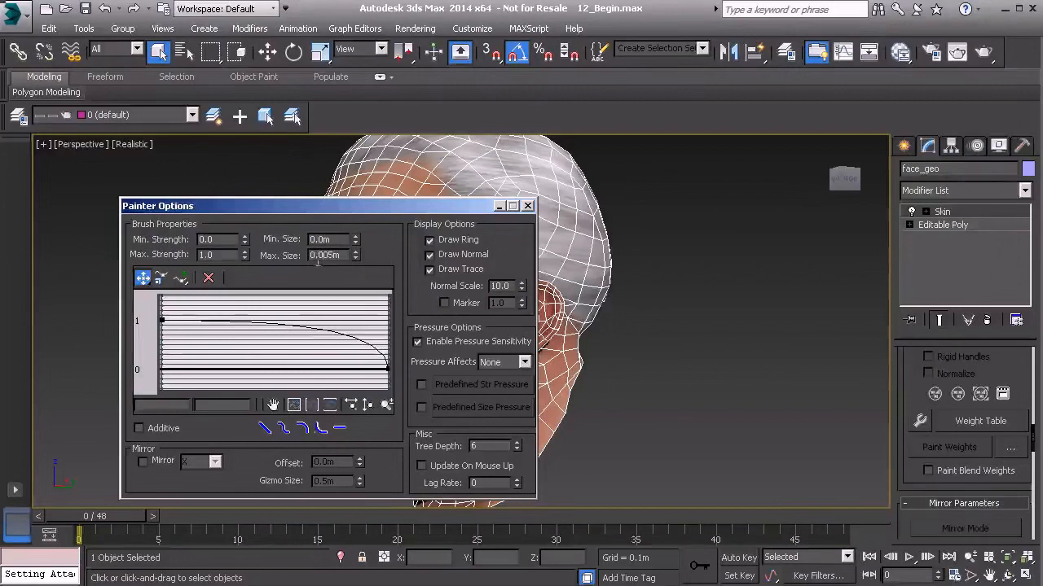
Activate weight painting on the Skin modifier and set the brush's maximum size to 0.03 m
left_click(949, 447)
left_click(980, 213)
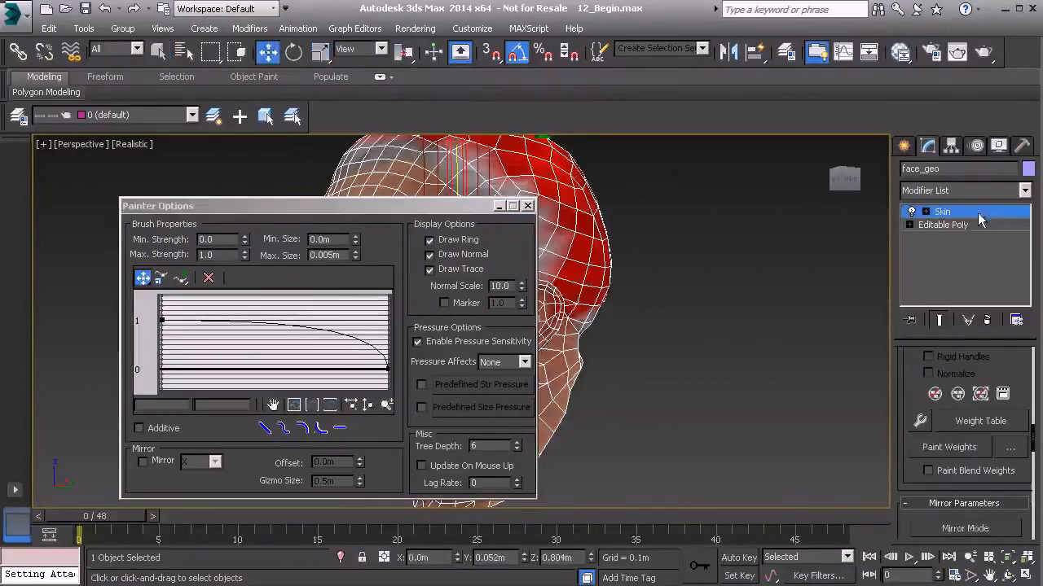
left_click(957, 450)
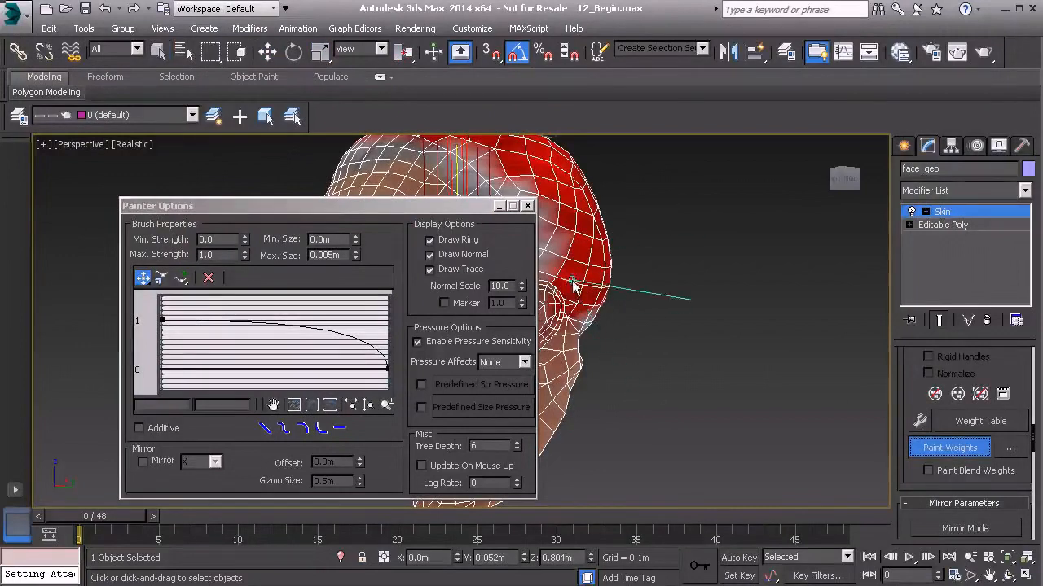
double_click(325, 255)
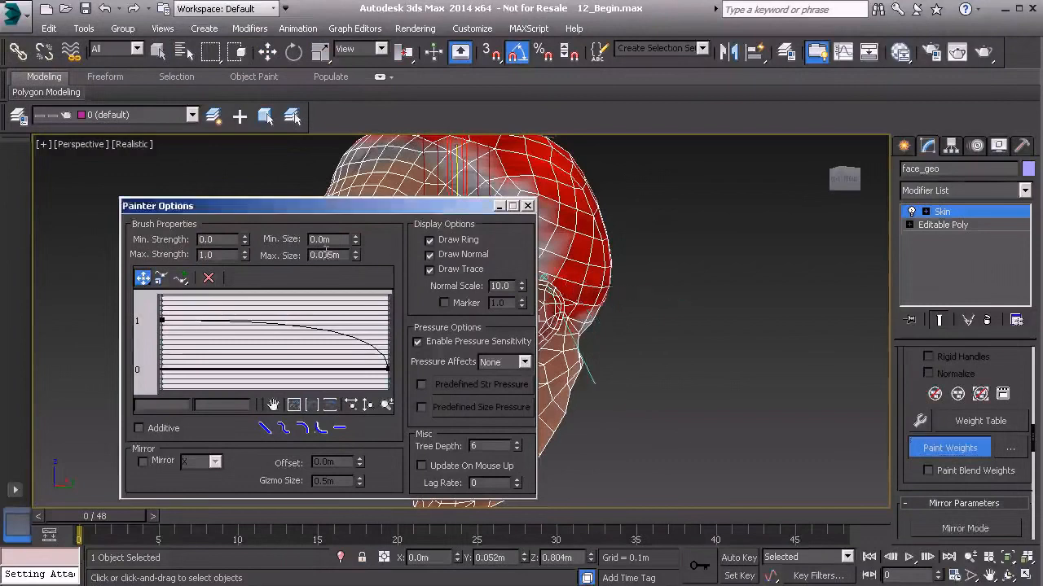
type("0.03")
key("Return")
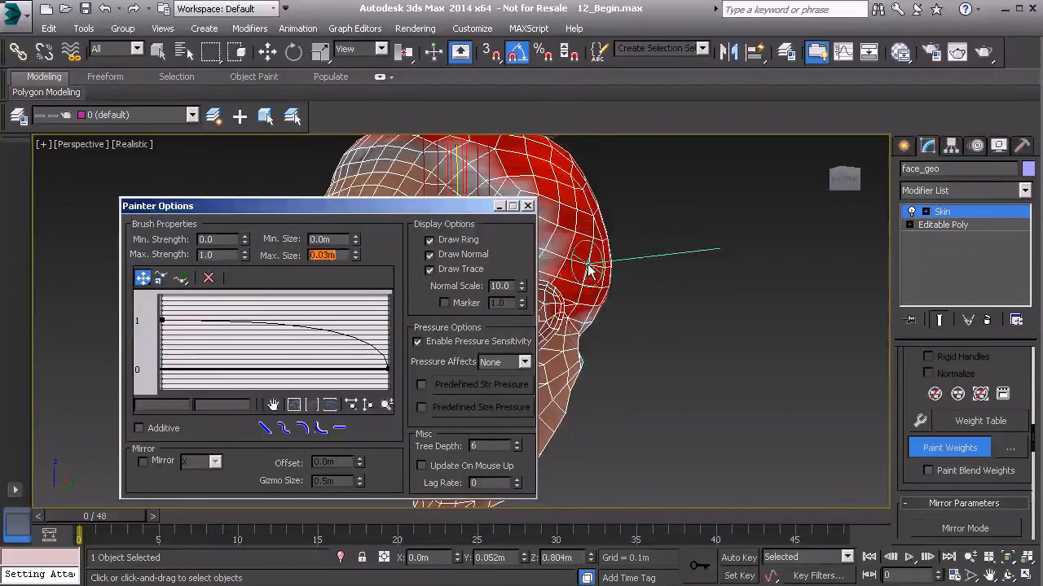
left_click(528, 205)
Examine the head bone's weight colouring on the face, temple and crown from several angles
middle_click_drag(482, 283, 507, 267, "alt")
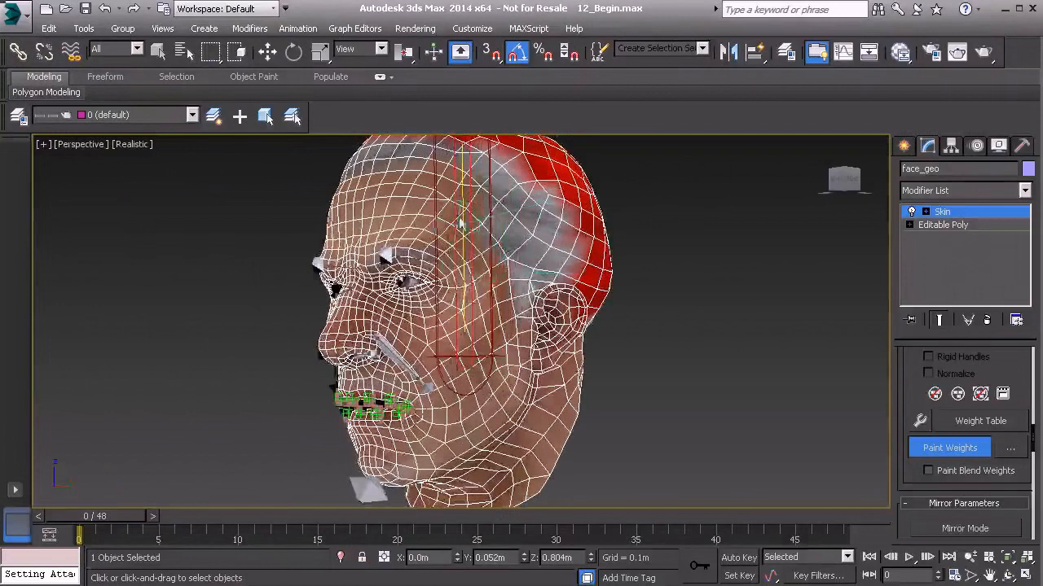
middle_click_drag(478, 300, 525, 297, "alt")
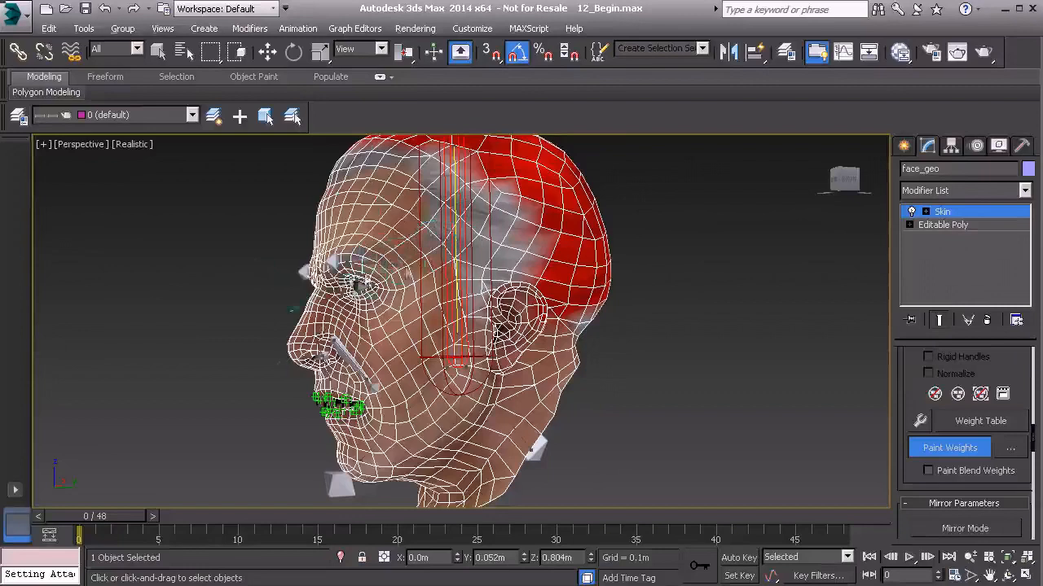
middle_click_drag(469, 210, 386, 243, "alt")
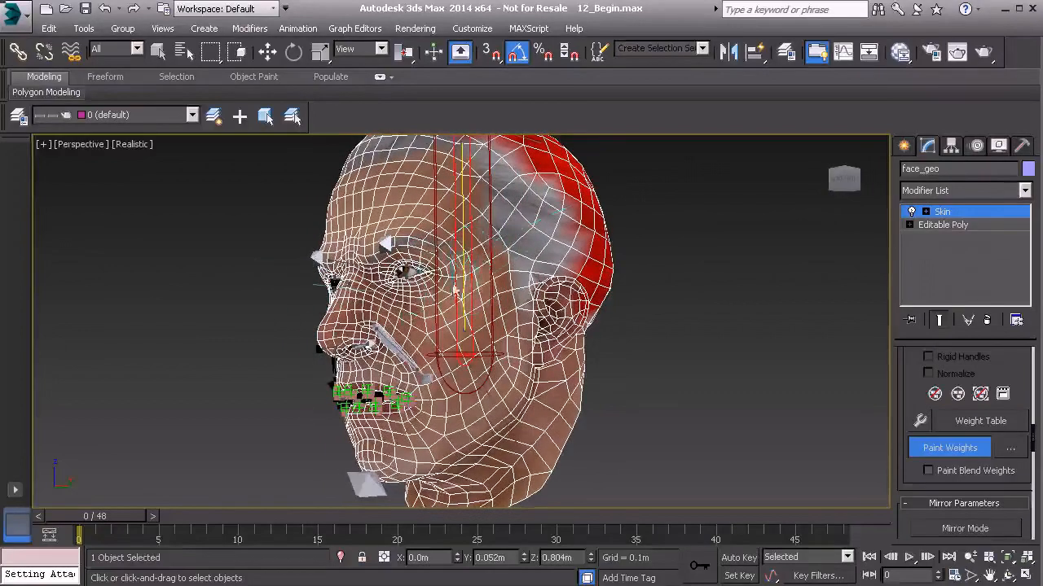
middle_click_drag(469, 285, 448, 256, "alt")
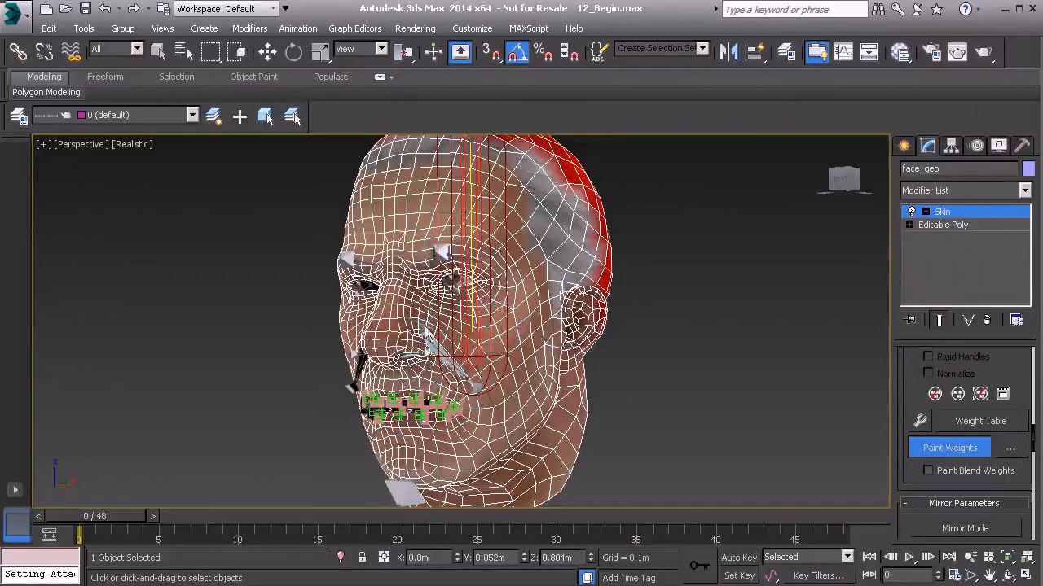
middle_click_drag(425, 331, 470, 270, "alt")
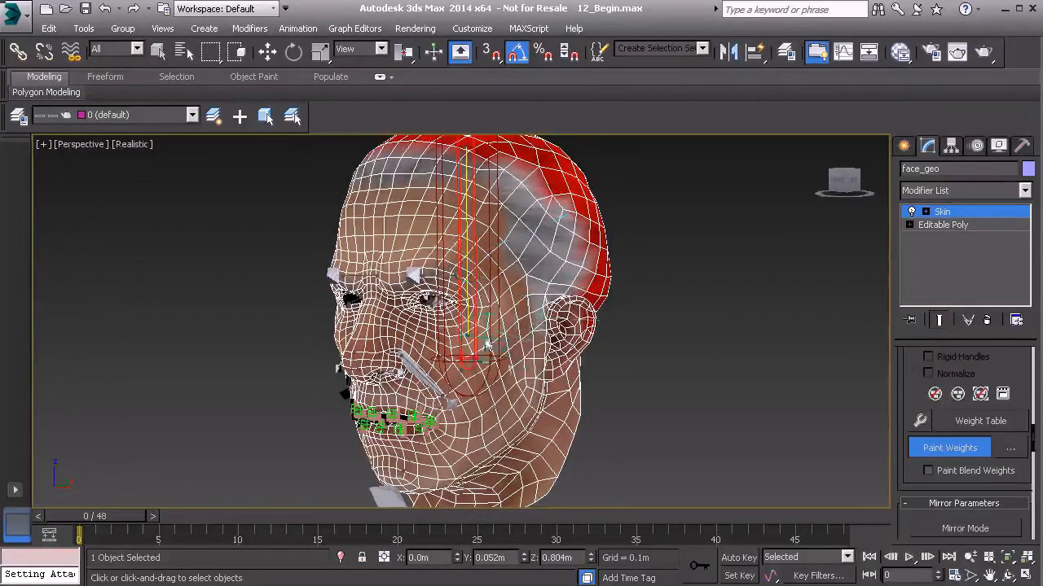
middle_click_drag(492, 335, 512, 413)
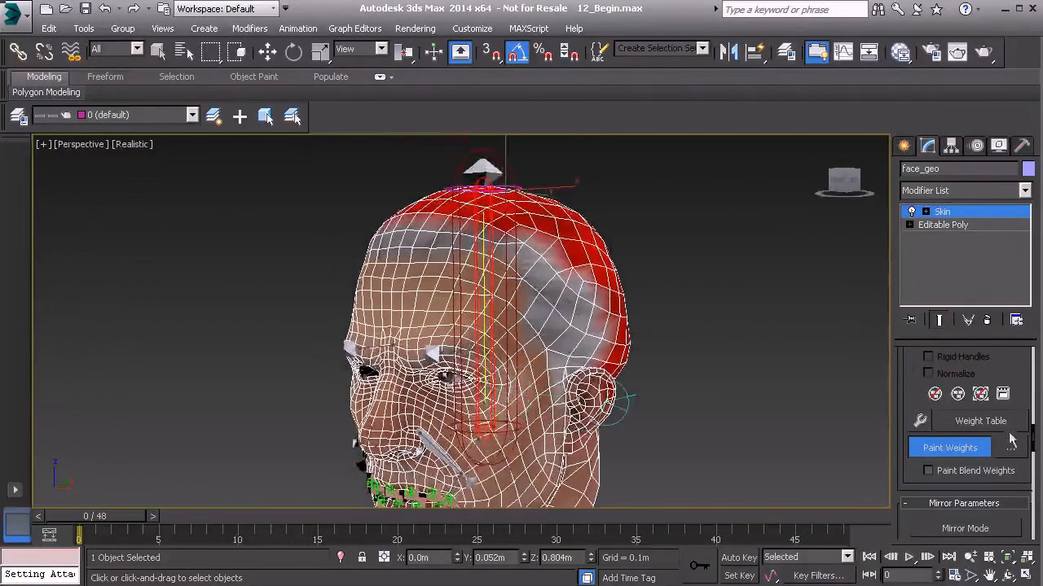
Leave weight painting and pick another bone's envelope in the viewport, ending with the head bone's envelope selected again
left_click_drag(912, 364, 927, 522)
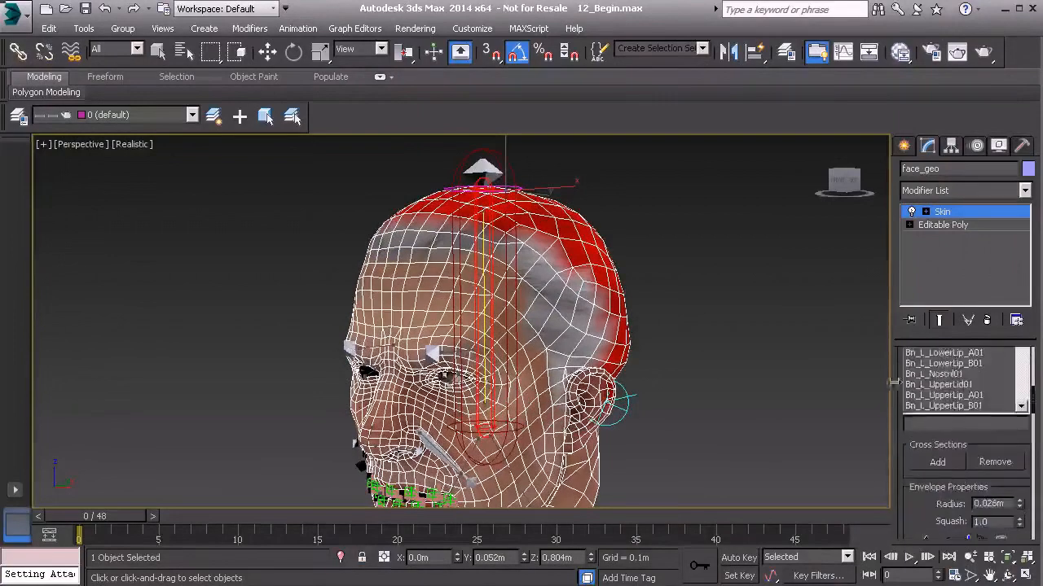
mouse_move(898, 379)
left_mouse_down()
mouse_move(896, 522)
mouse_move(894, 104)
left_mouse_up()
left_click(943, 429)
middle_click_drag(599, 285, 521, 267, "alt")
scroll(521, 267, "up", 3)
scroll(505, 358, "up", 2)
left_click(434, 492)
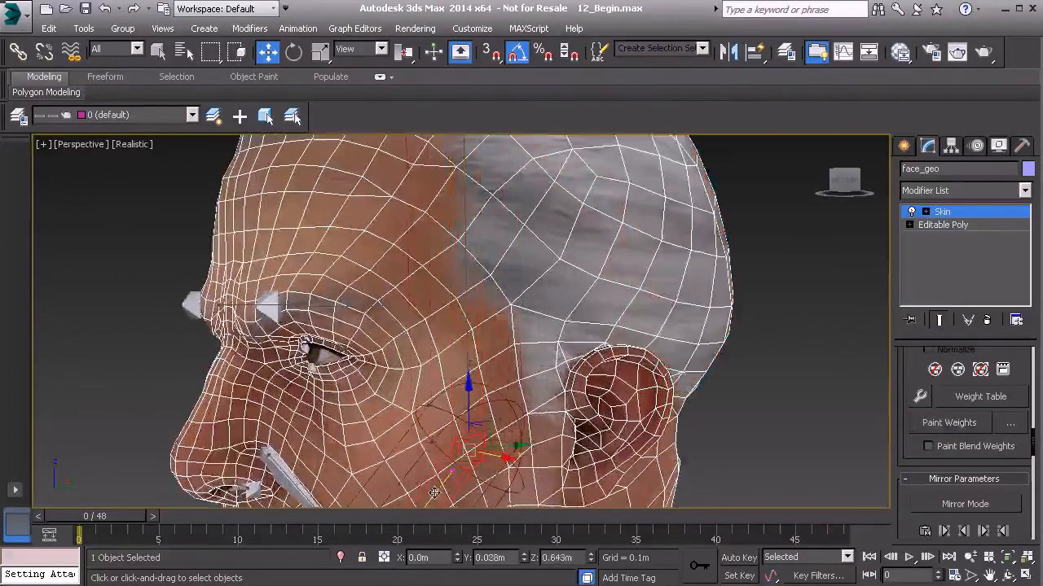
left_click(464, 296)
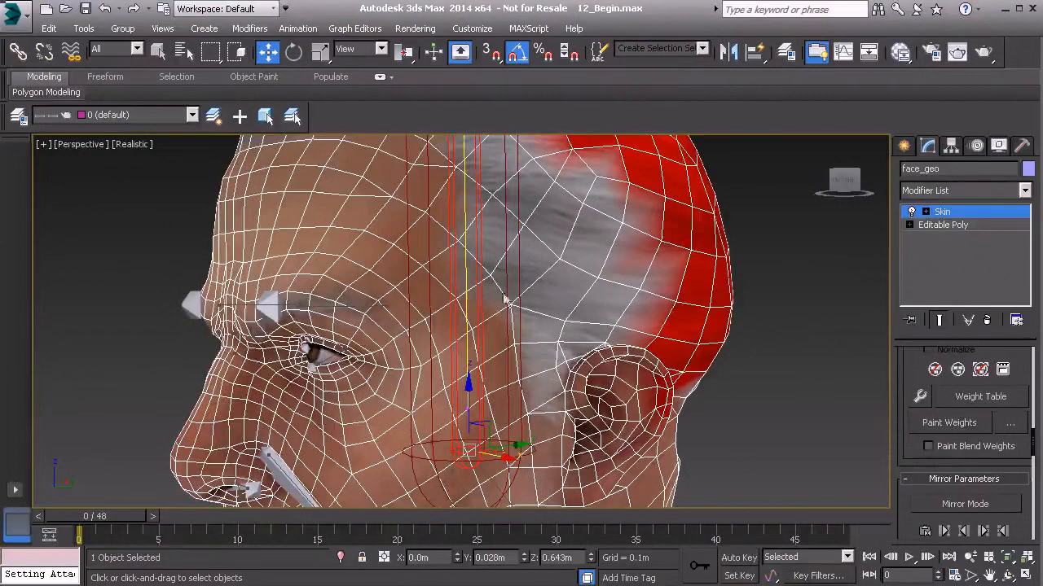
Resume weight painting and paint head bone influence over the left temple, middle of the forehead and nose
left_click(957, 426)
middle_click_drag(473, 302, 525, 316, "alt")
mouse_move(575, 252)
left_mouse_down()
mouse_move(510, 312)
mouse_move(549, 256)
mouse_move(603, 272)
left_mouse_up()
middle_click_drag(601, 280, 635, 292, "alt")
scroll(603, 285, "down", 2)
mouse_move(577, 275)
left_mouse_down()
mouse_move(542, 281)
mouse_move(554, 338)
mouse_move(554, 309)
mouse_move(529, 322)
mouse_move(530, 299)
left_mouse_up()
middle_click_drag(530, 300, 562, 265, "alt")
mouse_move(559, 261)
left_mouse_down()
mouse_move(527, 249)
mouse_move(500, 346)
mouse_move(497, 432)
mouse_move(499, 342)
mouse_move(545, 424)
mouse_move(542, 297)
mouse_move(514, 158)
mouse_move(492, 342)
left_mouse_up()
Paint head bone weights over the upper forehead, the hairline and the left side of the scalp
mouse_move(563, 201)
middle_mouse_down("alt")
mouse_move(551, 238)
mouse_move(573, 330)
middle_mouse_up("alt")
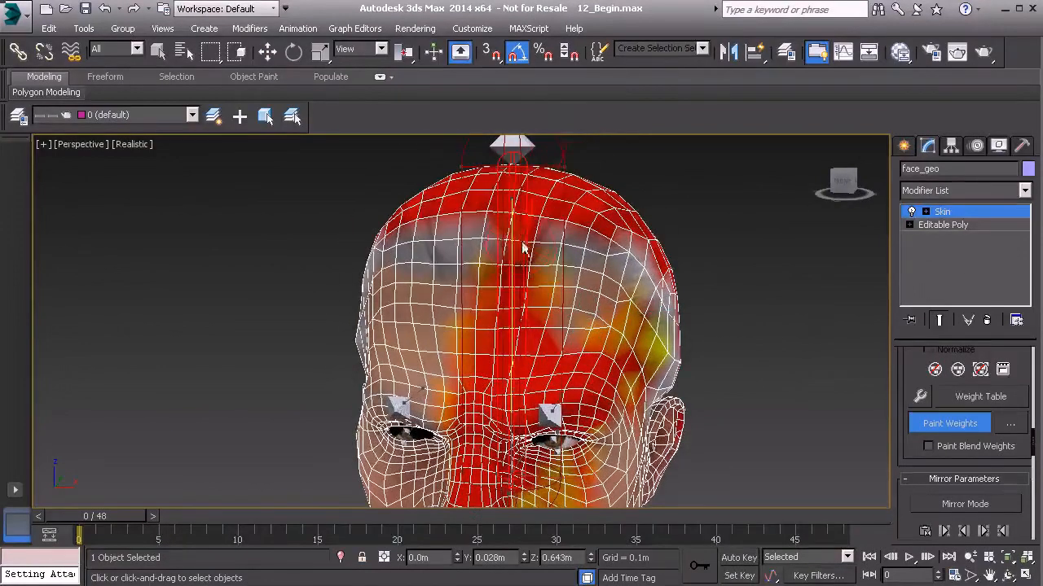
mouse_move(500, 184)
left_mouse_down()
mouse_move(489, 298)
mouse_move(572, 295)
left_mouse_up()
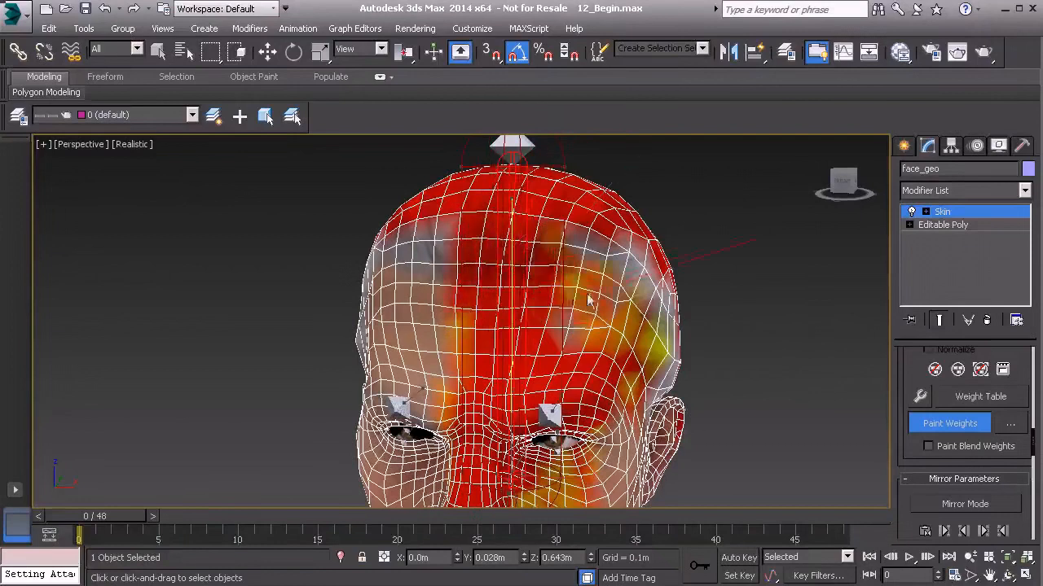
middle_click_drag(594, 249, 524, 263, "alt")
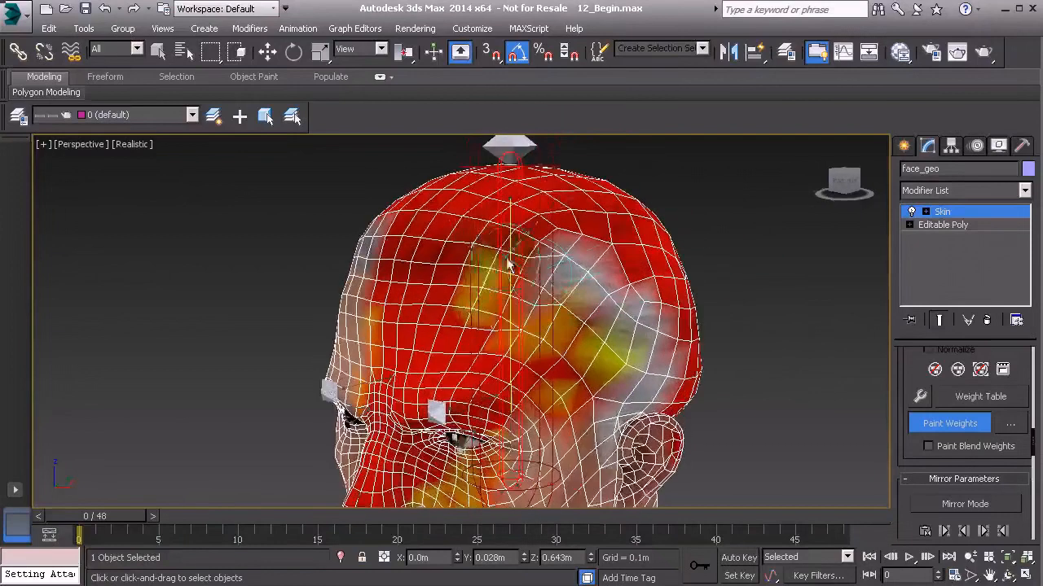
left_click_drag(595, 367, 565, 284)
mouse_move(606, 350)
left_mouse_down()
mouse_move(603, 260)
mouse_move(552, 284)
left_mouse_up()
Extend the head bone's painted weights over the left temple, outer eye area and cheekbone
middle_click_drag(531, 366, 583, 336, "alt")
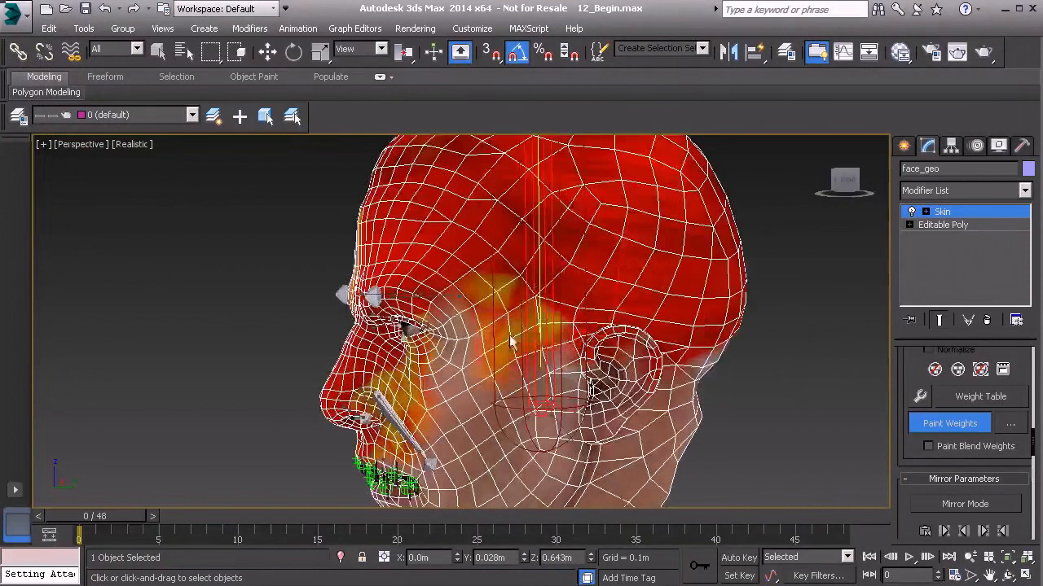
left_click_drag(509, 356, 491, 334)
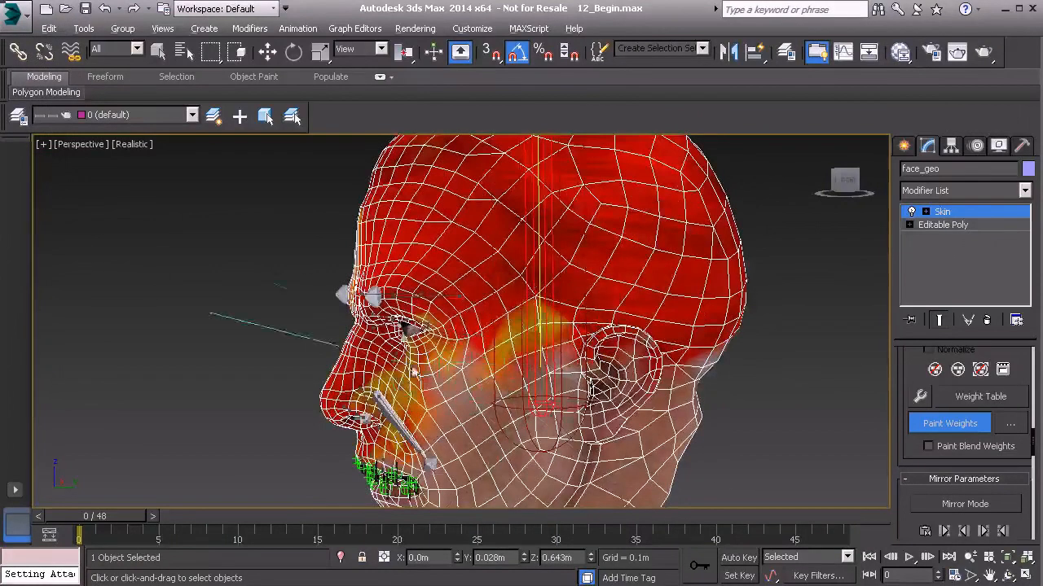
middle_click_drag(489, 330, 522, 330, "alt")
left_click_drag(547, 340, 507, 336)
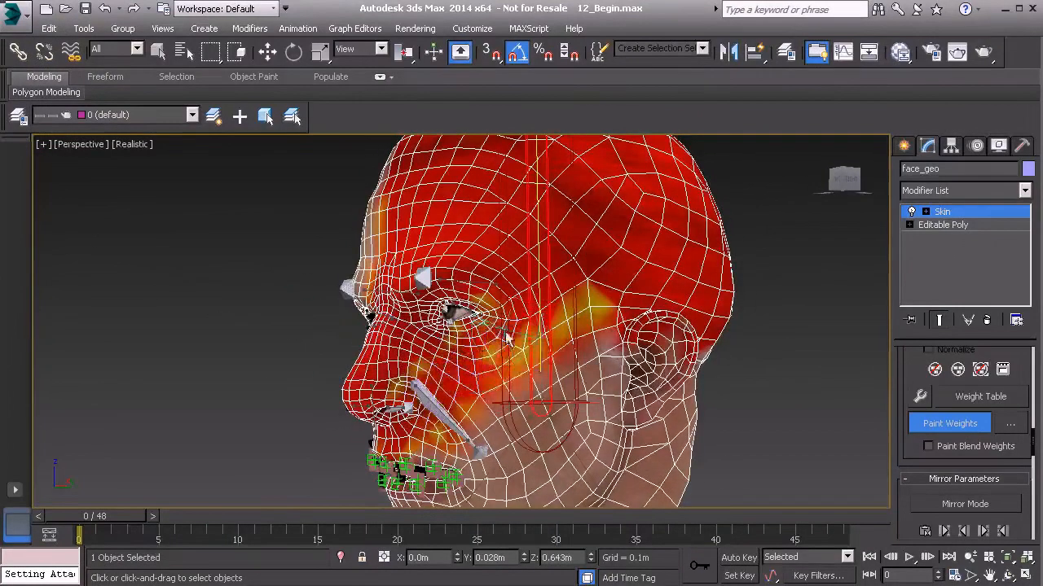
middle_click_drag(567, 373, 689, 389, "alt")
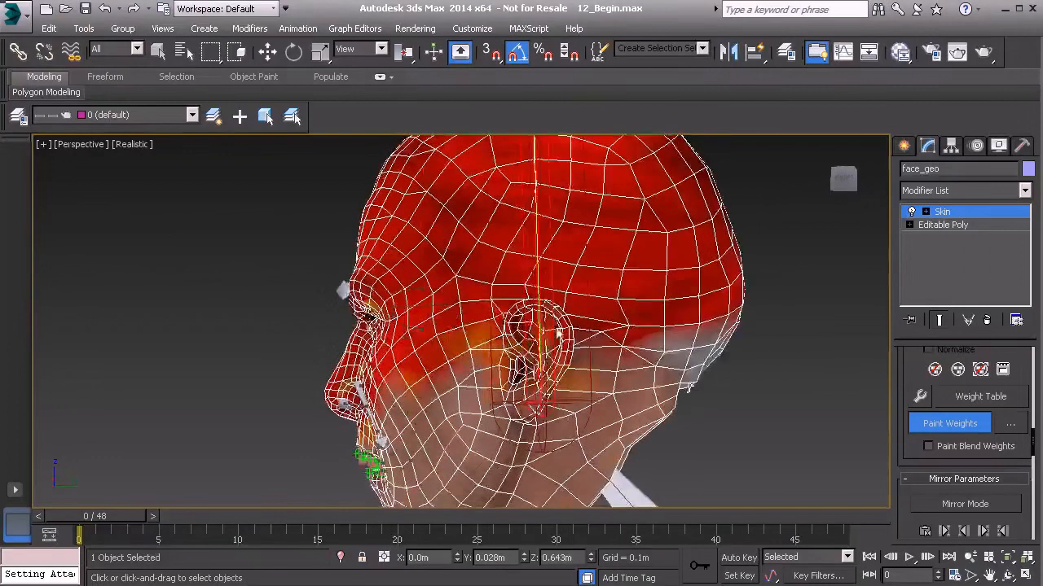
Paint head bone weights around the left ear and across the lower back of the skull
middle_click_drag(571, 347, 524, 338, "alt")
left_click_drag(474, 410, 574, 328)
middle_click_drag(592, 364, 550, 317, "alt")
mouse_move(462, 352)
left_mouse_down()
mouse_move(432, 356)
mouse_move(531, 363)
left_mouse_up()
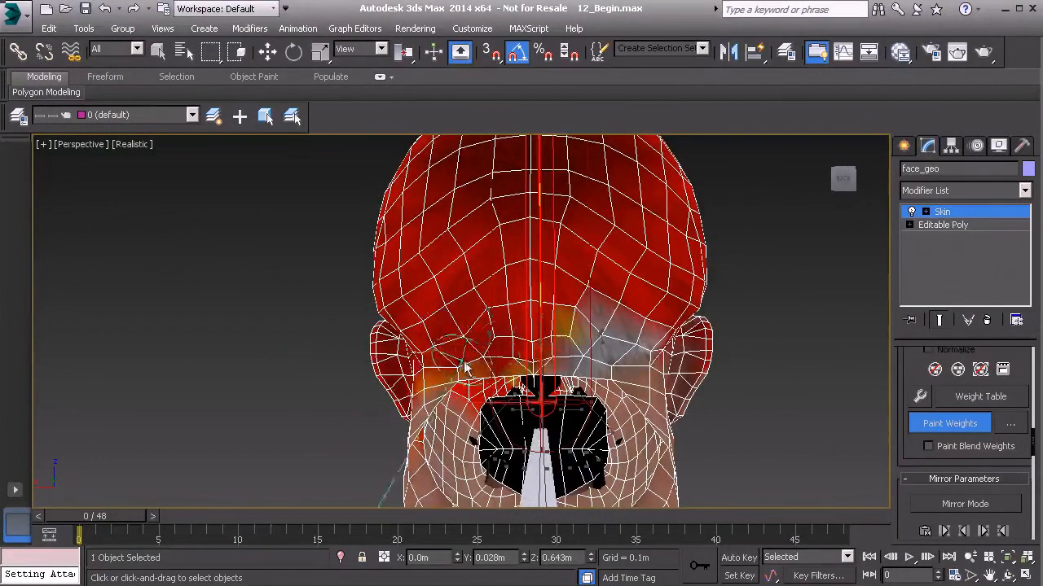
middle_click_drag(540, 321, 541, 291, "alt")
mouse_move(541, 316)
left_mouse_down()
mouse_move(537, 330)
mouse_move(427, 354)
left_mouse_up()
Paint head bone weights down the left cheek in front of and below the ear
mouse_move(428, 358)
middle_mouse_down("alt")
mouse_move(465, 372)
mouse_move(530, 373)
middle_mouse_up("alt")
middle_click_drag(530, 373, 565, 291)
mouse_move(565, 291)
left_mouse_down()
mouse_move(494, 362)
mouse_move(514, 386)
mouse_move(521, 356)
left_mouse_up()
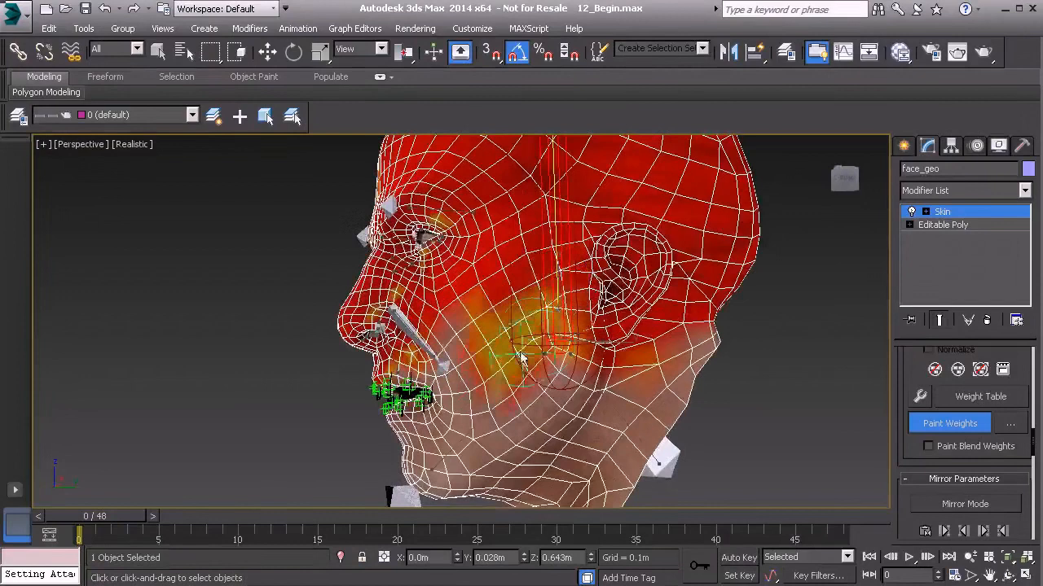
Reduce the weight brush's maximum size in the painter options
left_click(1010, 424)
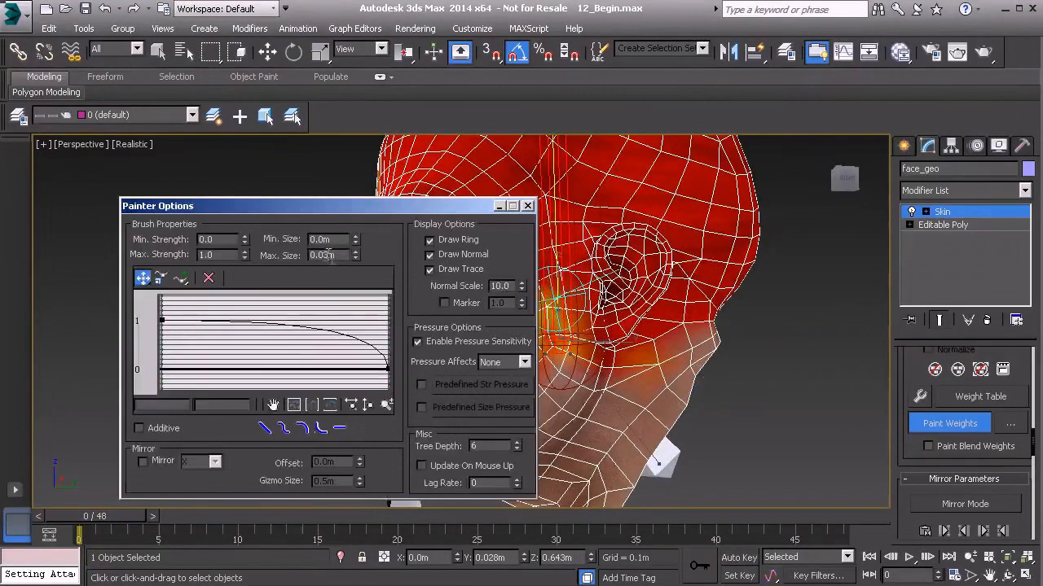
left_click_drag(355, 259, 356, 274)
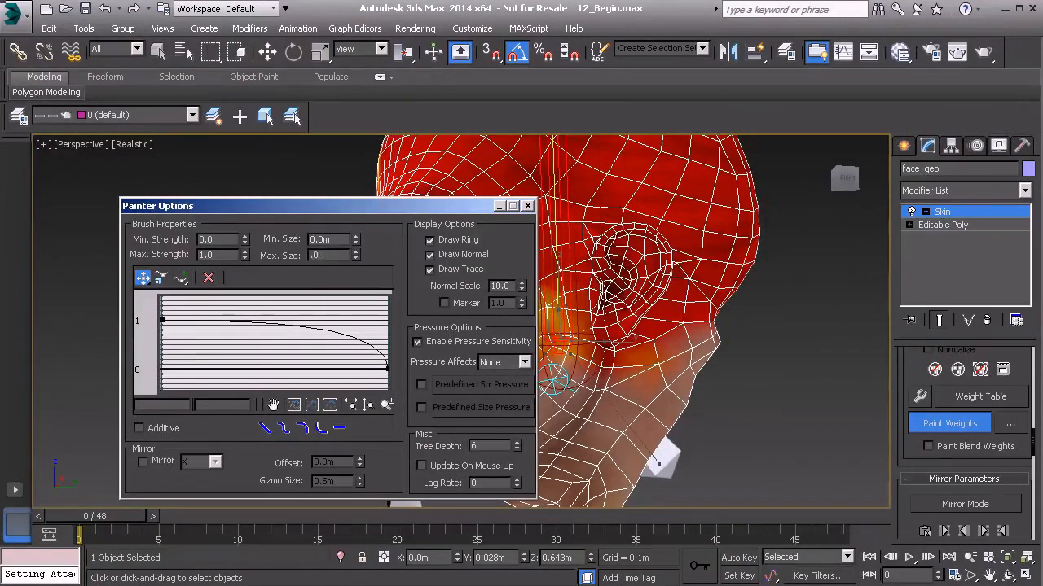
left_click(528, 207)
Paint head bone weights over the lower left cheek, around the mouth corner and down the left half of the chin
middle_click_drag(395, 329, 489, 324, "alt")
mouse_move(558, 330)
left_mouse_down()
mouse_move(617, 279)
mouse_move(574, 341)
left_mouse_up()
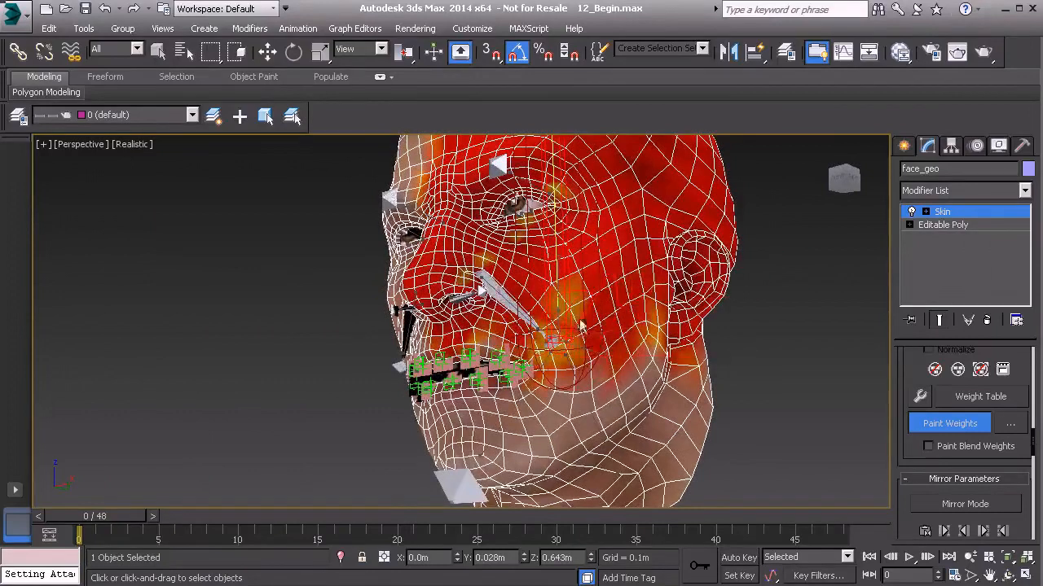
middle_click_drag(498, 358, 562, 358, "alt")
mouse_move(544, 395)
left_mouse_down()
mouse_move(555, 417)
mouse_move(529, 440)
left_mouse_up()
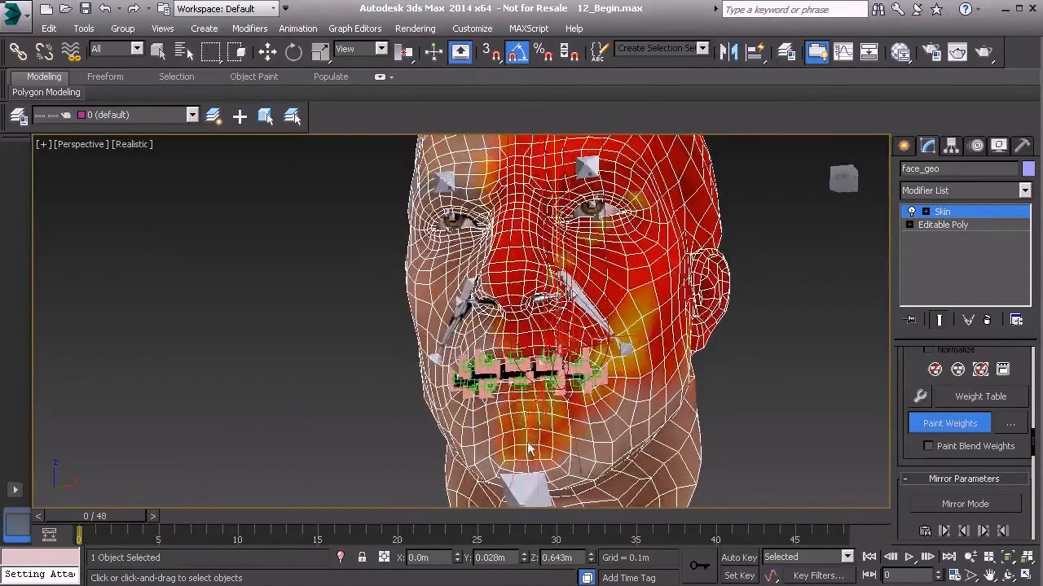
mouse_move(533, 401)
left_mouse_down()
mouse_move(552, 423)
mouse_move(525, 448)
left_mouse_up()
mouse_move(615, 346)
left_mouse_down()
mouse_move(604, 360)
mouse_move(625, 310)
mouse_move(588, 446)
mouse_move(600, 463)
left_mouse_up()
Extend the head bone's painted weights along the left jawline and back below the ear
mouse_move(599, 463)
middle_mouse_down("alt")
mouse_move(542, 373)
mouse_move(523, 410)
middle_mouse_up("alt")
mouse_move(558, 358)
left_mouse_down()
mouse_move(586, 340)
mouse_move(611, 352)
left_mouse_up()
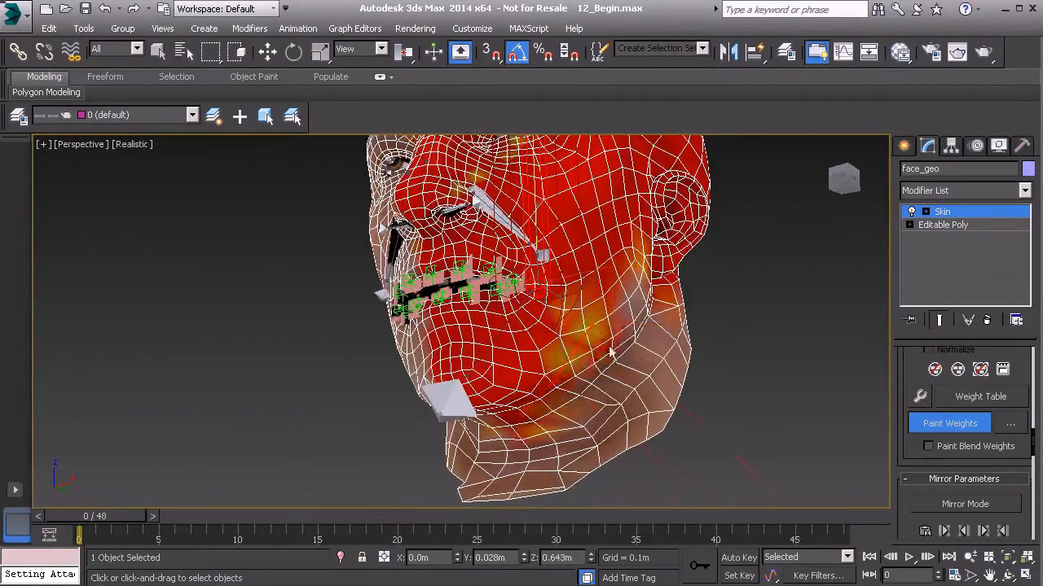
middle_click_drag(592, 346, 546, 373, "alt")
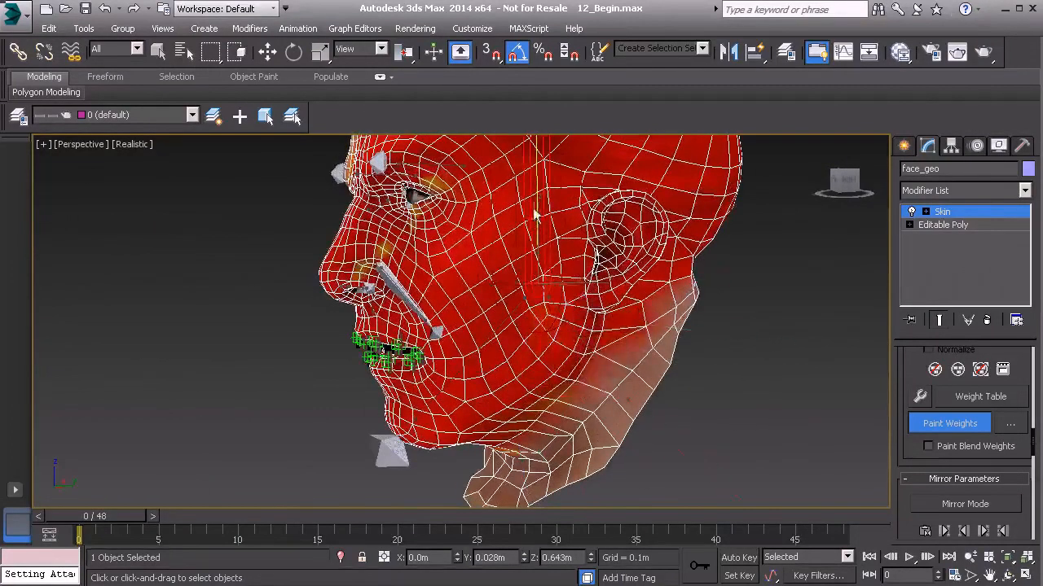
middle_click_drag(584, 297, 551, 333, "alt")
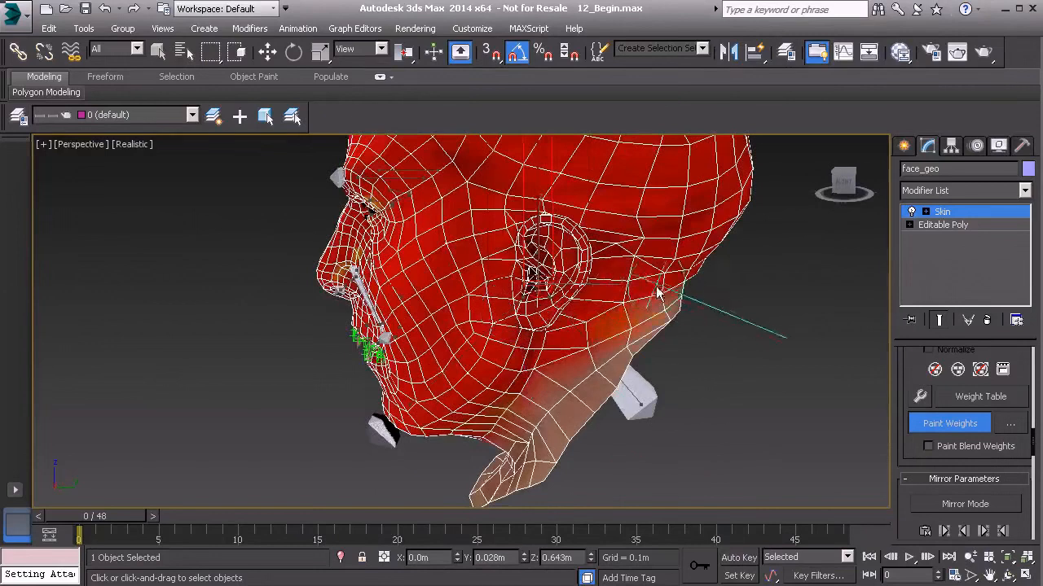
Paint head bone weights across the underside of the chin toward the front of the neck
middle_click_drag(663, 279, 553, 370, "alt")
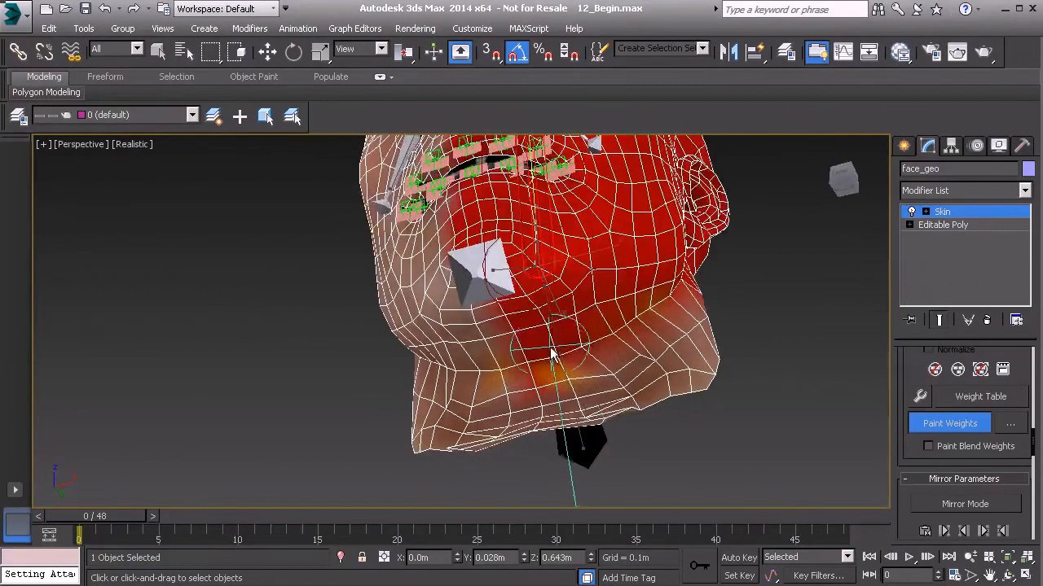
middle_click_drag(531, 214, 533, 279, "alt")
middle_click_drag(640, 243, 648, 367, "alt")
scroll(544, 318, "down", 4)
middle_click_drag(544, 422, 548, 324)
middle_click_drag(580, 389, 551, 402, "alt")
scroll(557, 387, "up", 3)
middle_click_drag(559, 353, 781, 444)
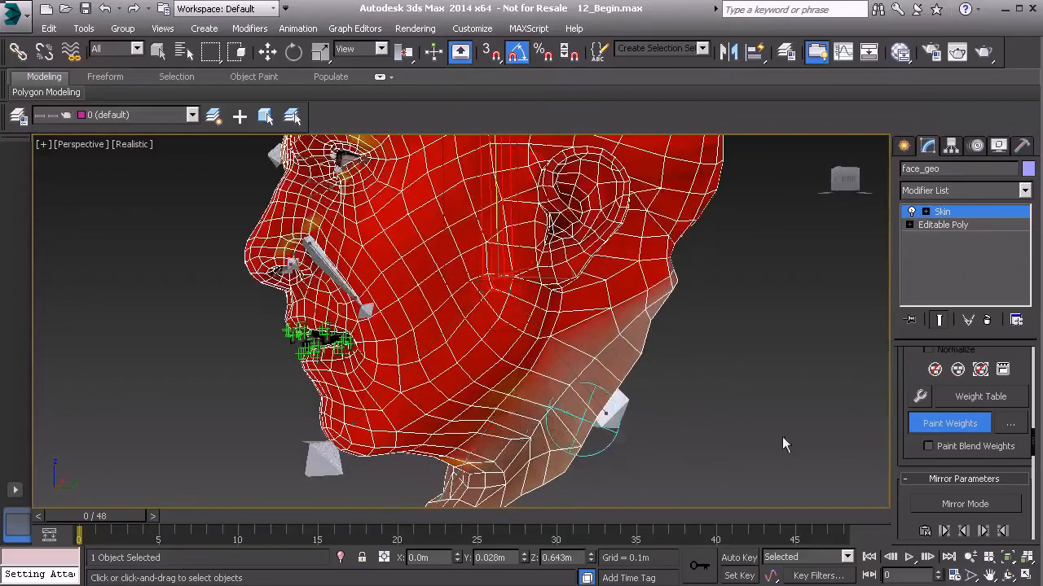
Select the neck bone and paint its weights over the left side and back of the neck
left_click(956, 422)
middle_click_drag(577, 361, 559, 369, "alt")
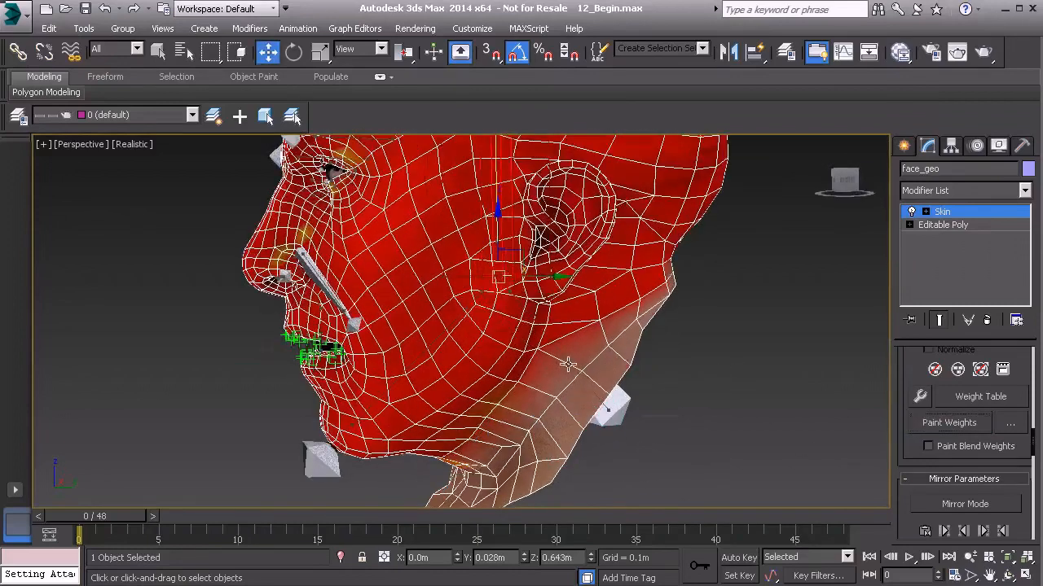
left_click(567, 364)
left_click(948, 422)
middle_click_drag(570, 407, 586, 423, "alt")
left_click_drag(587, 424, 636, 360)
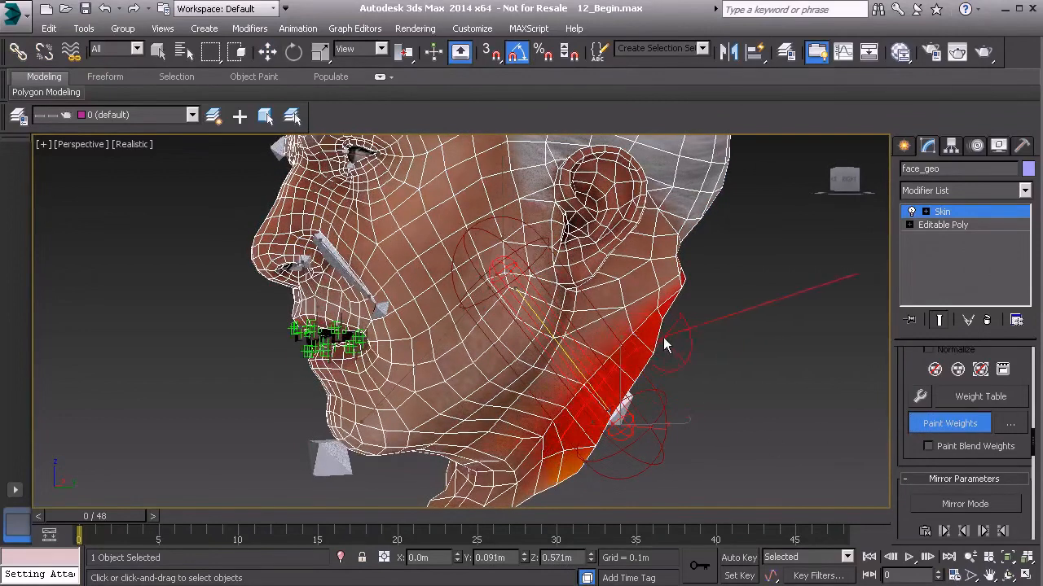
middle_click_drag(587, 400, 644, 357, "alt")
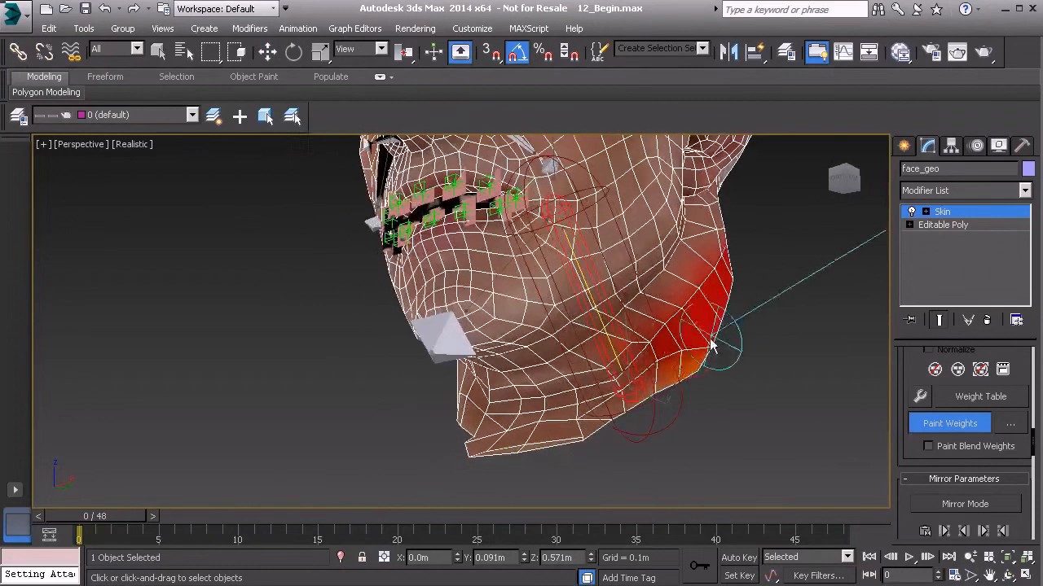
Extend the neck bone's painted weights around the front of the neck to the centre line below the chin
mouse_move(673, 351)
left_mouse_down()
mouse_move(619, 375)
mouse_move(551, 431)
left_mouse_up()
middle_click_drag(576, 414, 655, 412, "alt")
mouse_move(649, 440)
left_mouse_down()
mouse_move(726, 433)
mouse_move(653, 469)
left_mouse_up()
middle_click_drag(651, 474, 668, 442, "alt")
left_click_drag(667, 442, 644, 398)
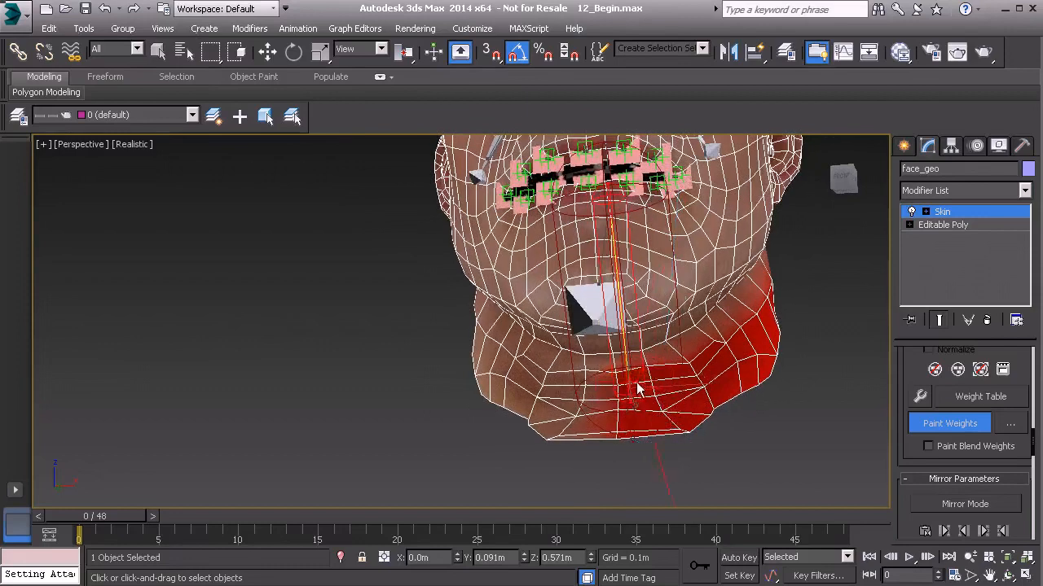
middle_click_drag(634, 399, 616, 458, "alt")
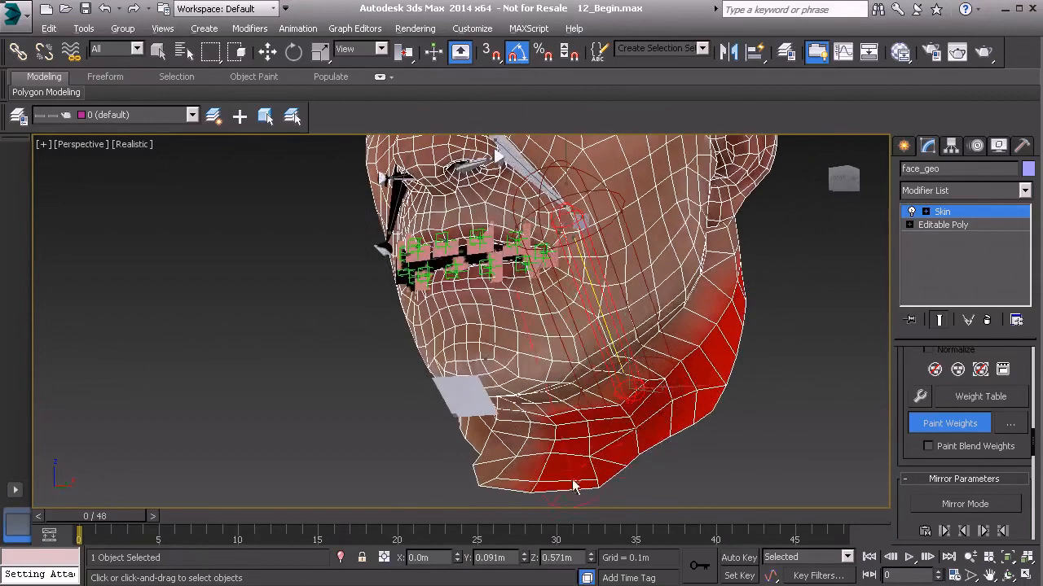
middle_click_drag(668, 395, 663, 418, "alt")
mouse_move(698, 350)
middle_mouse_down("alt")
mouse_move(691, 366)
mouse_move(643, 374)
mouse_move(542, 361)
mouse_move(706, 351)
mouse_move(814, 432)
middle_mouse_up("alt")
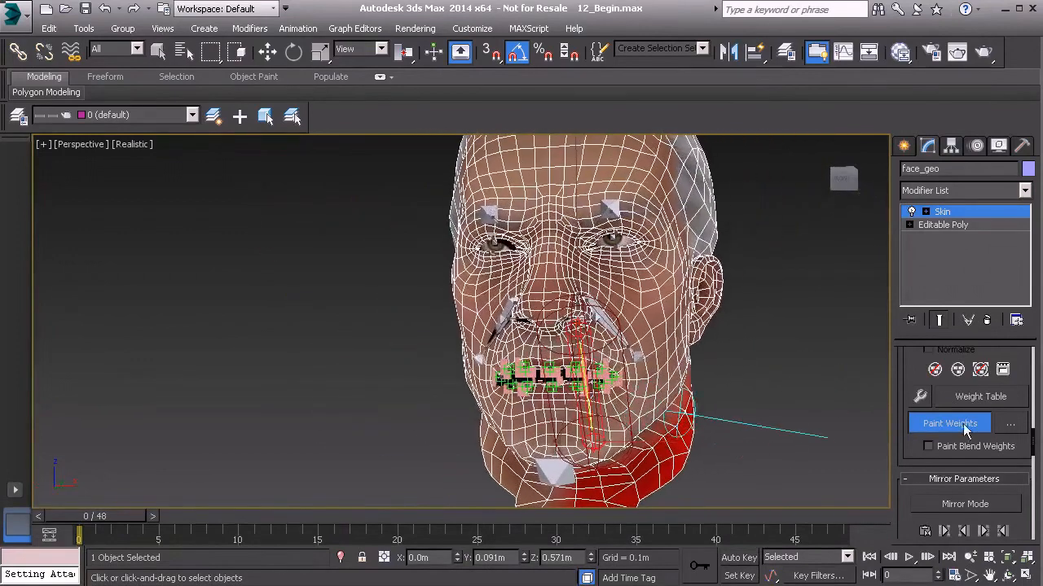
Stop painting weights and turn on the Skin modifier's Mirror Mode with a front view of the face
left_click(962, 425)
scroll(907, 449, "down", 3)
scroll(908, 365, "up", 2)
left_click_drag(904, 411, 906, 367)
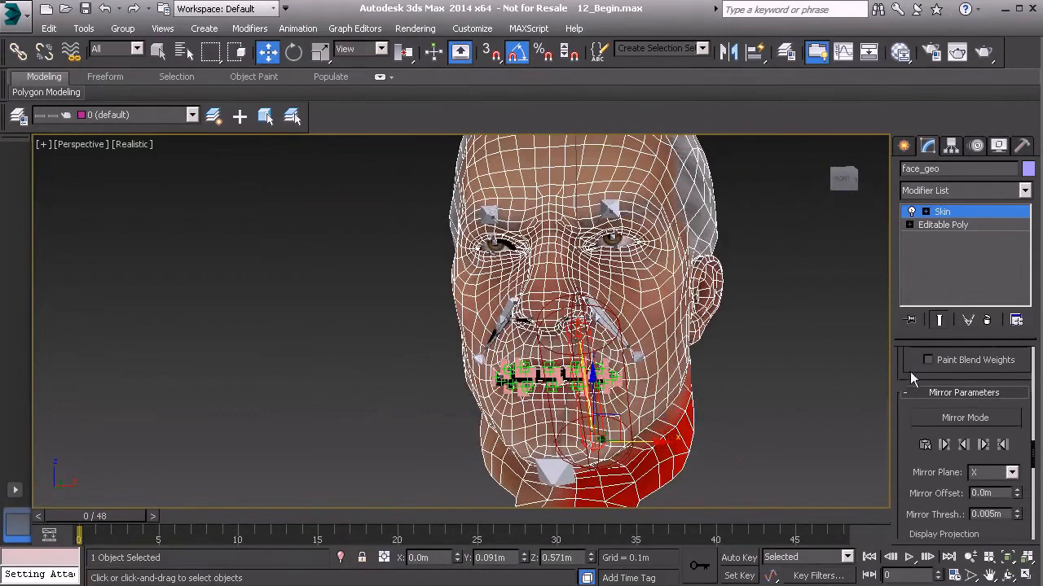
left_click(981, 419)
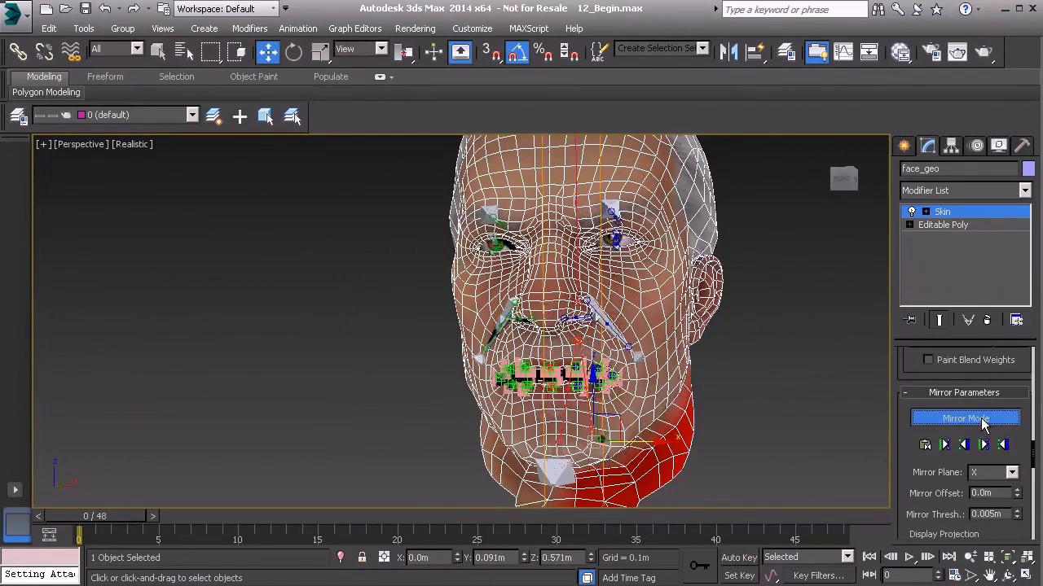
middle_click_drag(735, 358, 679, 481)
middle_click_drag(609, 432, 627, 438, "alt")
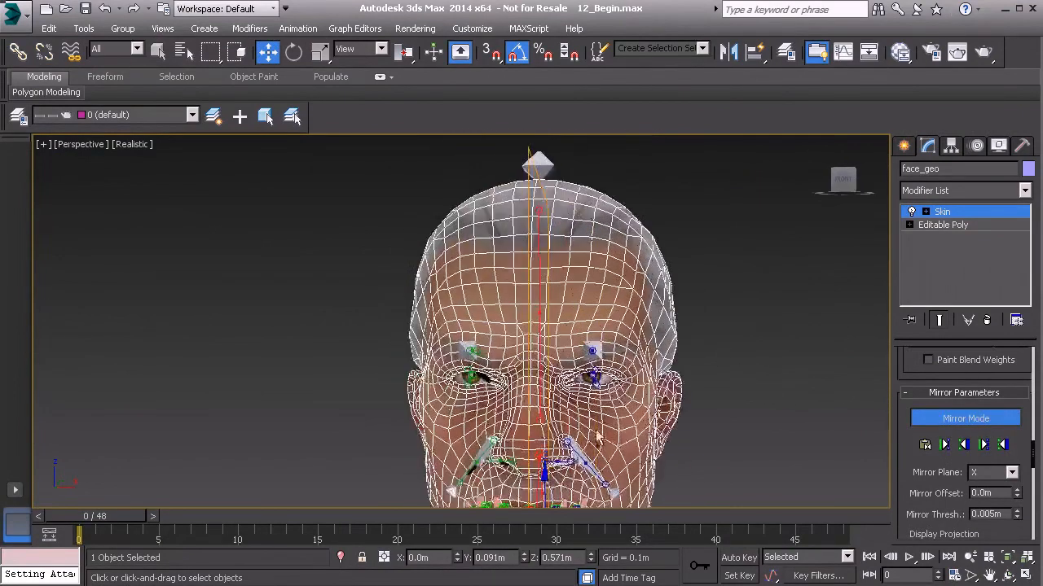
Mirror the painted vertex weights across the X plane with Paste Blue to Green Verts and check the neck
scroll(600, 440, "up", 3)
scroll(607, 431, "up", 1)
middle_click_drag(562, 305, 561, 305, "alt")
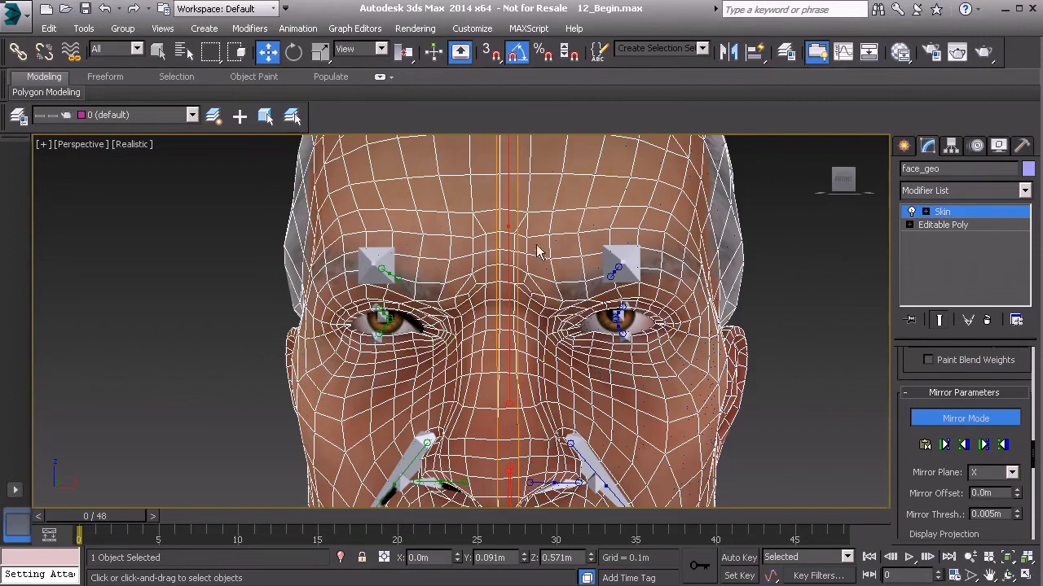
left_click(1007, 450)
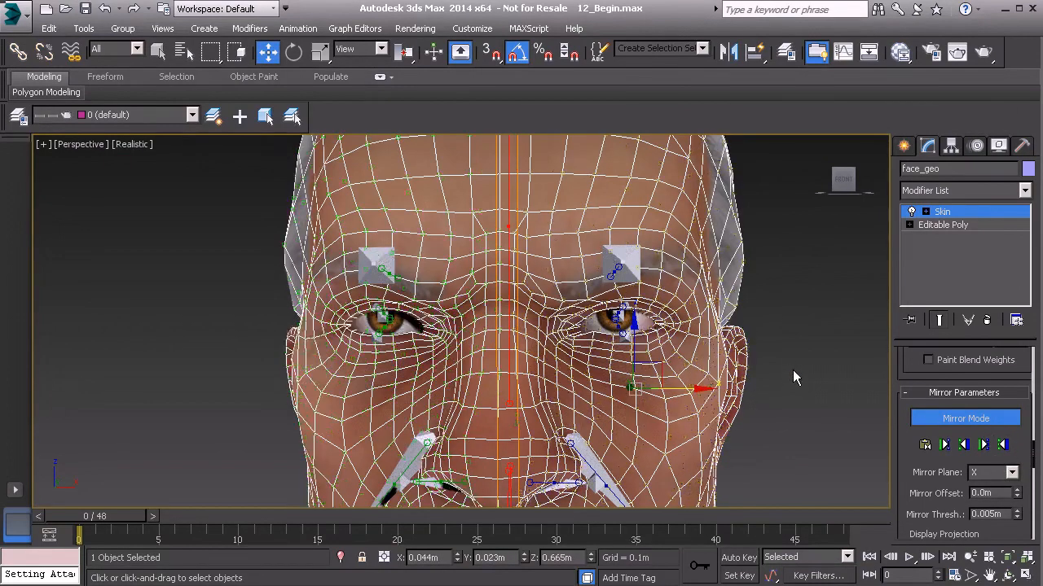
scroll(766, 379, "down", 4)
middle_click_drag(717, 375, 594, 318)
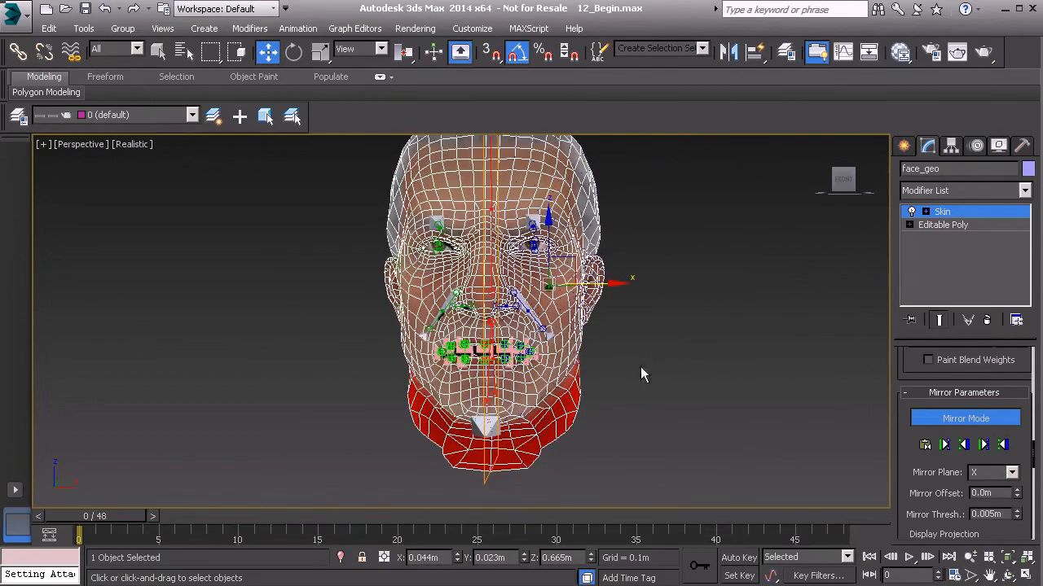
scroll(558, 448, "up", 1)
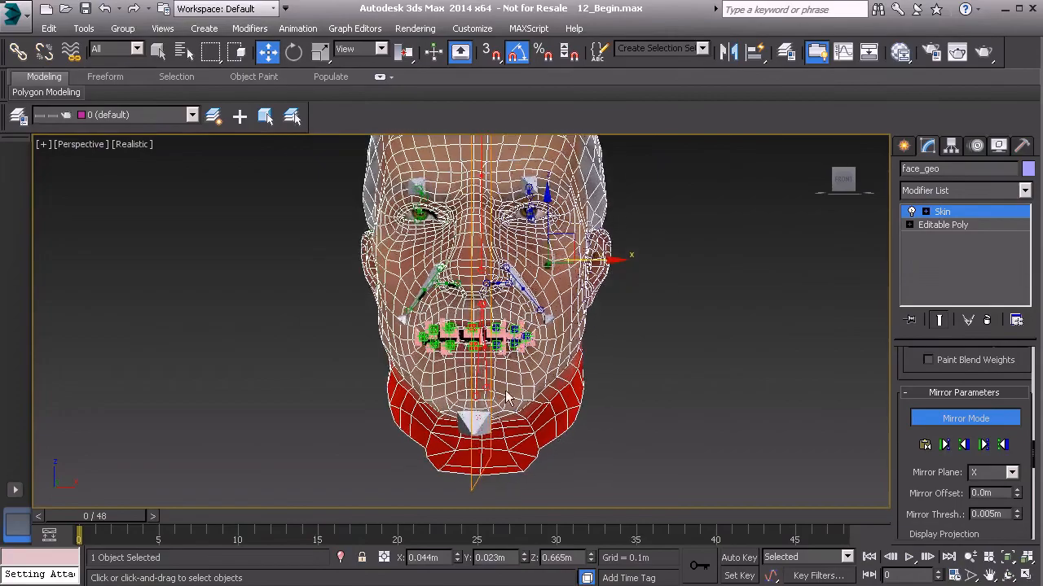
mouse_move(582, 428)
middle_mouse_down("alt")
mouse_move(519, 423)
mouse_move(495, 432)
mouse_move(624, 412)
mouse_move(674, 451)
mouse_move(599, 436)
middle_mouse_up("alt")
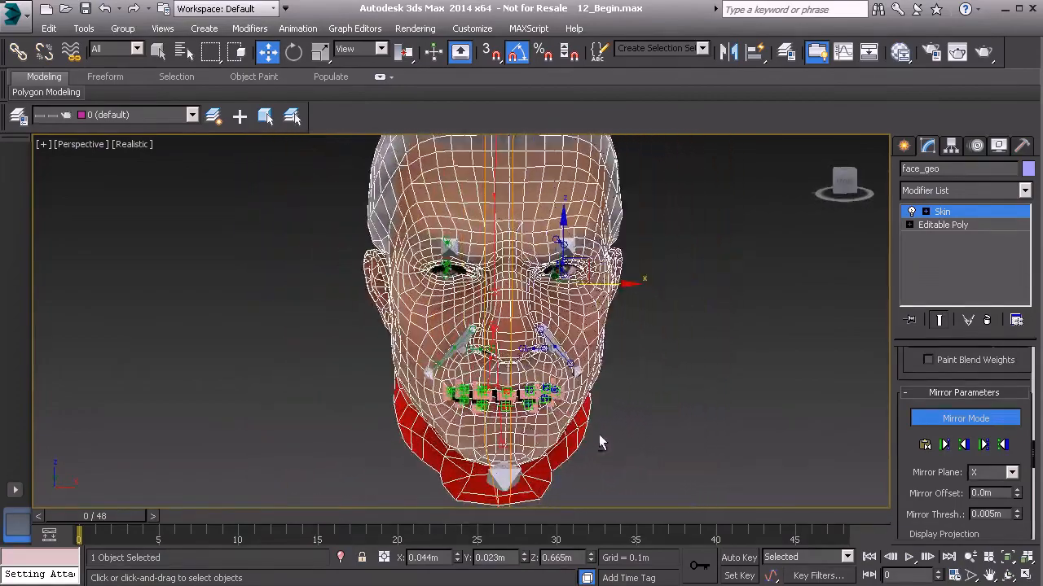
Turn off Mirror Mode and select the head bone to inspect its mirrored weights across the face
left_click(948, 422)
middle_click_drag(710, 362, 611, 423, "alt")
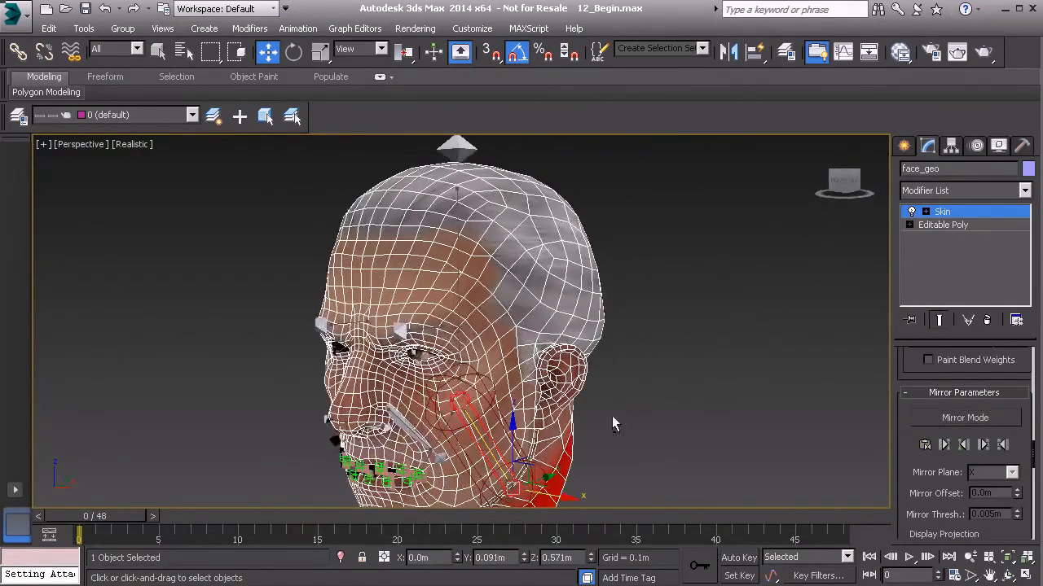
left_click(456, 288)
middle_click_drag(456, 288, 533, 346, "alt")
middle_click_drag(399, 347, 388, 412, "alt")
scroll(436, 406, "up", 4)
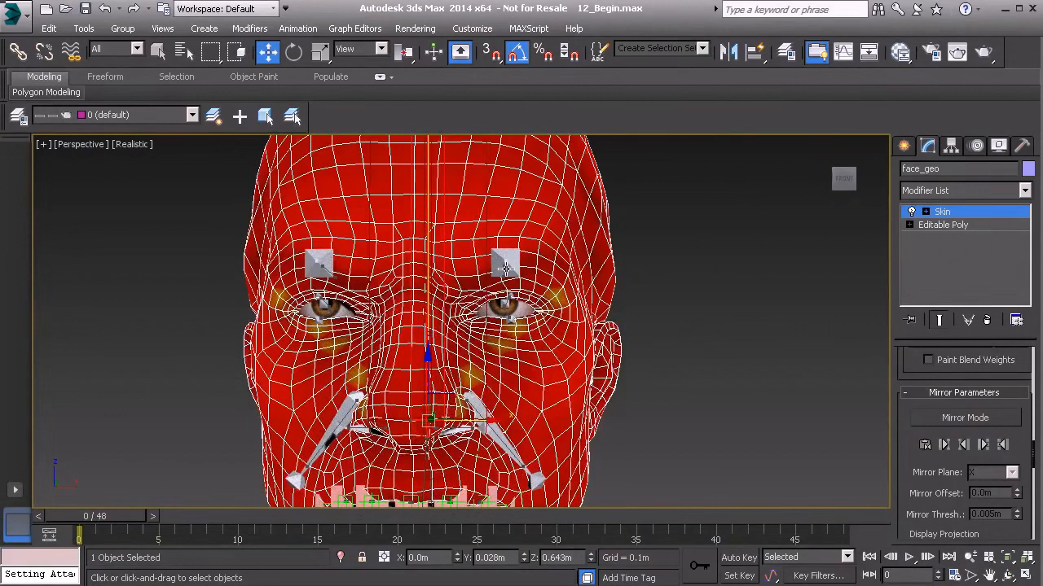
Select the left eyebrow bone above the left eye for weighting
left_click_drag(904, 409, 905, 511)
middle_click_drag(768, 400, 567, 347, "alt")
scroll(455, 313, "up", 4)
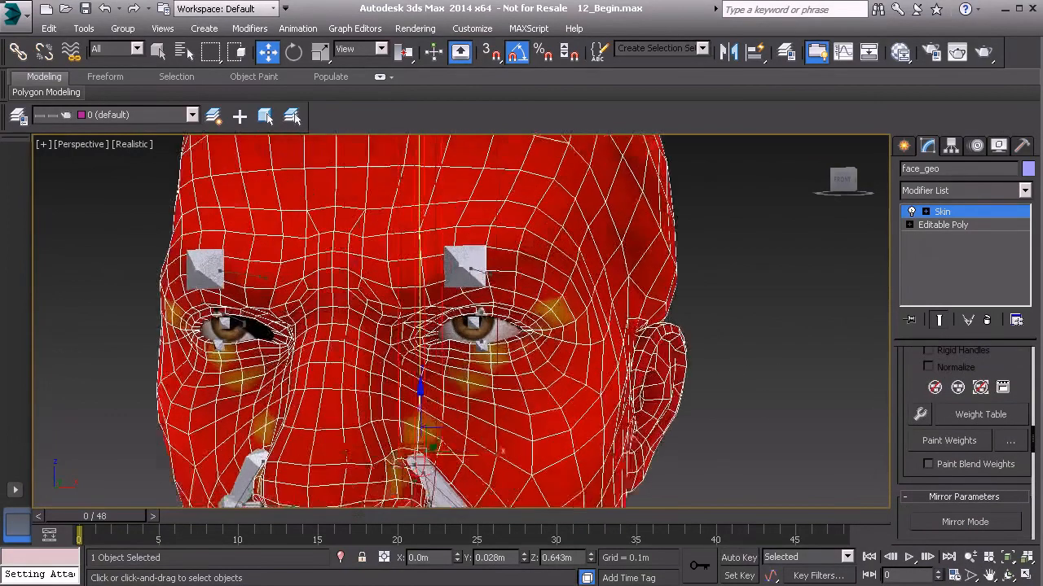
left_click(483, 270)
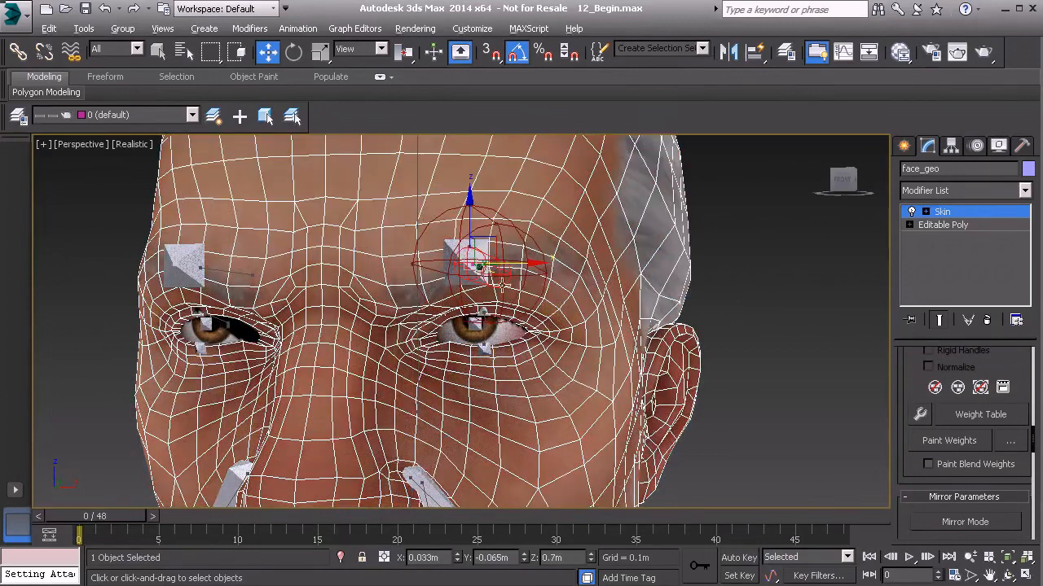
middle_click_drag(489, 280, 516, 274, "alt")
Activate Paint Weights and set the brush's maximum size to 0.005 m in the painter options
left_click(942, 440)
middle_click_drag(473, 301, 504, 299, "alt")
left_click(1010, 441)
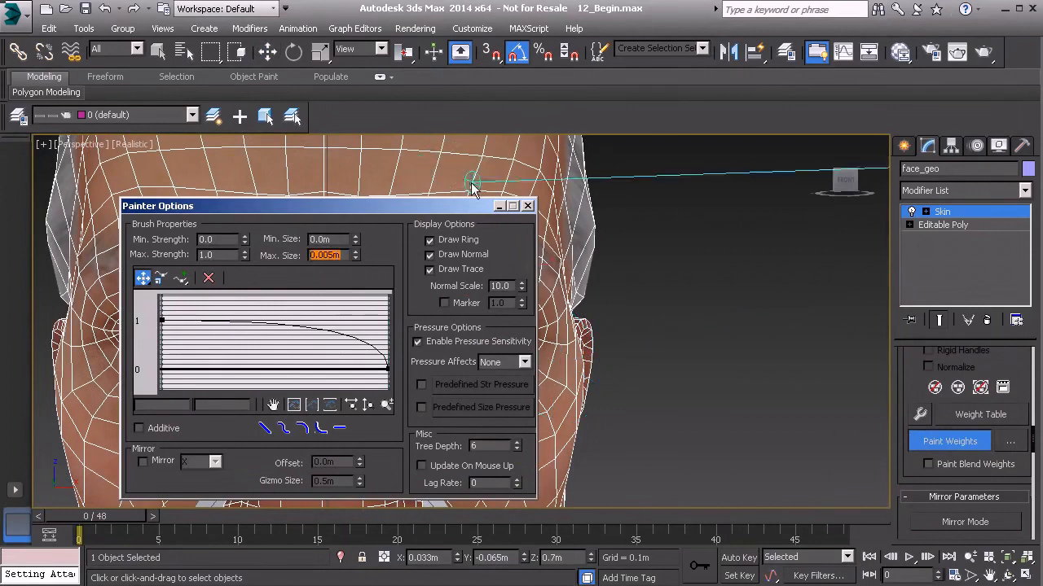
left_click(527, 206)
Paint the left eyebrow bone's weights from the inner brow along its upper edge and around the outer end
scroll(471, 346, "up", 8)
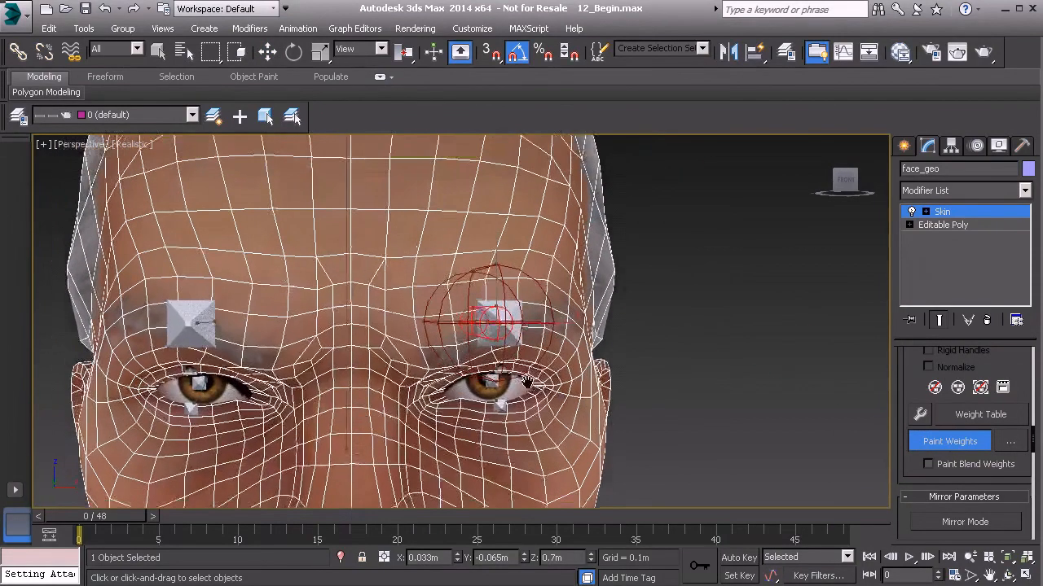
scroll(470, 347, "up", 1)
mouse_move(439, 310)
left_mouse_down()
mouse_move(432, 204)
mouse_move(438, 243)
mouse_move(377, 222)
mouse_move(369, 250)
mouse_move(466, 209)
mouse_move(522, 206)
left_mouse_up()
mouse_move(521, 205)
middle_mouse_down("alt")
mouse_move(496, 218)
mouse_move(456, 214)
middle_mouse_up("alt")
mouse_move(463, 214)
left_mouse_down()
mouse_move(534, 209)
mouse_move(700, 244)
left_mouse_up()
mouse_move(700, 244)
middle_mouse_down("alt")
mouse_move(677, 242)
mouse_move(703, 235)
middle_mouse_up("alt")
mouse_move(703, 235)
left_mouse_down()
mouse_move(780, 275)
mouse_move(762, 310)
left_mouse_up()
mouse_move(761, 310)
middle_mouse_down("alt")
mouse_move(757, 321)
mouse_move(761, 302)
middle_mouse_up("alt")
mouse_move(761, 302)
left_mouse_down()
mouse_move(740, 350)
mouse_move(717, 353)
left_mouse_up()
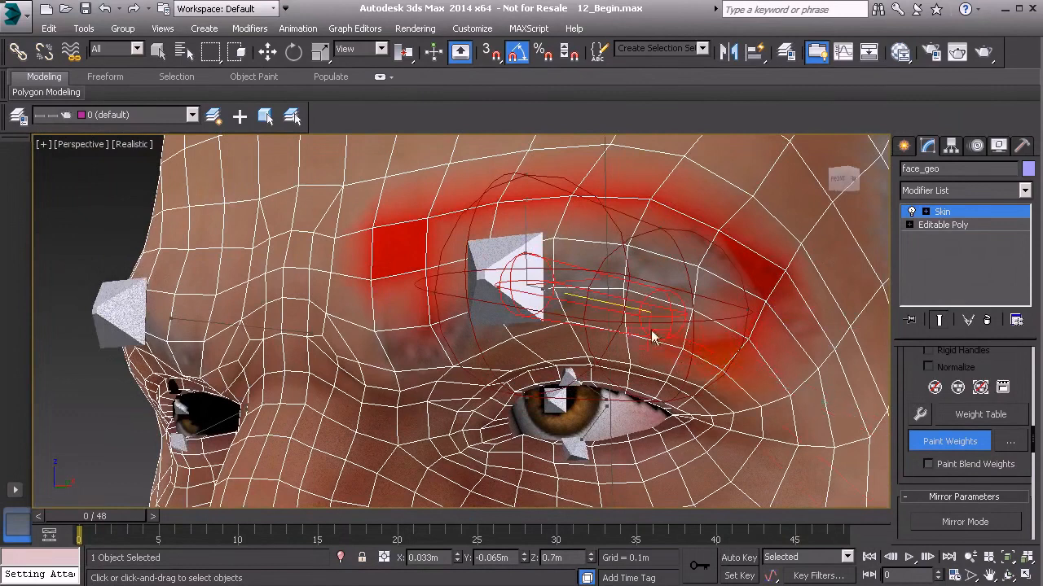
Fill in the left eyebrow bone's weights through the middle, lower edge and outer end of the brow
mouse_move(712, 302)
left_mouse_down()
mouse_move(693, 270)
mouse_move(593, 279)
mouse_move(643, 285)
mouse_move(537, 236)
mouse_move(585, 245)
left_mouse_up()
middle_click_drag(585, 245, 390, 345, "alt")
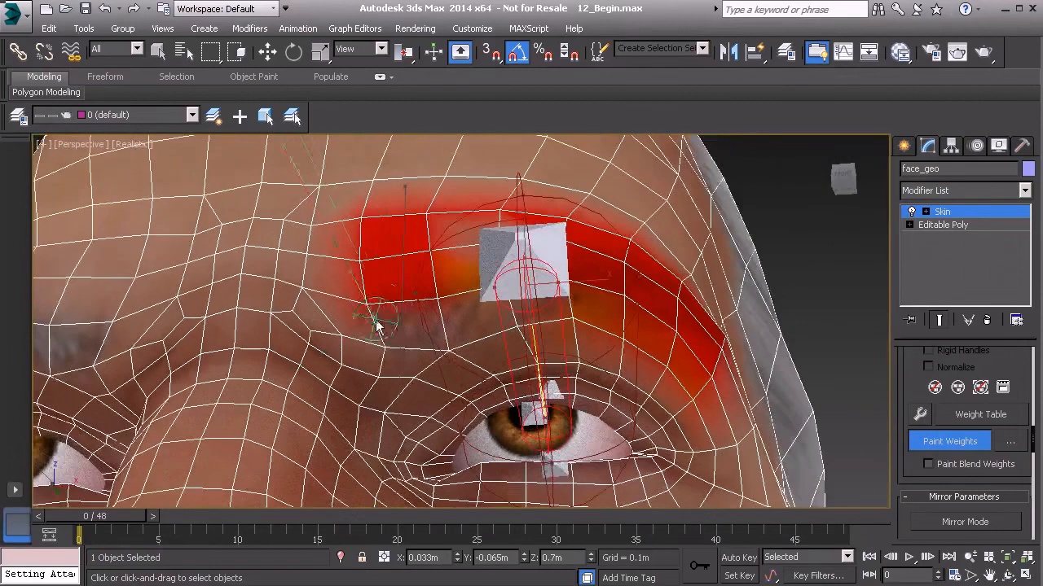
mouse_move(431, 345)
left_mouse_down()
mouse_move(531, 333)
mouse_move(646, 352)
mouse_move(460, 293)
mouse_move(470, 244)
mouse_move(540, 241)
mouse_move(609, 274)
left_mouse_up()
middle_click_drag(609, 274, 575, 298, "alt")
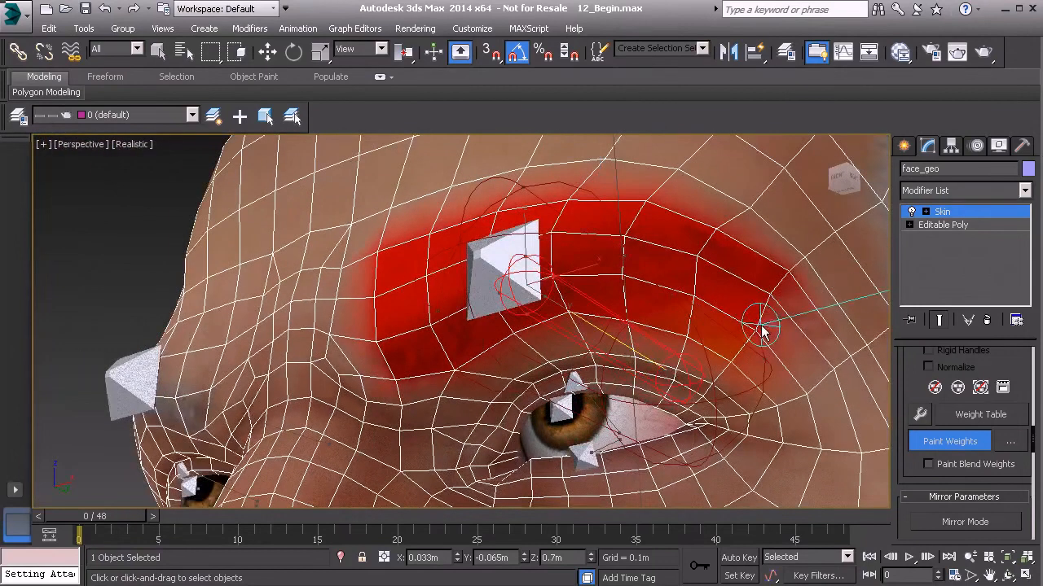
mouse_move(749, 333)
left_mouse_down()
mouse_move(758, 326)
mouse_move(757, 354)
left_mouse_up()
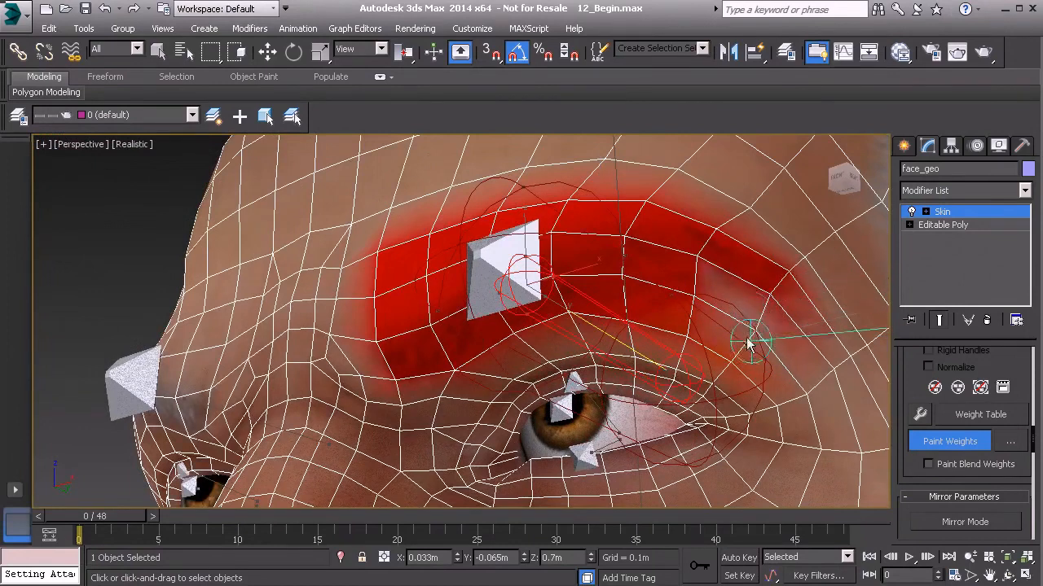
mouse_move(756, 325)
middle_mouse_down("alt")
mouse_move(729, 352)
mouse_move(738, 354)
middle_mouse_up("alt")
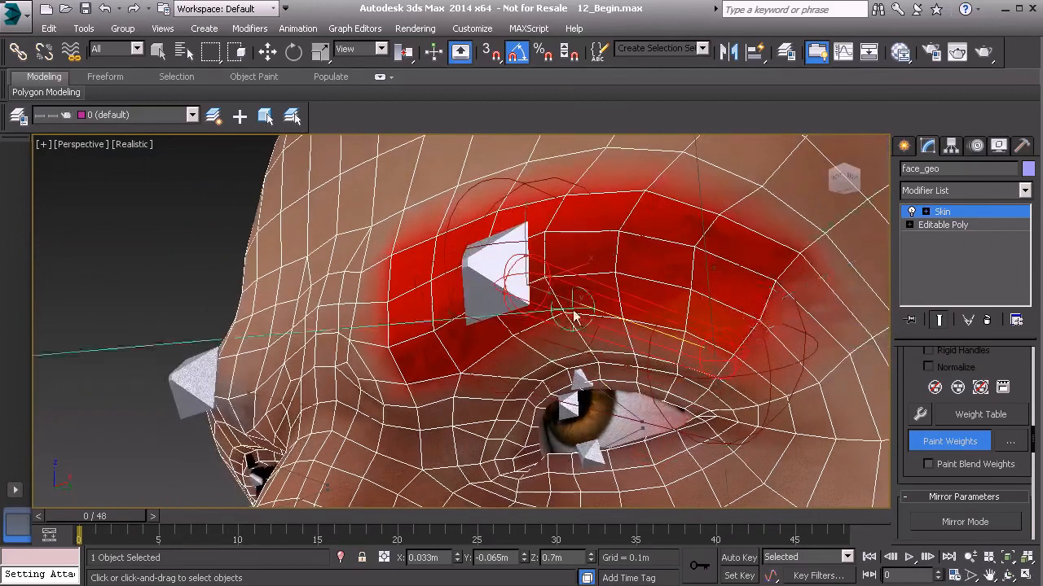
middle_click_drag(642, 303, 653, 295, "alt")
Stop painting weights and leave the Skin modifier's envelope editing on the face mesh
left_click(934, 442)
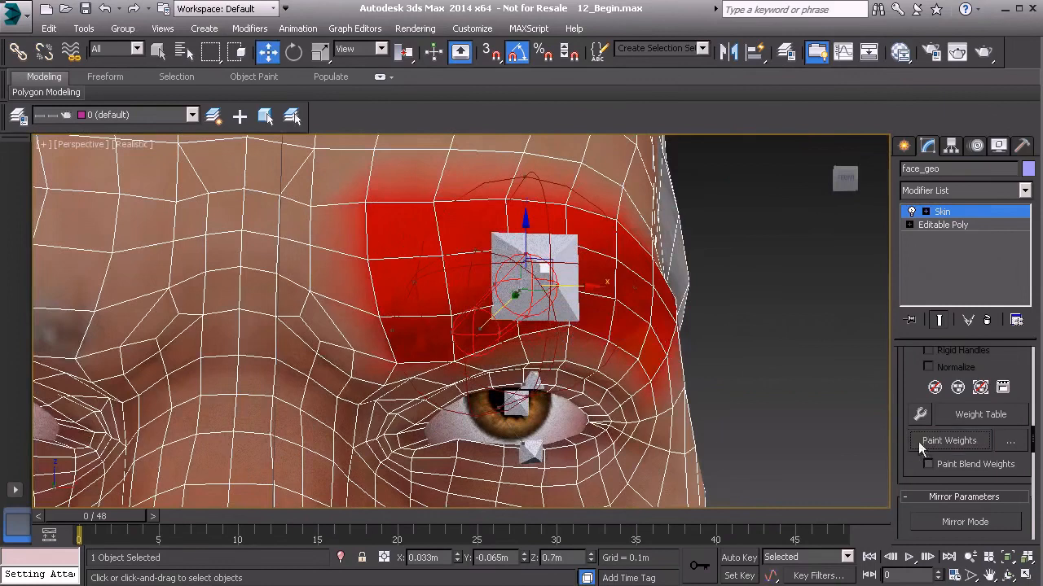
middle_click_drag(505, 266, 456, 269, "alt")
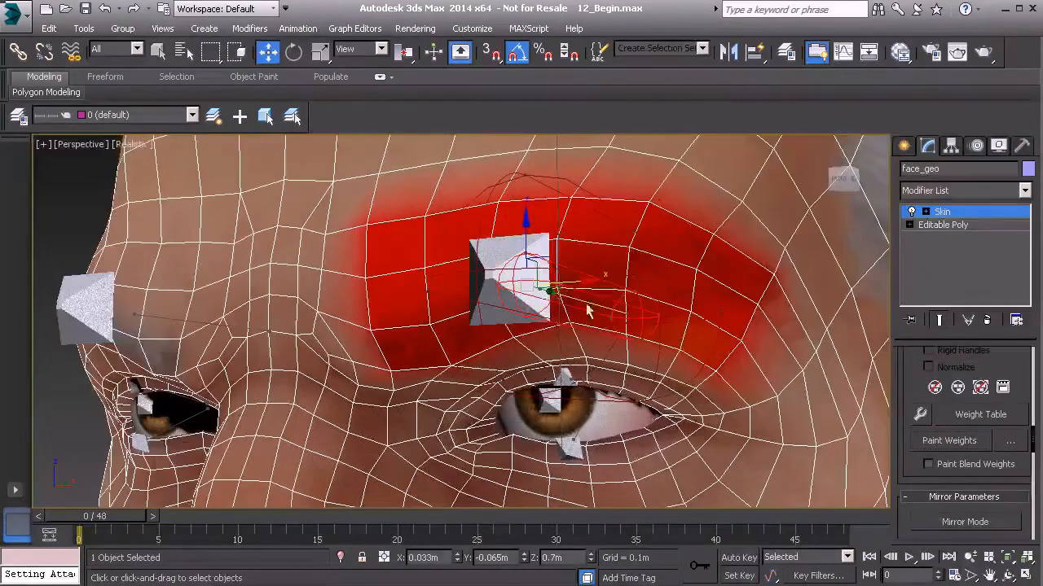
left_click(977, 213)
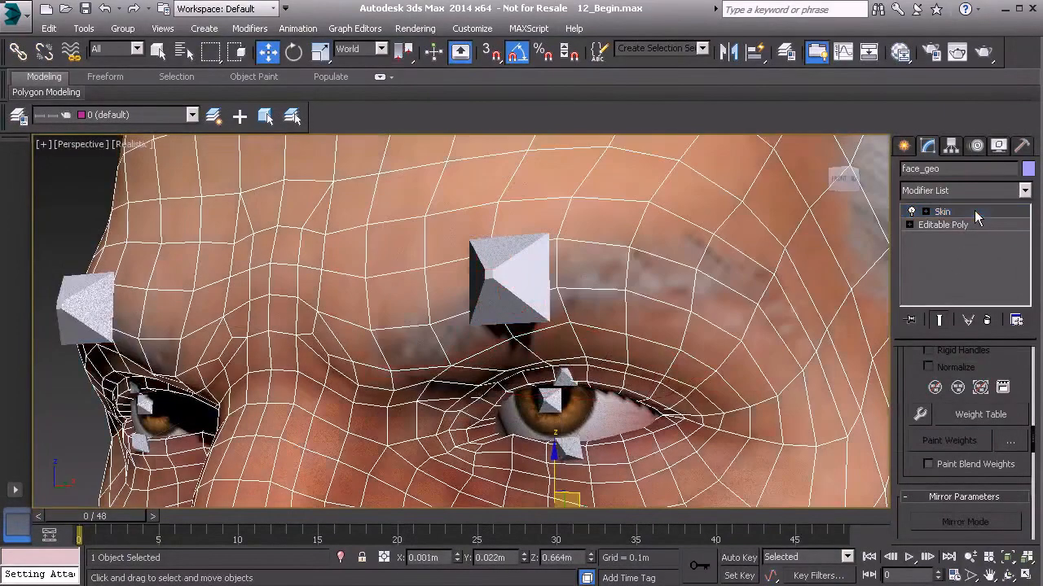
Select the left eyebrow bone, picking it through the mesh in wireframe display and restoring realistic shading
middle_click_drag(521, 326, 552, 341, "alt")
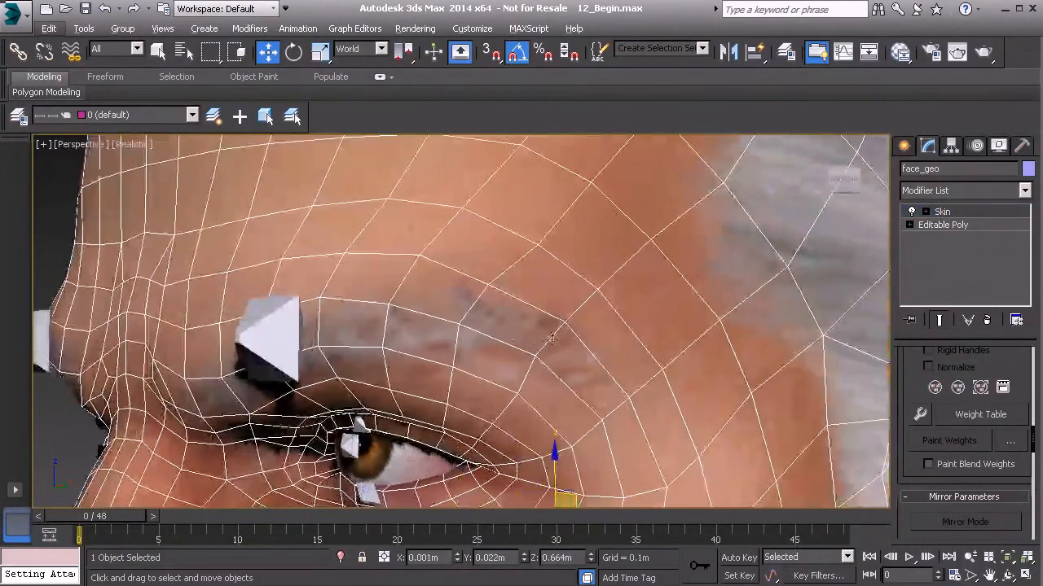
key("F3")
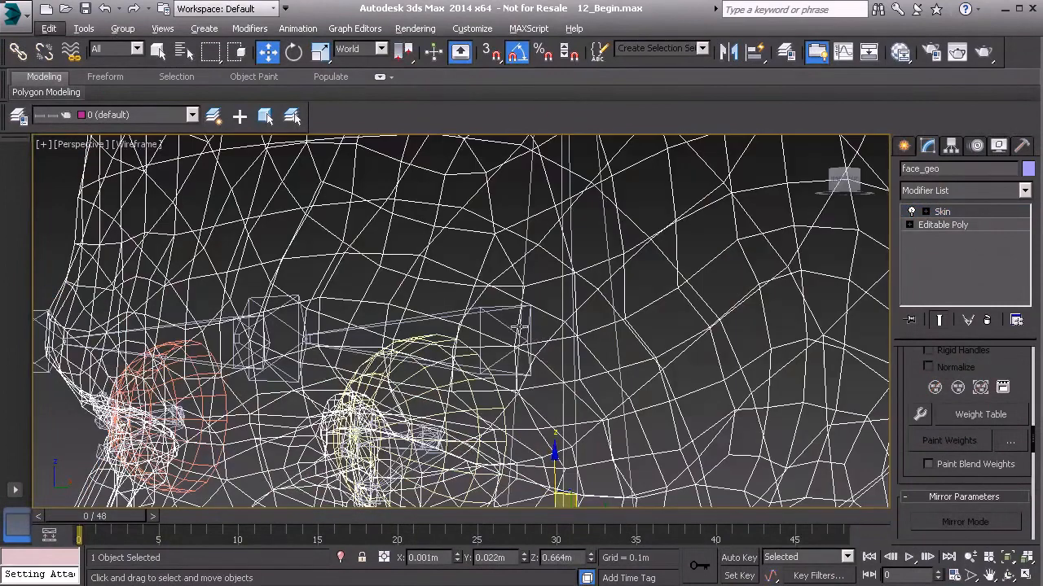
left_click(481, 309)
key("F3")
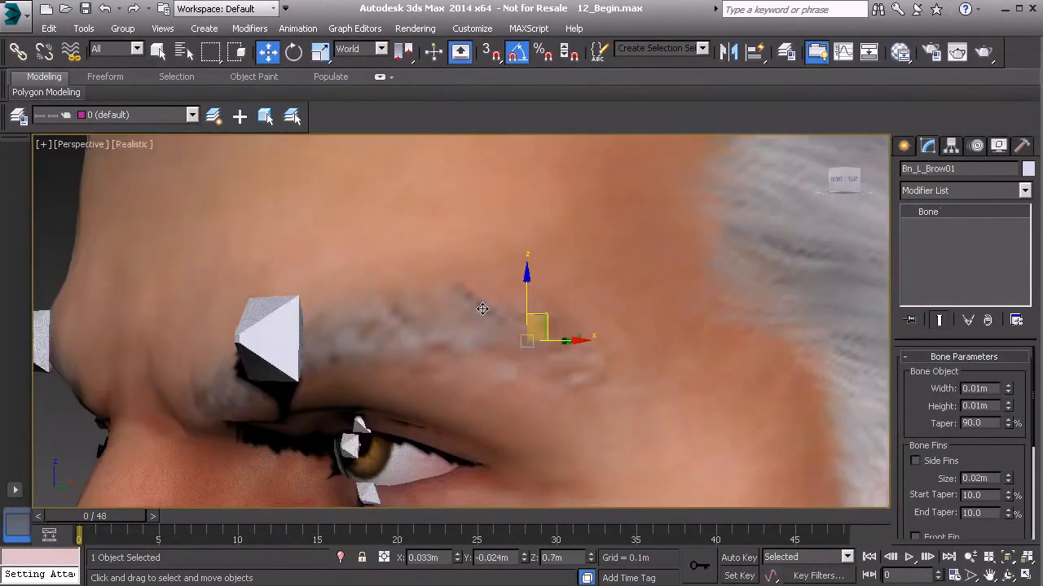
middle_click_drag(403, 356, 390, 395, "alt")
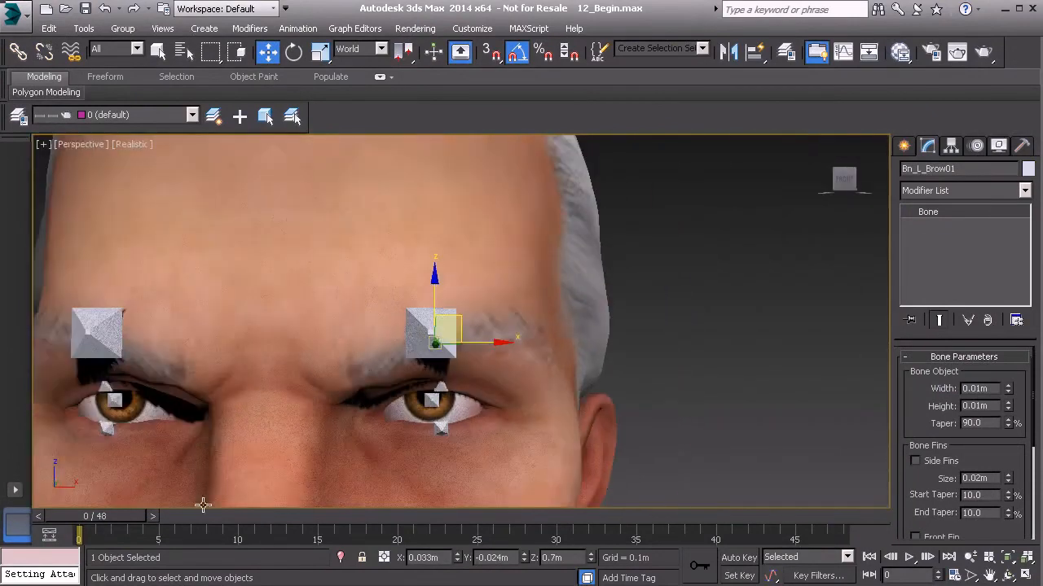
Turn on Auto Key and rotate the left eyebrow bone 10 degrees about its local Z axis at frame 20
left_click(738, 558)
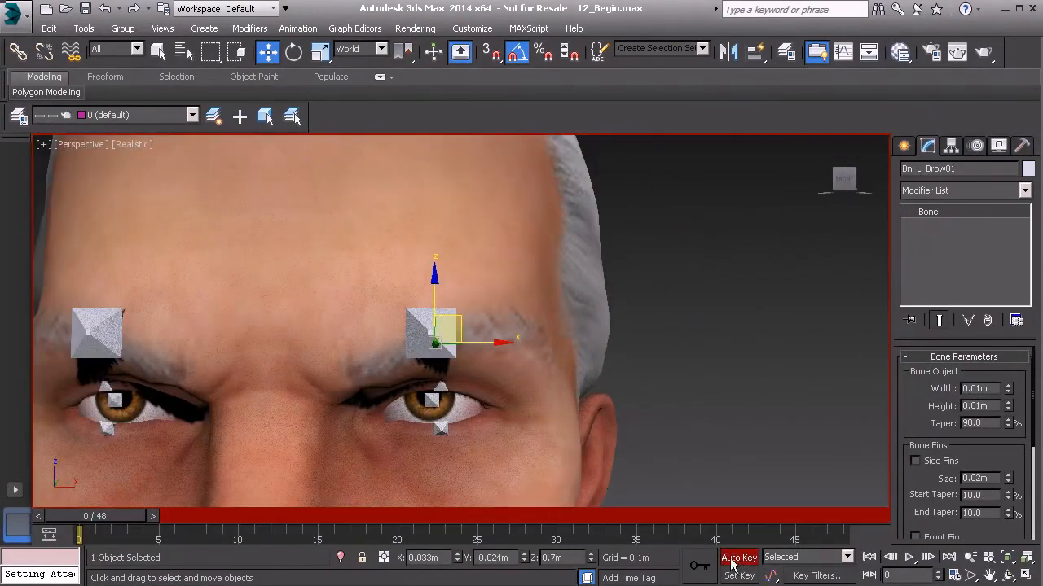
left_click_drag(101, 523, 390, 518)
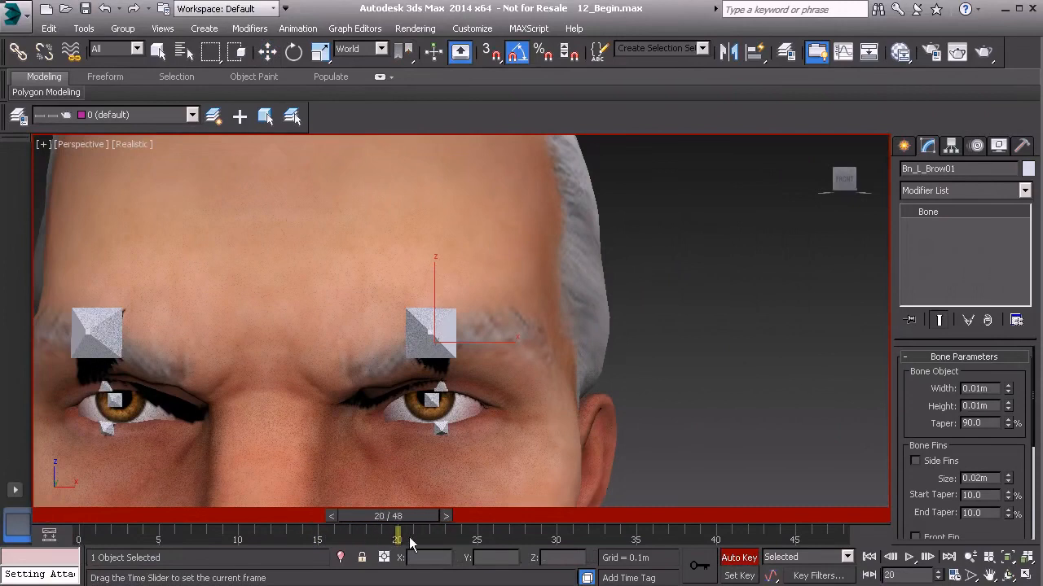
key("e")
left_click_drag(437, 367, 430, 362)
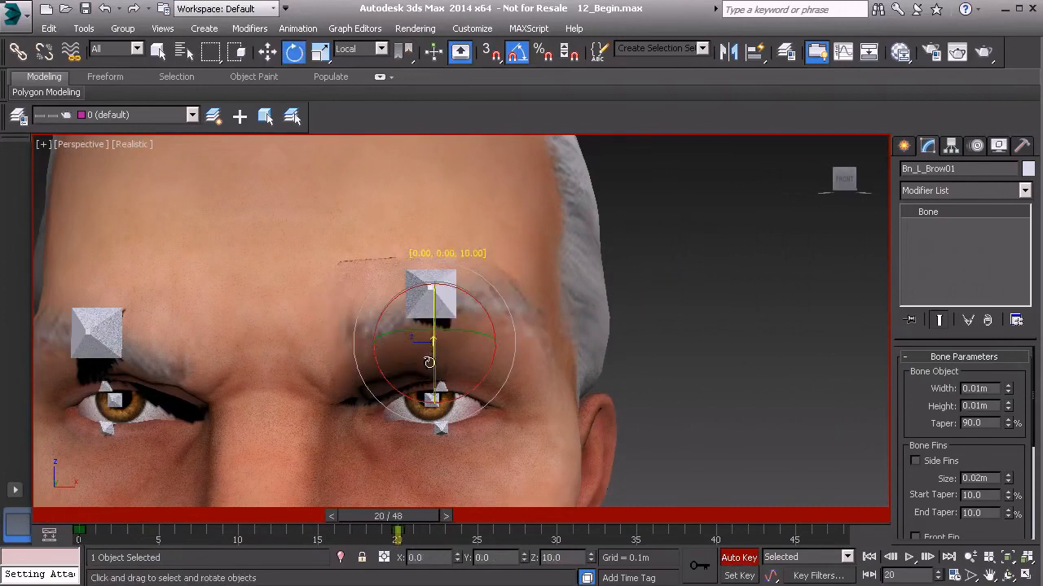
Undo the eyebrow bone's rotation, turn off angle snap, and rotate the bone freely upward at frame 20
scroll(429, 361, "up", 1)
scroll(522, 278, "down", 1)
scroll(522, 277, "down", 2)
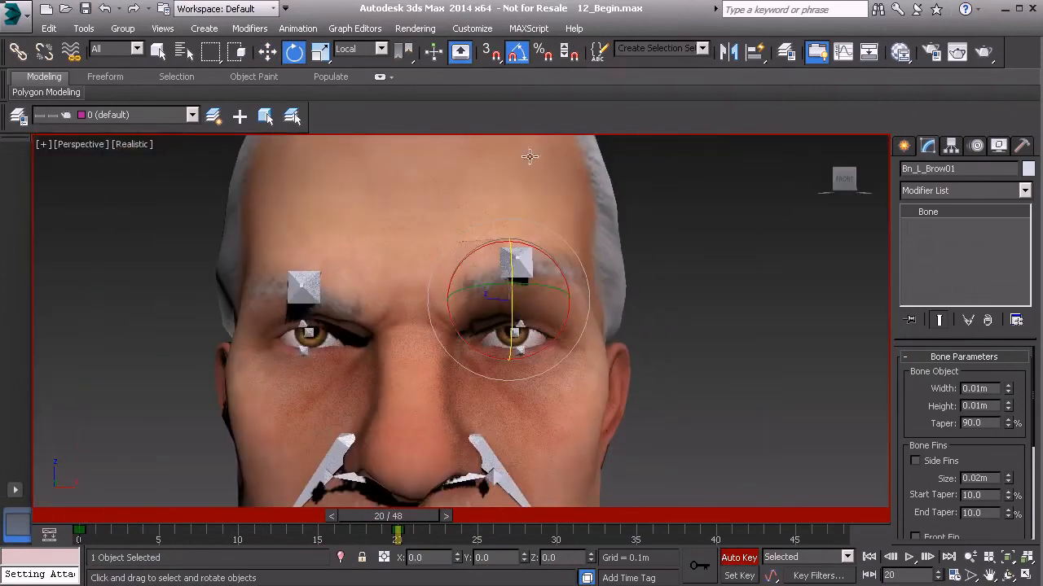
key("ctrl+a")
left_click(506, 328)
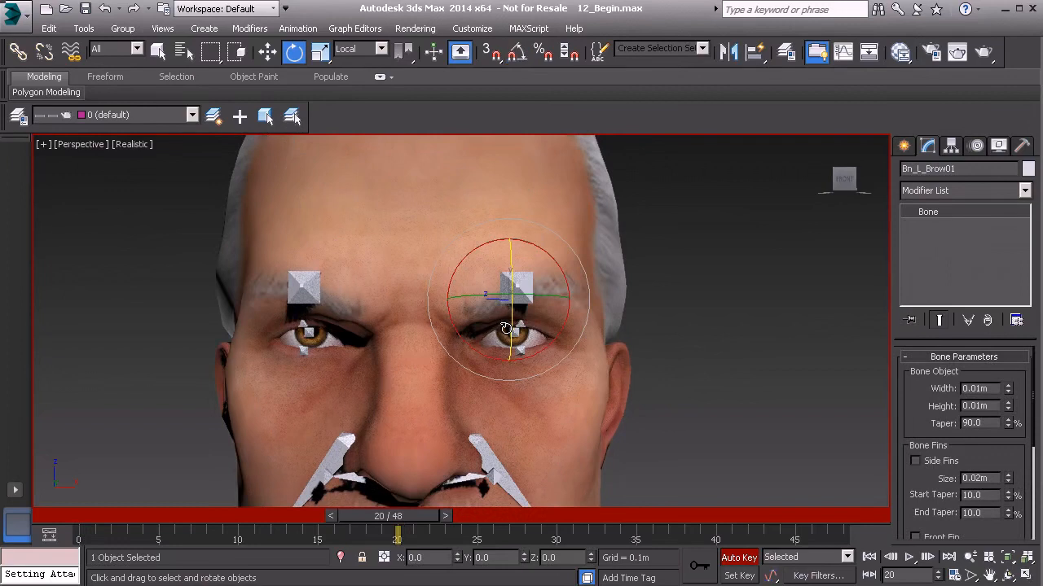
left_click_drag(511, 330, 512, 307)
middle_click_drag(513, 308, 554, 326, "alt")
scroll(509, 314, "up", 1)
middle_click_drag(471, 337, 501, 299, "alt")
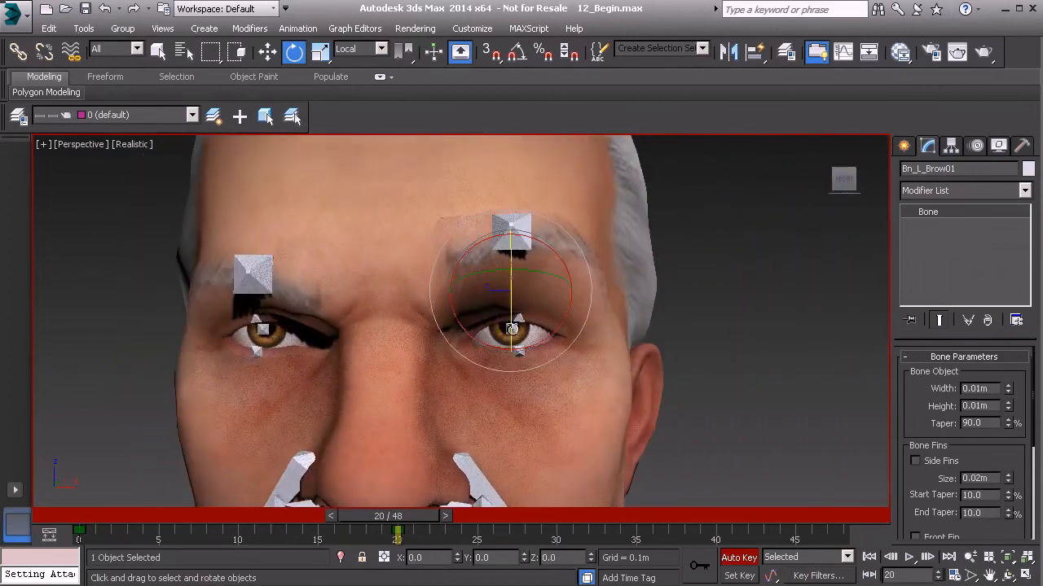
Turn off Auto Key and reopen the Skin modifier's envelope editing on the face mesh
left_click(595, 340)
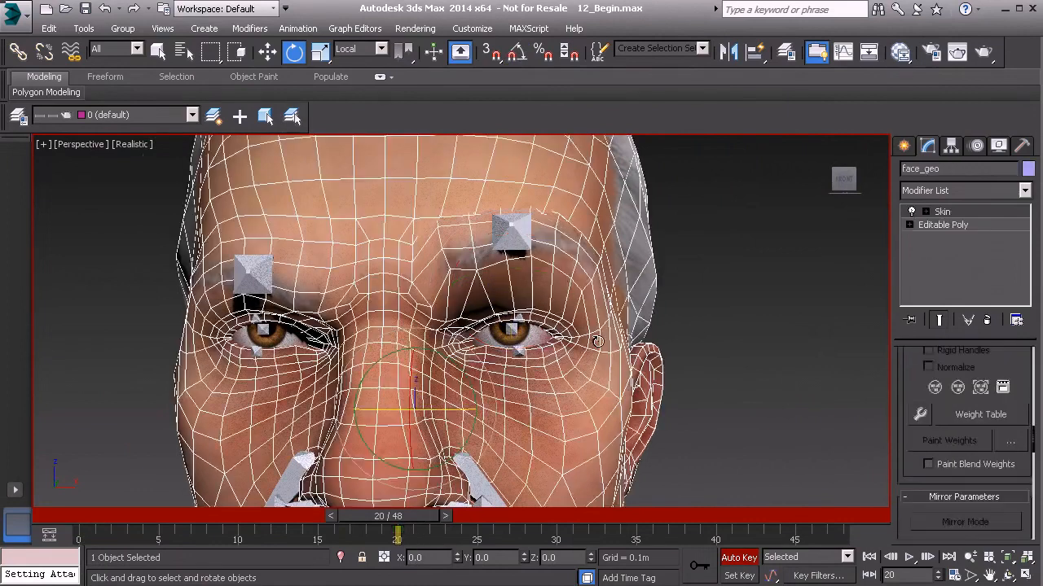
left_click(743, 560)
scroll(584, 423, "up", 2)
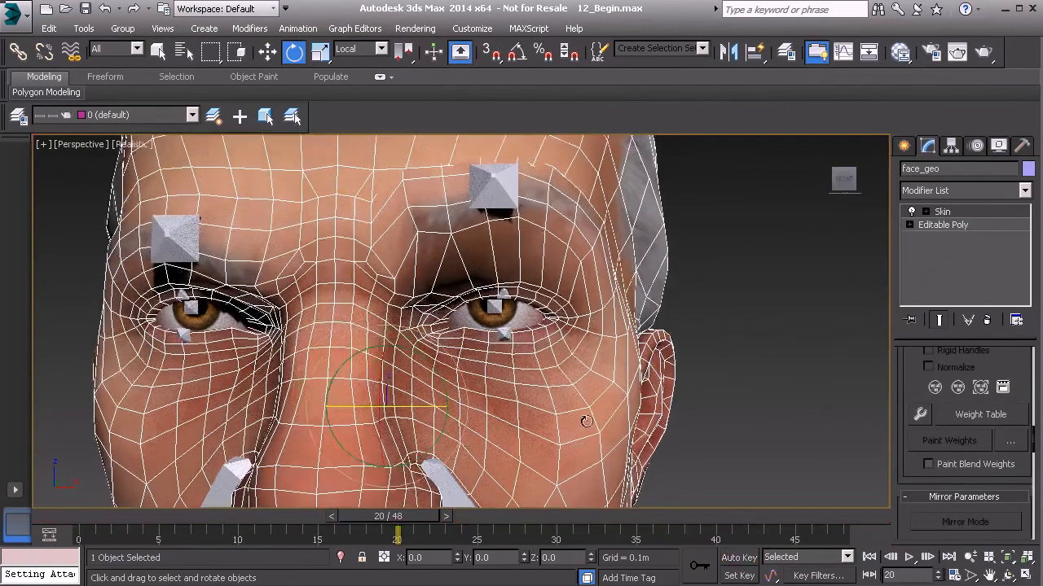
middle_click_drag(547, 293, 605, 387)
left_click(983, 214)
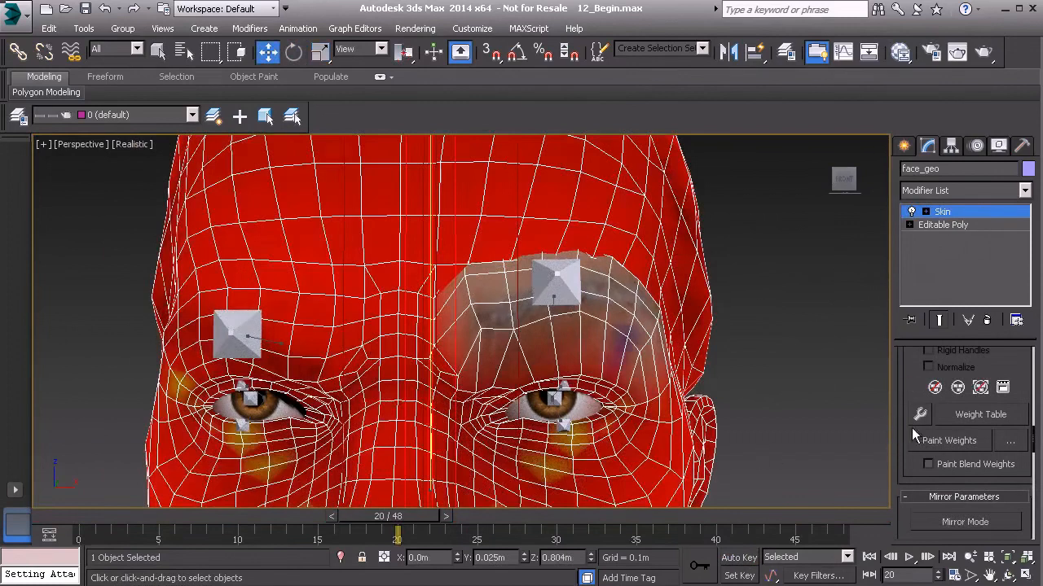
Activate Paint Weights and lower the brush's maximum strength in the painter options
left_click(961, 441)
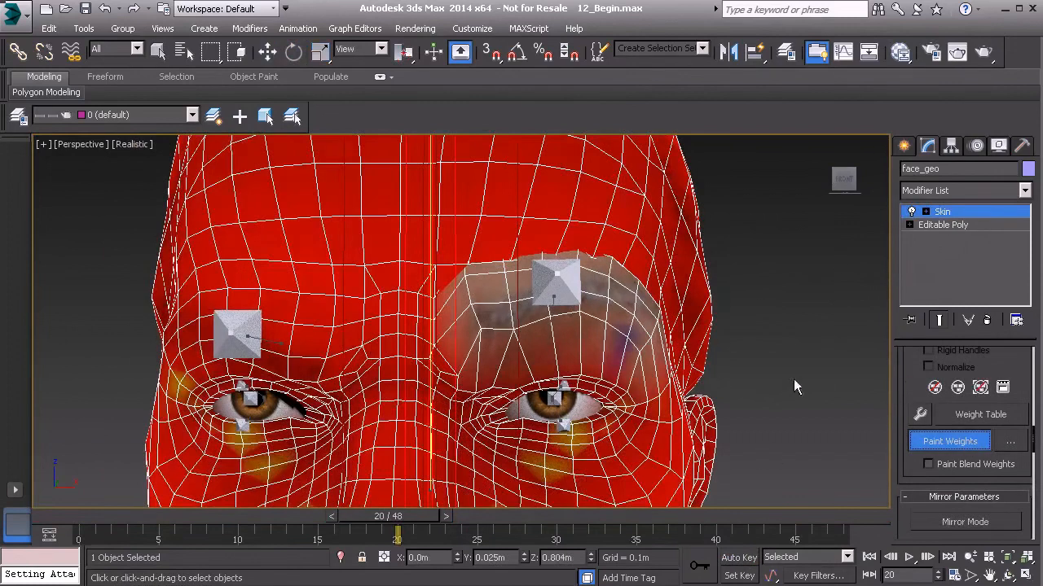
left_click(999, 440)
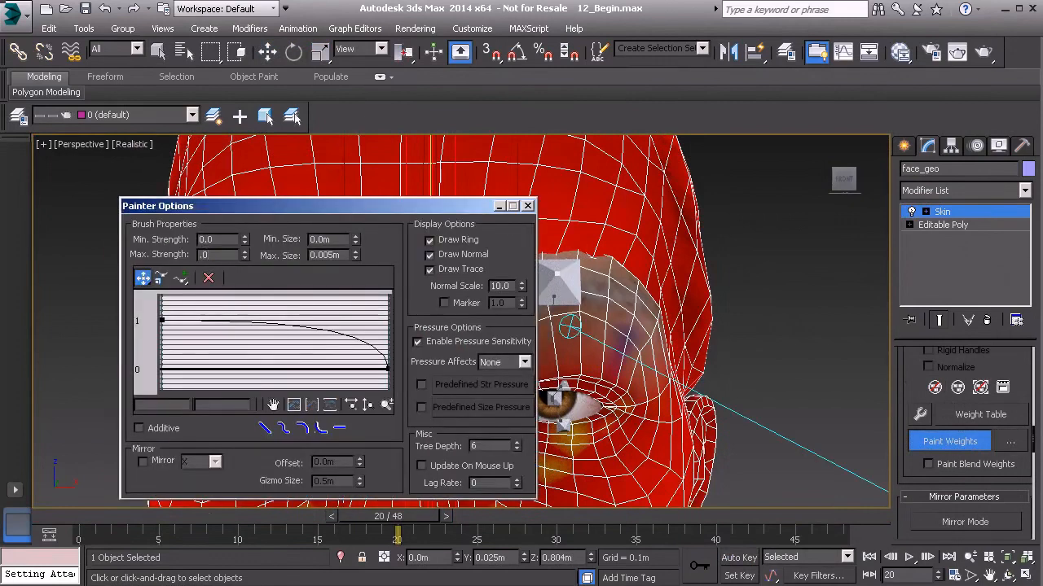
left_click(527, 206)
Paint light head bone weights over the inner end of the left eyebrow to soften its deformation
scroll(497, 307, "up", 10)
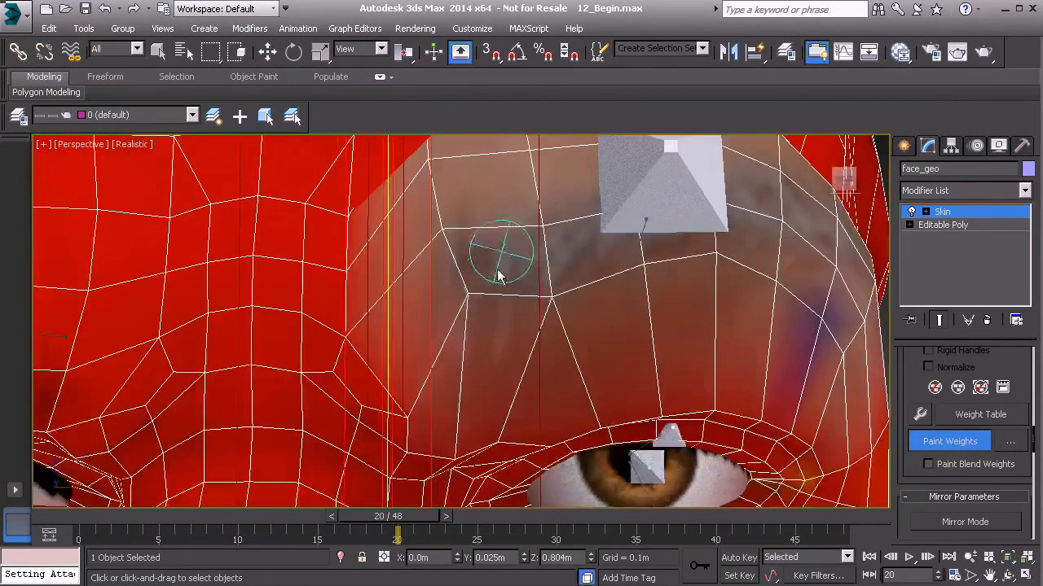
mouse_move(499, 277)
left_mouse_down()
mouse_move(473, 288)
mouse_move(472, 328)
mouse_move(456, 269)
left_mouse_up()
key("z")
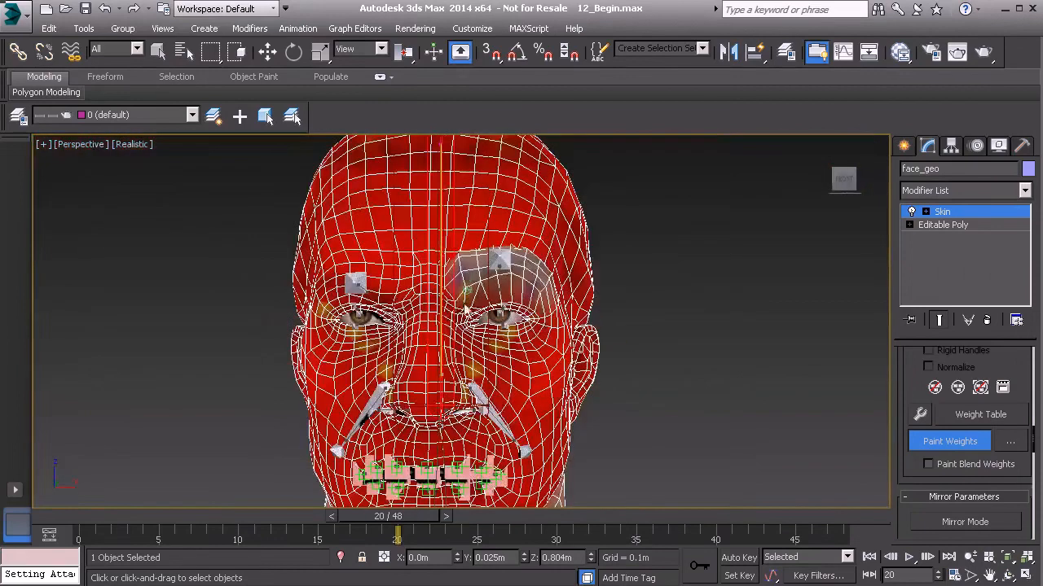
scroll(466, 342, "up", 10)
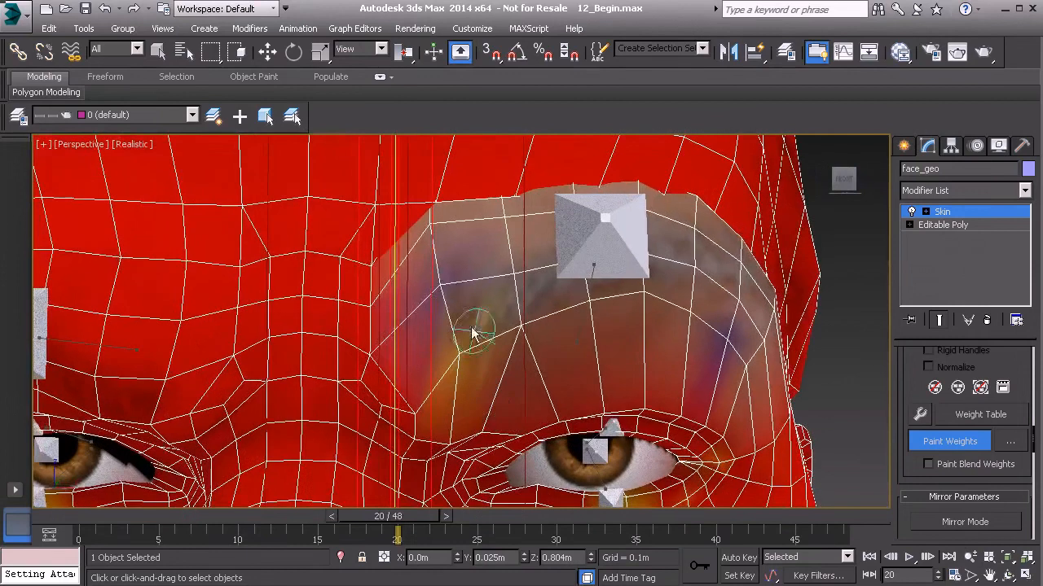
mouse_move(472, 332)
left_mouse_down()
mouse_move(453, 321)
mouse_move(472, 354)
mouse_move(465, 343)
mouse_move(507, 328)
mouse_move(510, 359)
mouse_move(460, 262)
mouse_move(430, 233)
mouse_move(436, 251)
left_mouse_up()
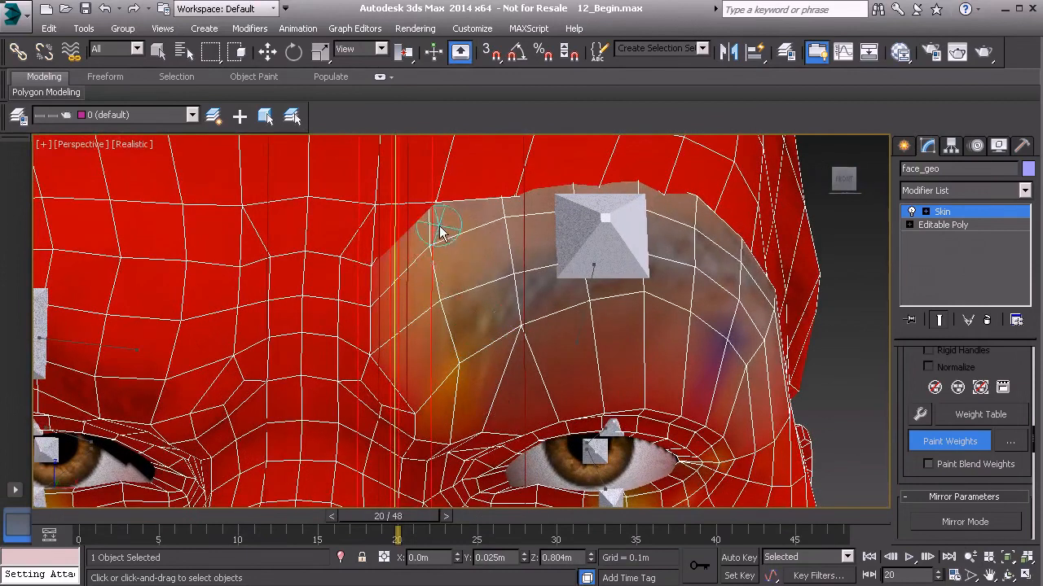
At frame 9, blend the head bone's weights along the left eyebrow's upper edge toward its outer end
mouse_move(396, 521)
left_mouse_down()
mouse_move(84, 519)
mouse_move(389, 512)
mouse_move(315, 517)
left_mouse_up()
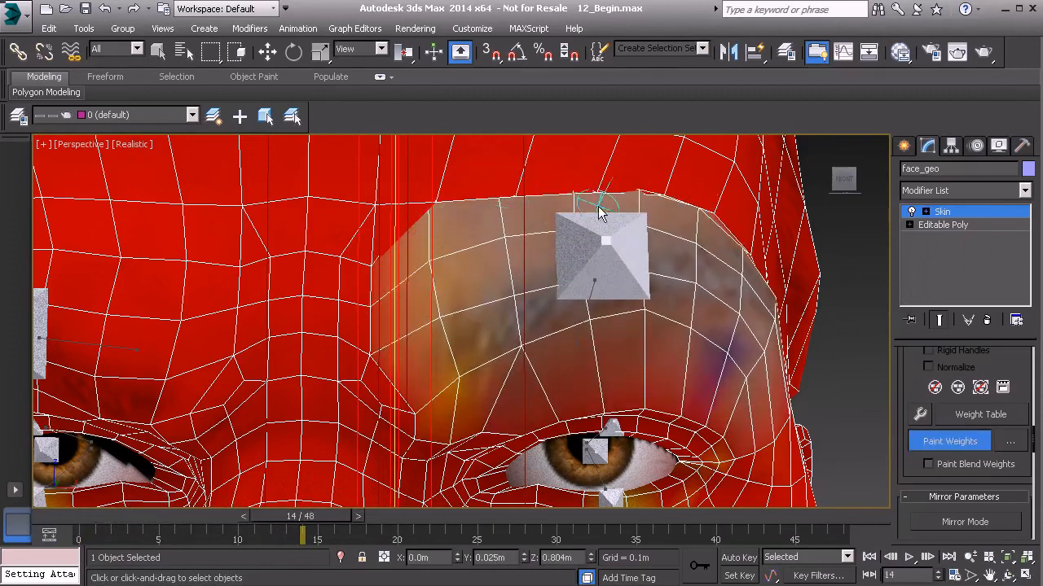
left_click_drag(312, 518, 241, 530)
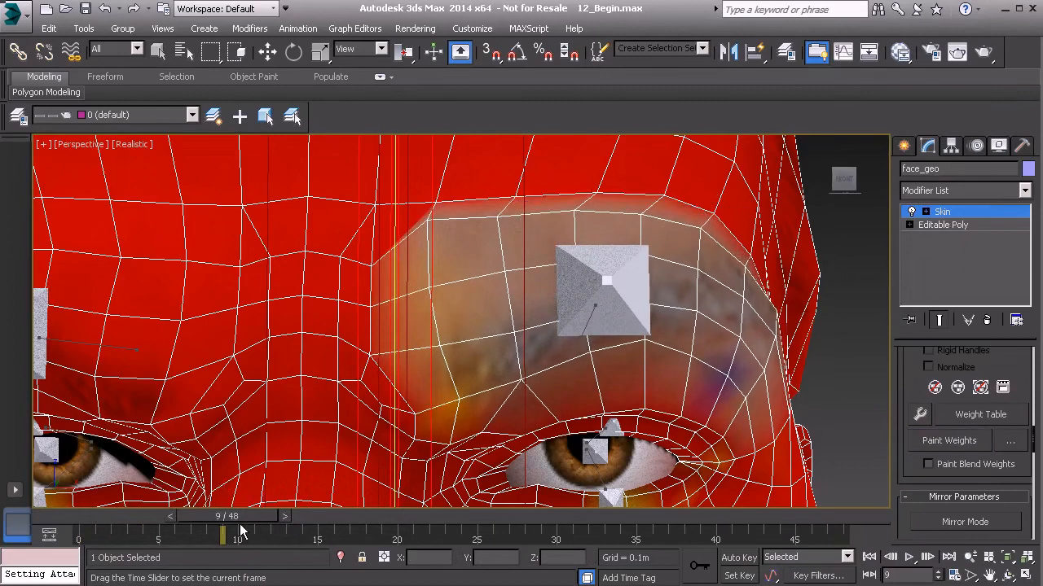
mouse_move(434, 238)
left_mouse_down()
mouse_move(420, 243)
mouse_move(540, 237)
mouse_move(592, 218)
left_mouse_up()
middle_click_drag(708, 246, 676, 253, "alt")
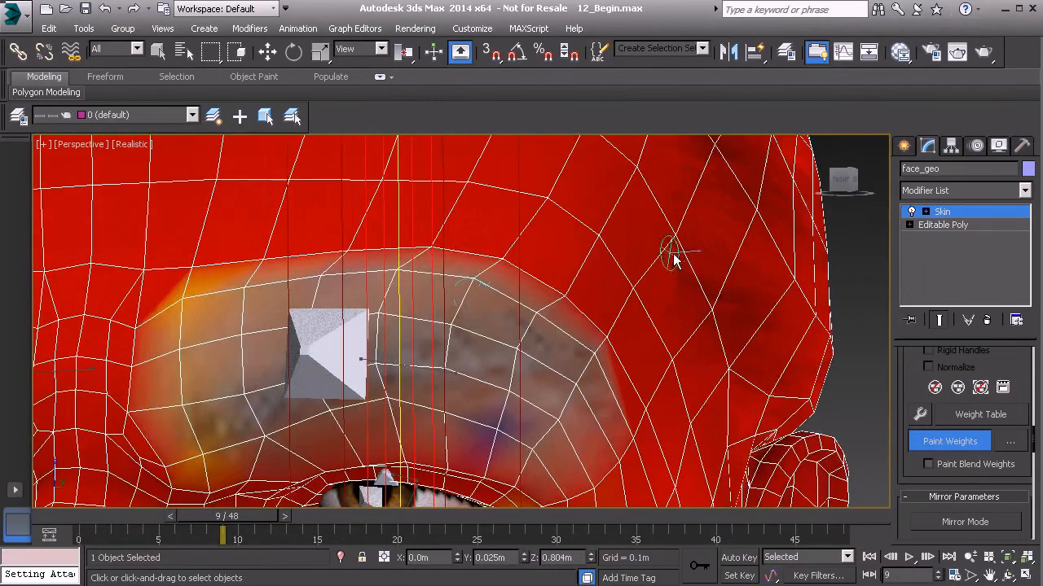
mouse_move(365, 274)
left_mouse_down()
mouse_move(477, 288)
mouse_move(533, 312)
mouse_move(600, 371)
left_mouse_up()
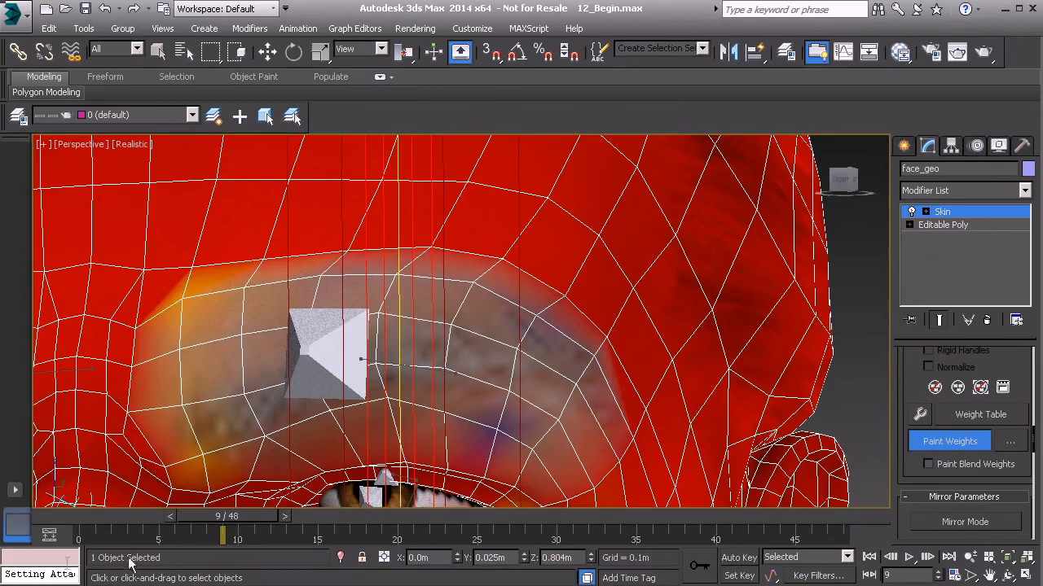
At frame 11, touch up the head bone's weights at the brow's inner upper corner and stop painting
left_click_drag(232, 525, 255, 526)
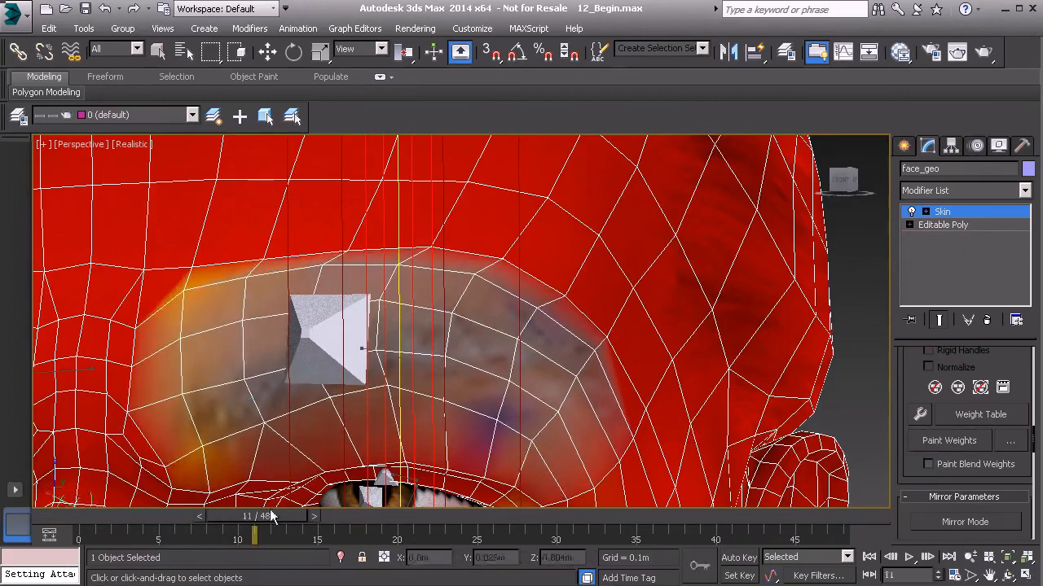
left_click_drag(209, 300, 228, 321)
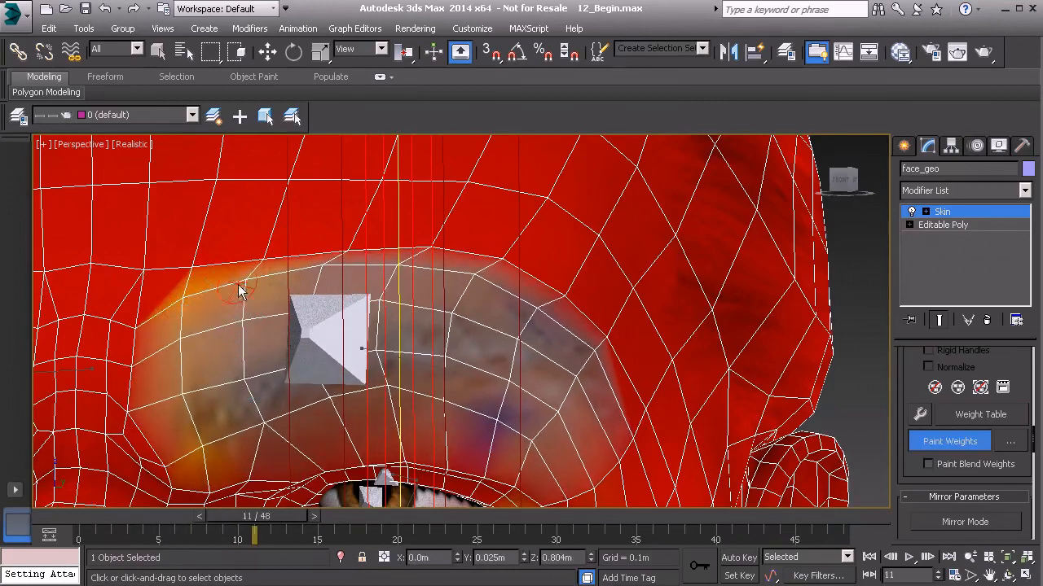
middle_click_drag(277, 387, 289, 374, "alt")
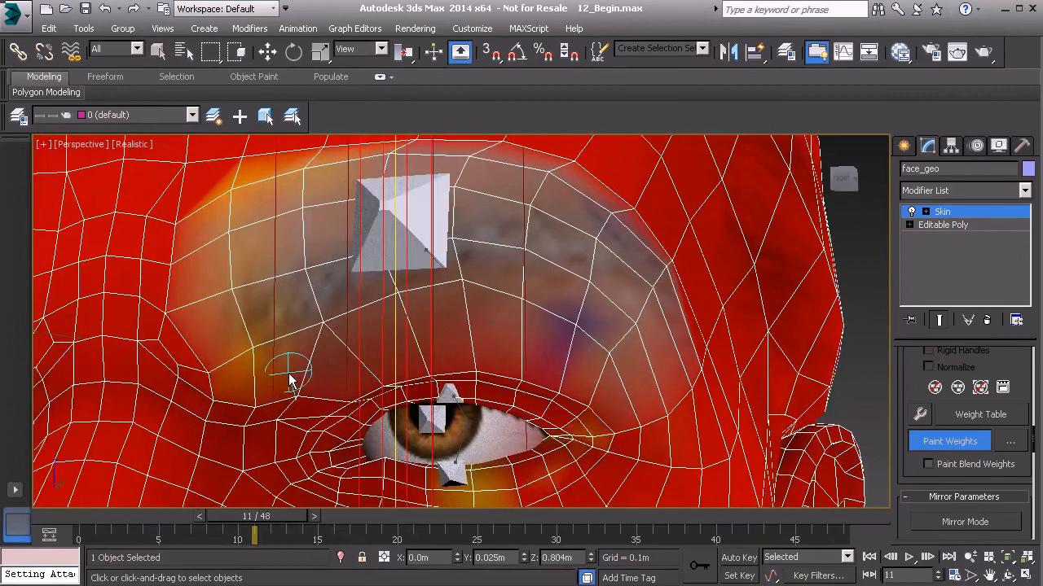
left_click(953, 449)
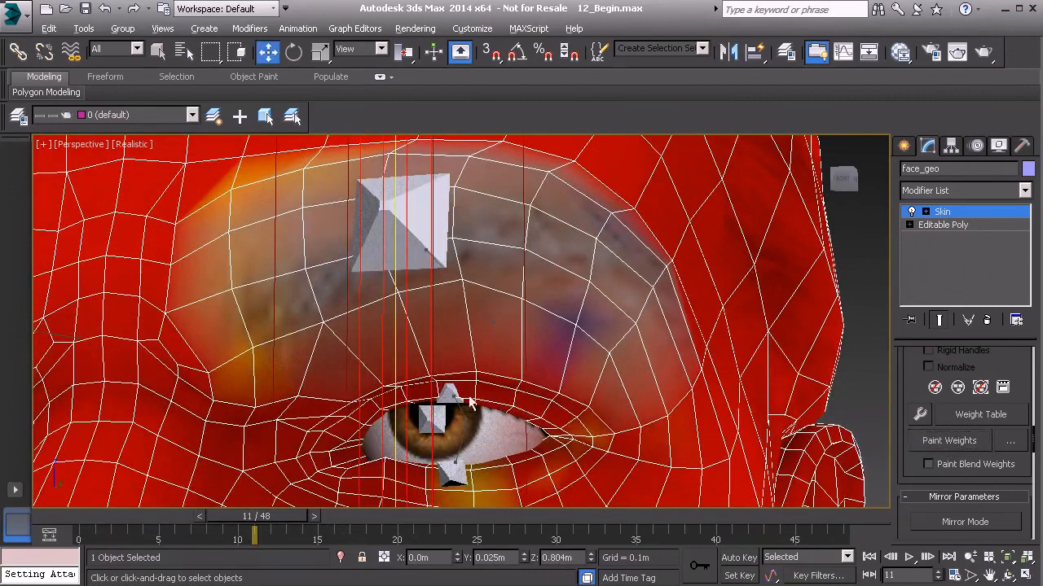
Select the left eyebrow bone's envelope, resume Paint Weights, and move to frame 15
middle_click_drag(562, 350, 432, 391, "alt")
left_click(358, 324)
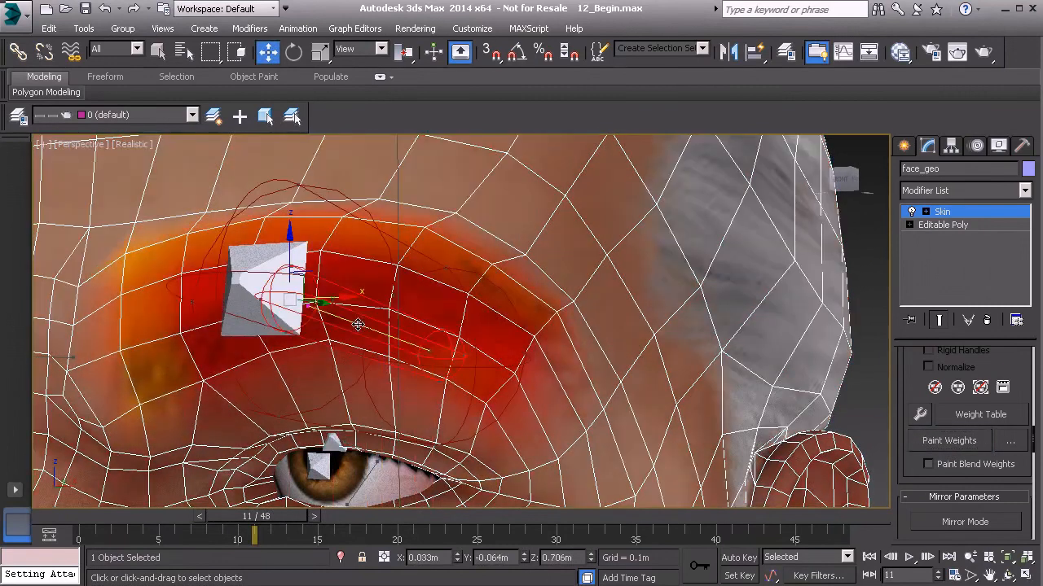
left_click(957, 440)
mouse_move(454, 361)
middle_mouse_down("alt")
mouse_move(415, 349)
mouse_move(425, 411)
middle_mouse_up("alt")
scroll(369, 348, "up", 2)
left_click_drag(280, 519, 340, 518)
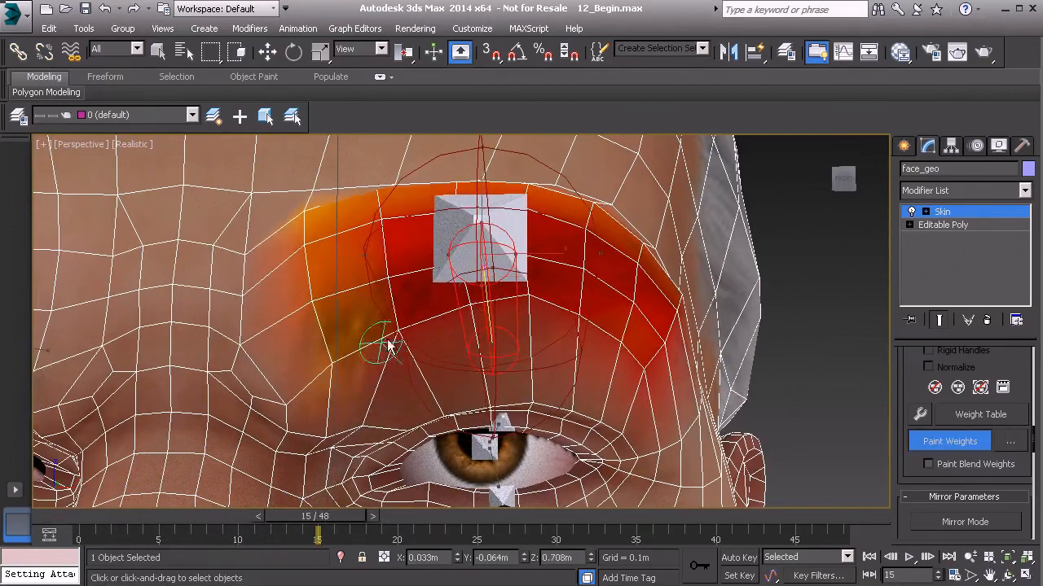
Paint light eyebrow bone weights along the inner end of the left brow toward the forehead's centre
middle_click_drag(464, 304, 326, 366, "alt")
mouse_move(291, 397)
left_mouse_down()
mouse_move(260, 334)
mouse_move(266, 254)
left_mouse_up()
middle_click_drag(337, 319, 395, 310, "alt")
scroll(426, 367, "up", 2)
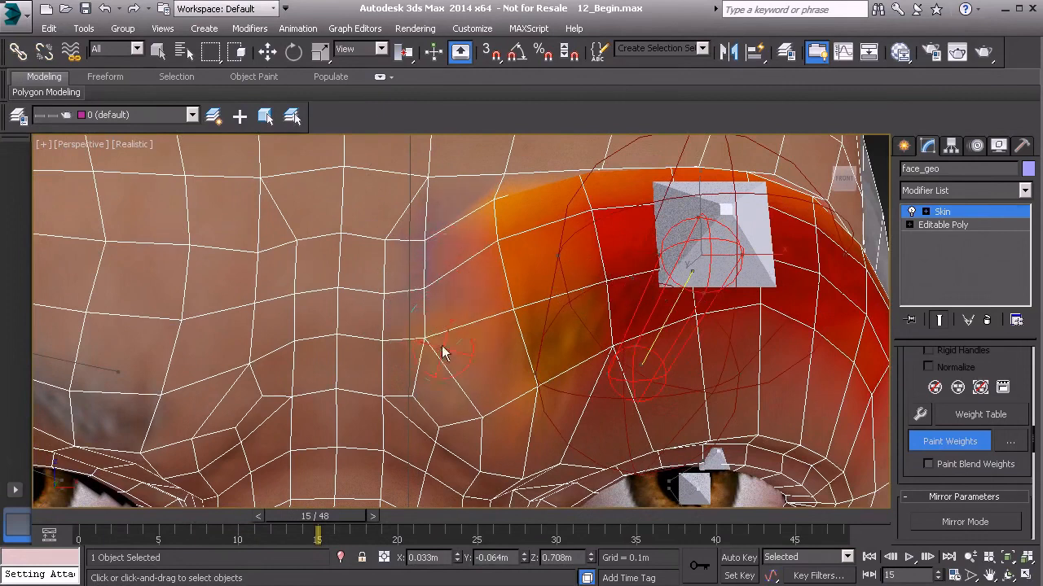
At frame 16, blend the eyebrow bone's weights below the inner brow toward the inner eye corner
mouse_move(342, 518)
left_mouse_down()
mouse_move(138, 523)
mouse_move(357, 514)
left_mouse_up()
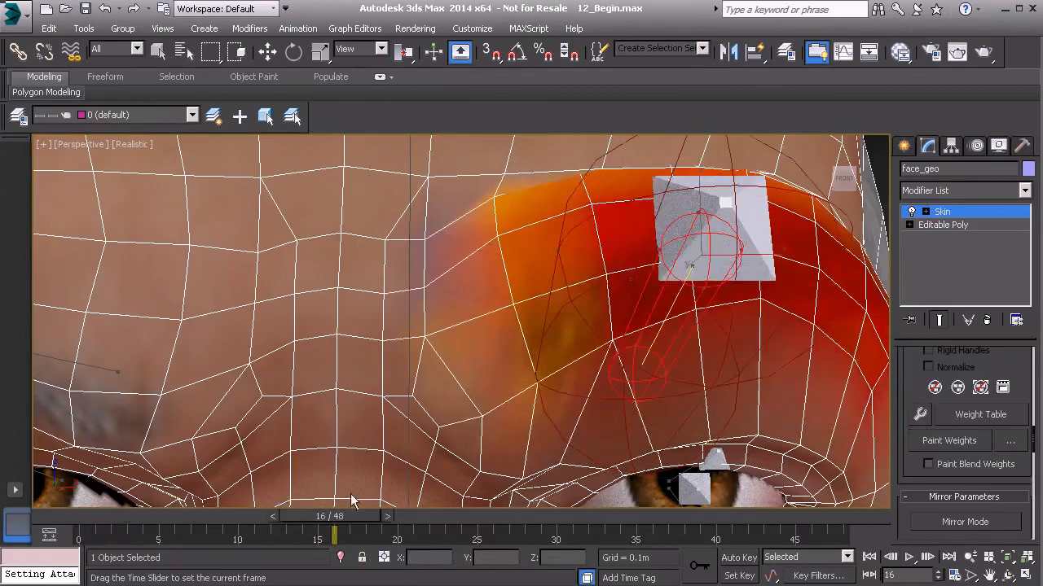
mouse_move(581, 424)
middle_mouse_down()
mouse_move(473, 373)
mouse_move(396, 353)
middle_mouse_up()
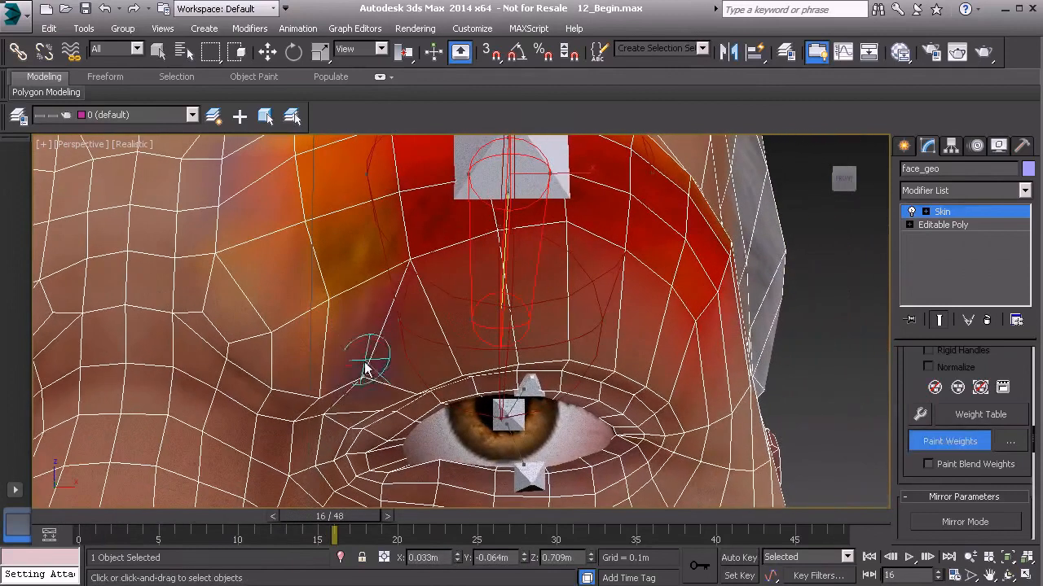
left_click(277, 379)
left_click(280, 343)
left_click(279, 339)
left_click(357, 293)
Paint light eyebrow bone weights across the skin above the upper eyelid toward the outer eye corner
mouse_move(434, 353)
middle_mouse_down("alt")
mouse_move(417, 339)
mouse_move(413, 353)
middle_mouse_up("alt")
left_click(429, 372, "alt")
left_click(475, 363, "alt")
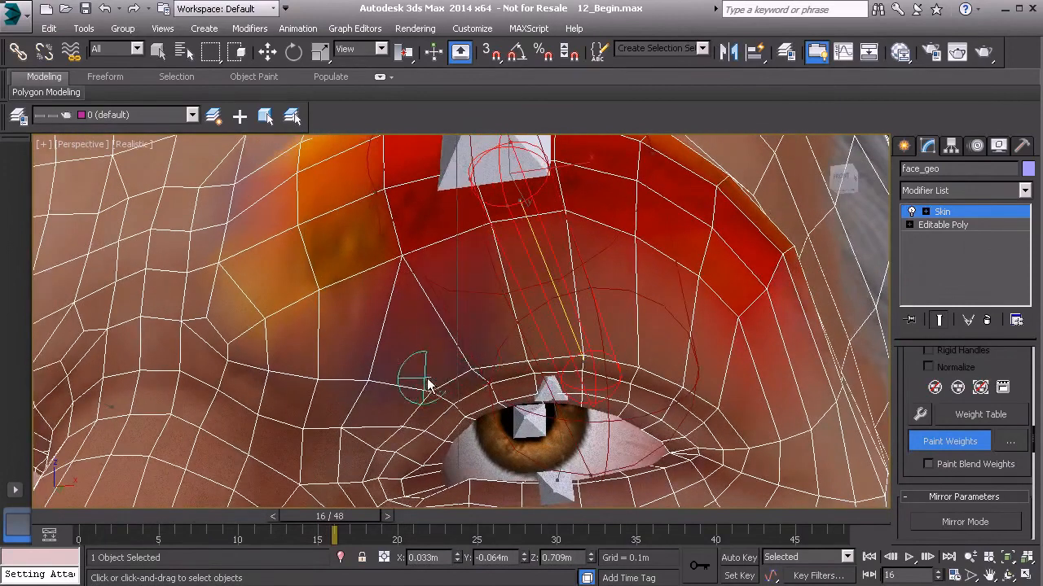
middle_click_drag(495, 349, 526, 342, "alt")
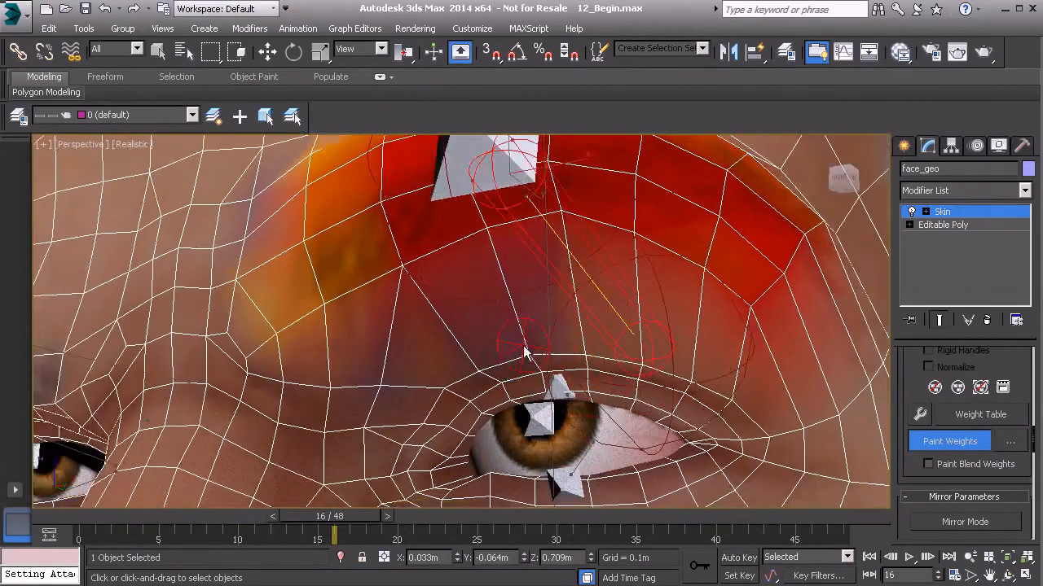
left_click_drag(584, 336, 733, 387, "alt")
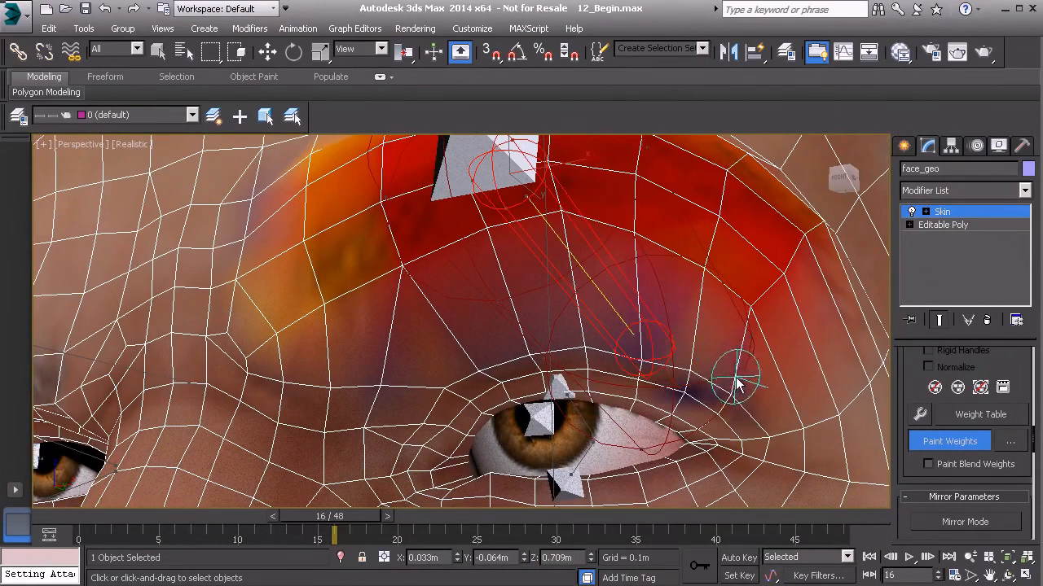
Blend the eyebrow bone's weights above the middle of the upper eyelid and toward the inner eye corner
middle_click_drag(724, 367, 698, 368, "alt")
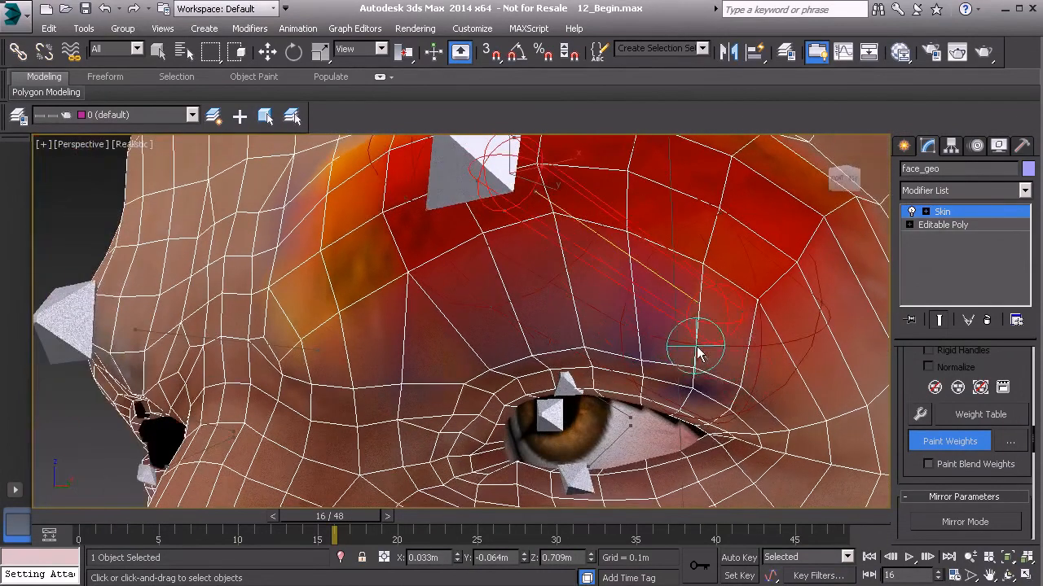
left_click_drag(639, 330, 641, 337, "alt")
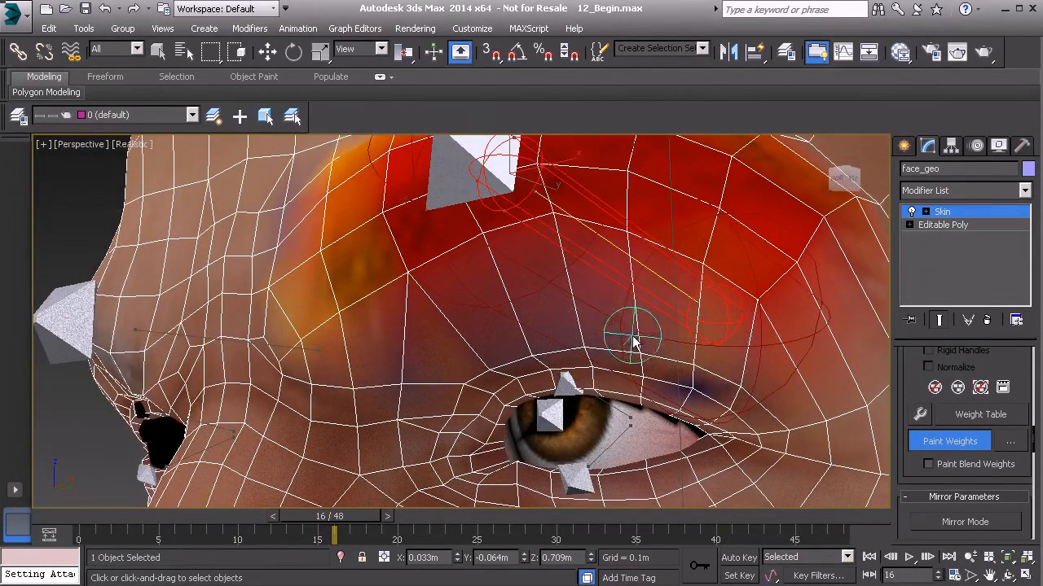
mouse_move(352, 519)
left_mouse_down()
mouse_move(121, 517)
mouse_move(379, 517)
mouse_move(114, 516)
mouse_move(424, 513)
mouse_move(155, 516)
mouse_move(363, 517)
left_mouse_up()
middle_click_drag(395, 484, 422, 473, "alt")
mouse_move(429, 401)
left_mouse_down()
mouse_move(440, 414)
mouse_move(446, 400)
left_mouse_up()
At frame 18, paint light eyebrow bone weights beyond the left brow's outer end toward the temple
middle_click_drag(390, 417, 403, 454, "alt")
mouse_move(353, 517)
left_mouse_down()
mouse_move(104, 516)
mouse_move(348, 516)
left_mouse_up()
middle_click_drag(411, 458, 581, 389)
mouse_move(363, 515)
left_mouse_down()
mouse_move(77, 515)
mouse_move(364, 515)
left_mouse_up()
mouse_move(646, 384)
left_mouse_down()
mouse_move(660, 407)
mouse_move(703, 367)
left_mouse_up()
left_click_drag(725, 333, 734, 338)
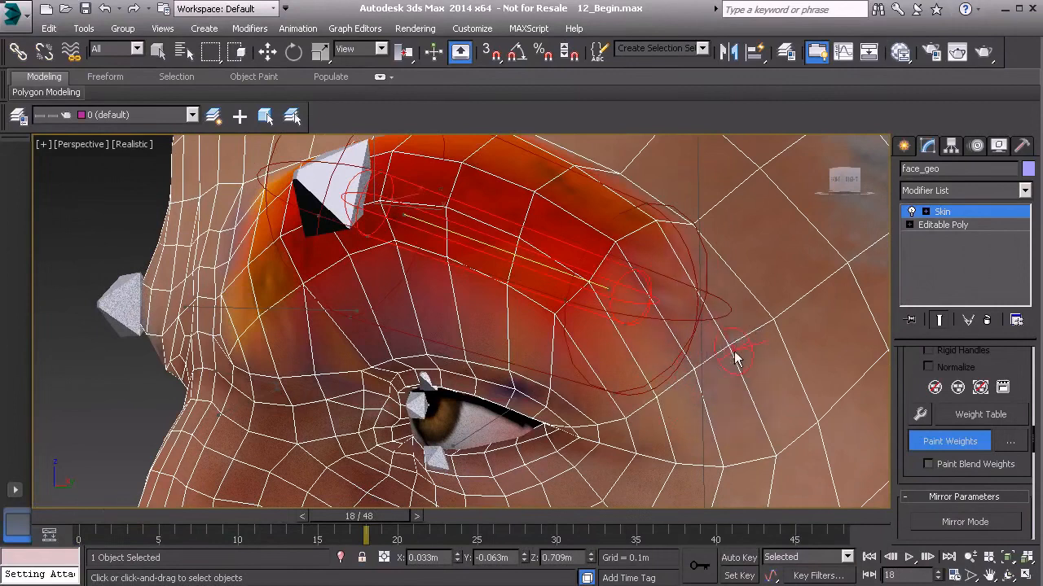
left_click_drag(634, 399, 628, 414)
left_click_drag(769, 319, 774, 309)
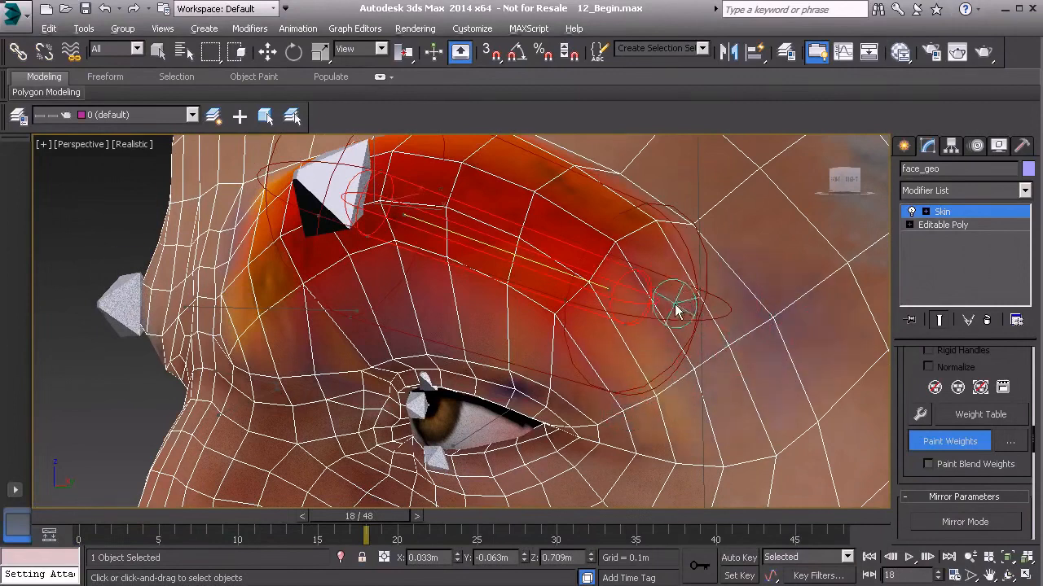
At frame 14, smooth the eyebrow bone's weights along the upper edge and outer end of the left brow
middle_click_drag(709, 314, 682, 344, "alt")
mouse_move(390, 516)
left_mouse_down()
mouse_move(220, 508)
mouse_move(330, 513)
left_mouse_up()
mouse_move(724, 282)
middle_mouse_down("alt")
mouse_move(717, 355)
mouse_move(686, 346)
middle_mouse_up("alt")
left_click_drag(686, 346, 686, 339)
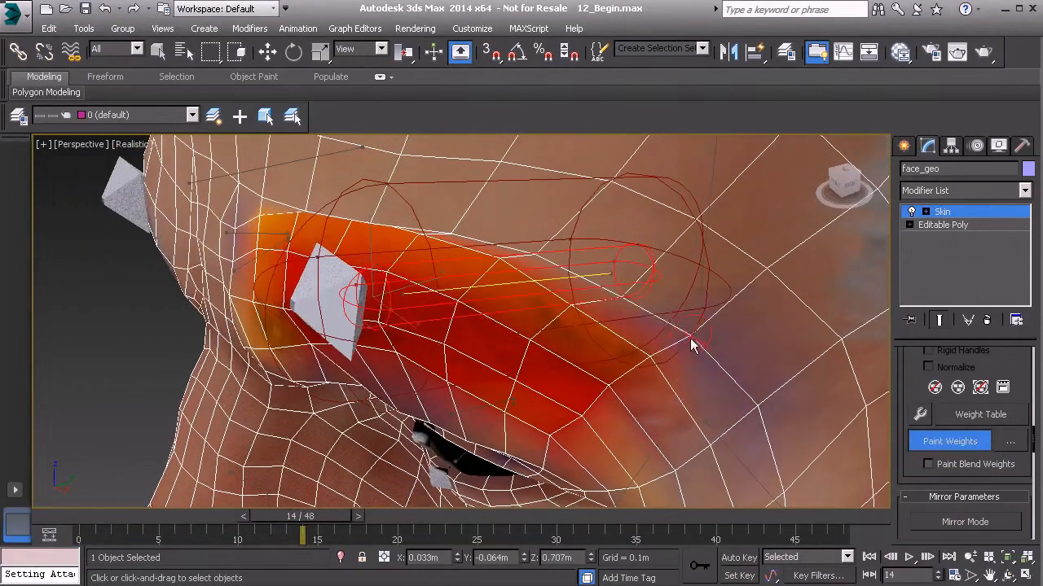
left_click_drag(614, 283, 621, 296)
left_click_drag(553, 258, 529, 246)
middle_click_drag(515, 244, 484, 242, "alt")
mouse_move(483, 242)
left_mouse_down()
mouse_move(460, 231)
mouse_move(474, 249)
left_mouse_up()
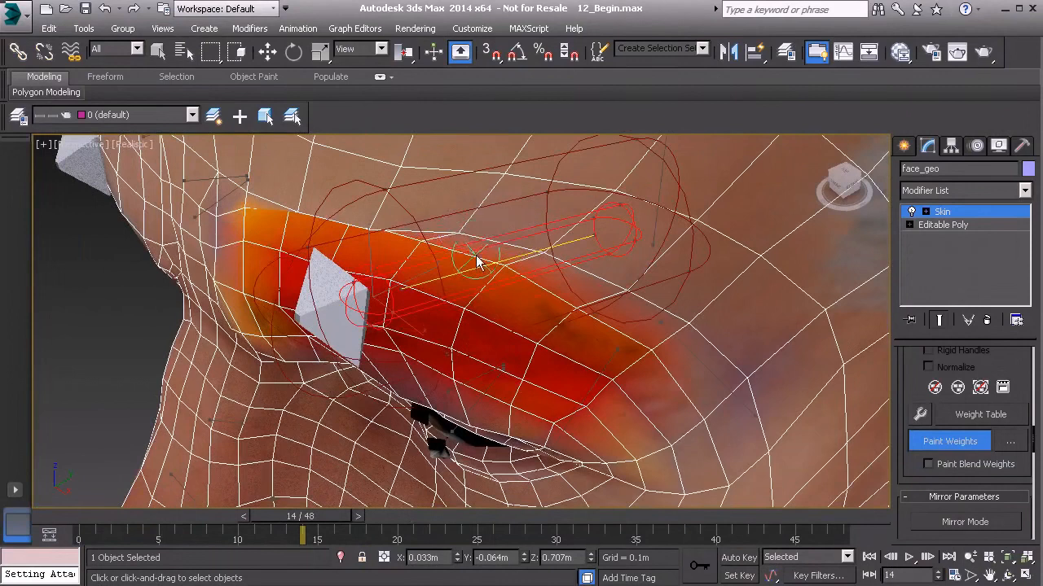
At frame 11, paint light eyebrow bone weights on the forehead just above the left brow's inner half
mouse_move(326, 519)
left_mouse_down()
mouse_move(240, 518)
mouse_move(281, 519)
left_mouse_up()
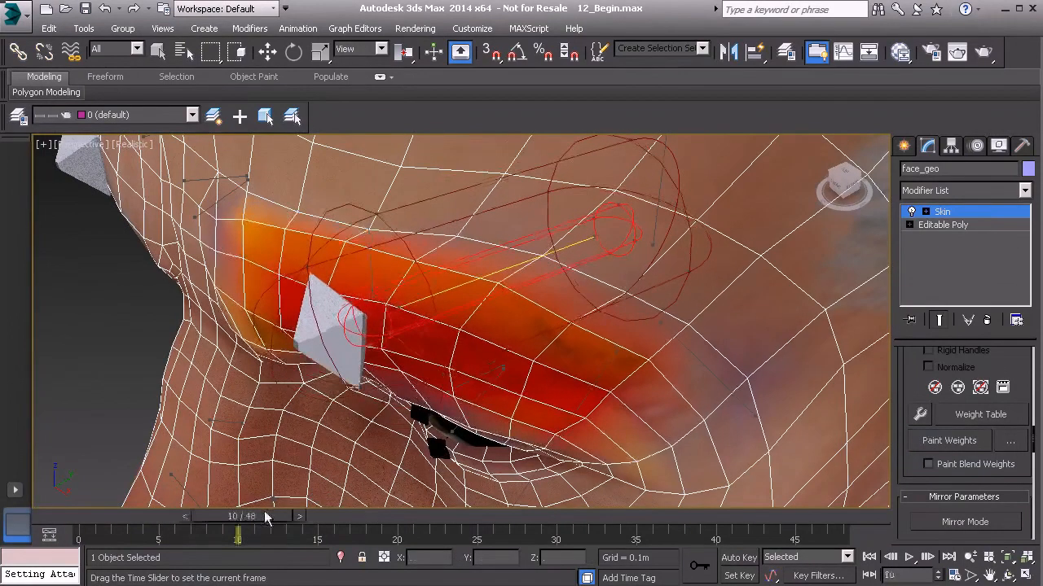
left_click_drag(350, 215, 379, 220)
left_click_drag(300, 195, 304, 210)
mouse_move(300, 254)
middle_mouse_down("alt")
mouse_move(356, 226)
mouse_move(290, 226)
mouse_move(360, 198)
middle_mouse_up("alt")
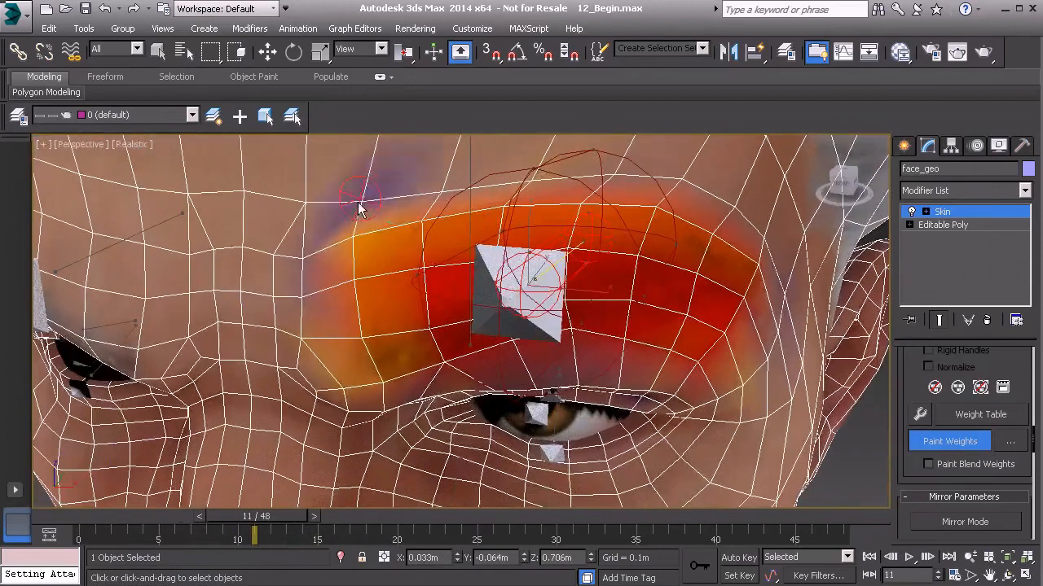
mouse_move(274, 518)
left_mouse_down()
mouse_move(119, 514)
mouse_move(426, 490)
mouse_move(195, 489)
mouse_move(286, 487)
left_mouse_up()
left_click_drag(458, 183, 439, 191)
Move to frame 18, turn off Paint Weights, and leave the Skin modifier's envelope editing
mouse_move(278, 519)
left_mouse_down()
mouse_move(220, 515)
mouse_move(421, 511)
mouse_move(166, 516)
mouse_move(385, 516)
left_mouse_up()
left_click(948, 441)
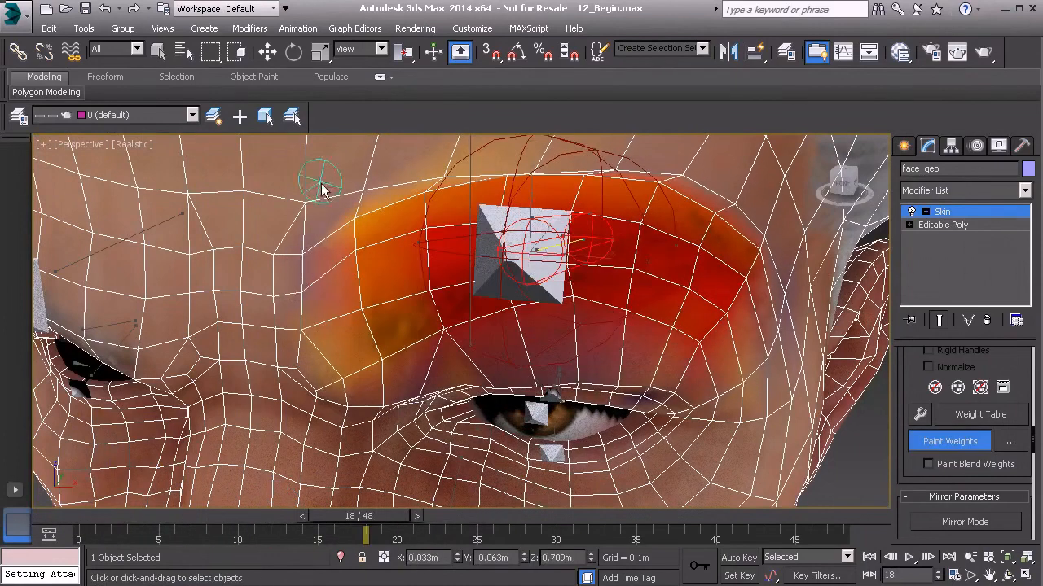
scroll(399, 355, "down", 5)
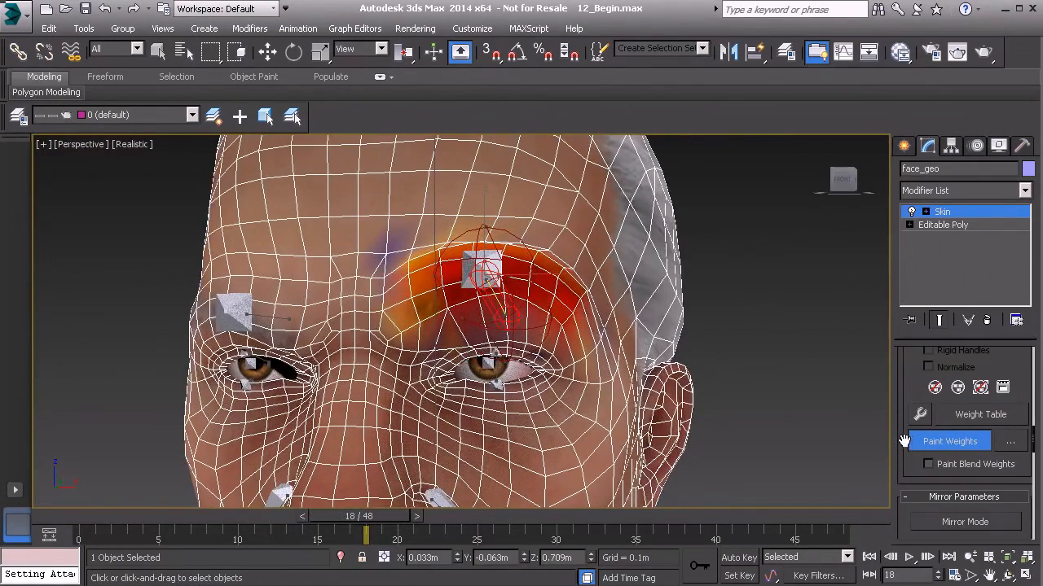
left_click(940, 440)
middle_click_drag(646, 375, 561, 381, "alt")
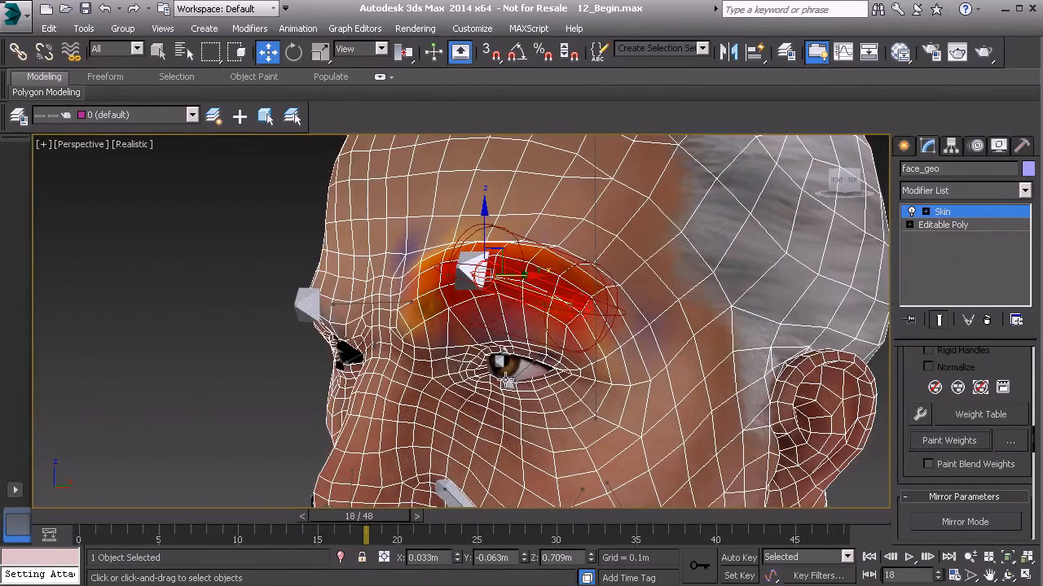
mouse_move(475, 323)
middle_mouse_down("alt")
mouse_move(530, 316)
mouse_move(488, 323)
middle_mouse_up("alt")
left_click(981, 215)
scroll(489, 323, "up", 3)
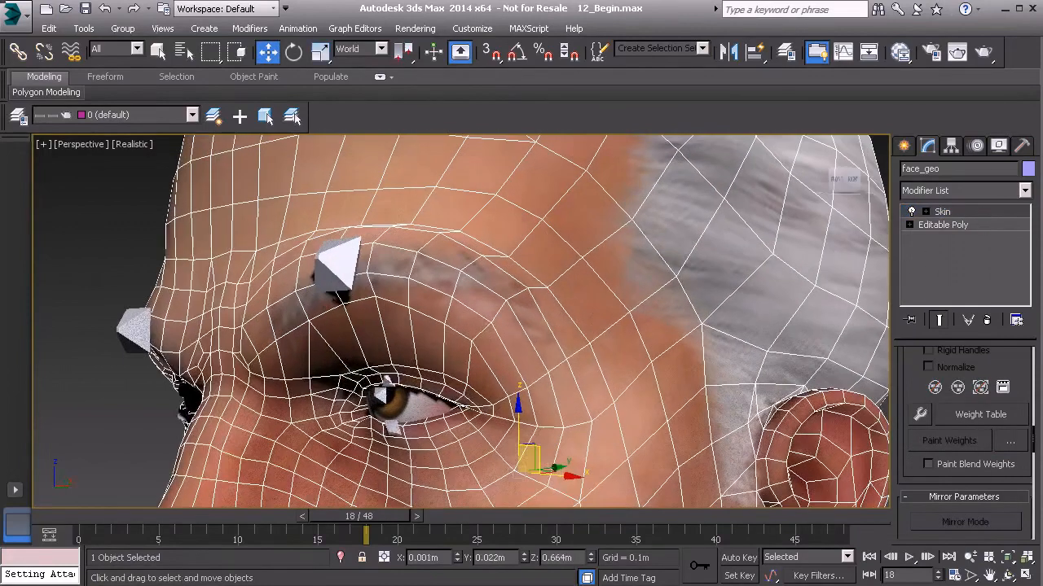
mouse_move(413, 345)
middle_mouse_down("alt")
mouse_move(378, 342)
mouse_move(400, 338)
middle_mouse_up("alt")
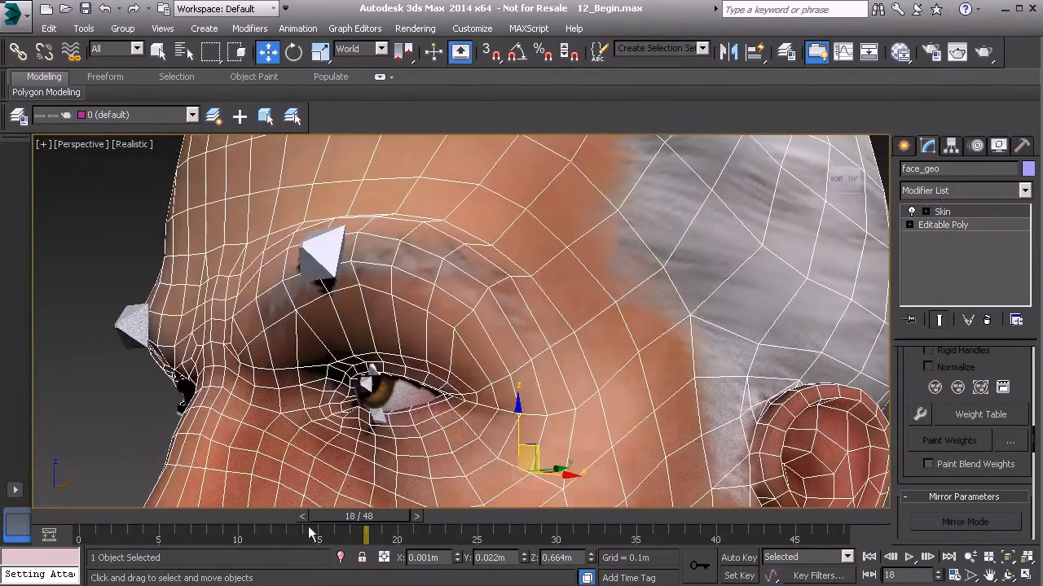
Select the left eyebrow bone Bn_L_Brow01, activate Rotate, and turn on Set Key mode
key("F3")
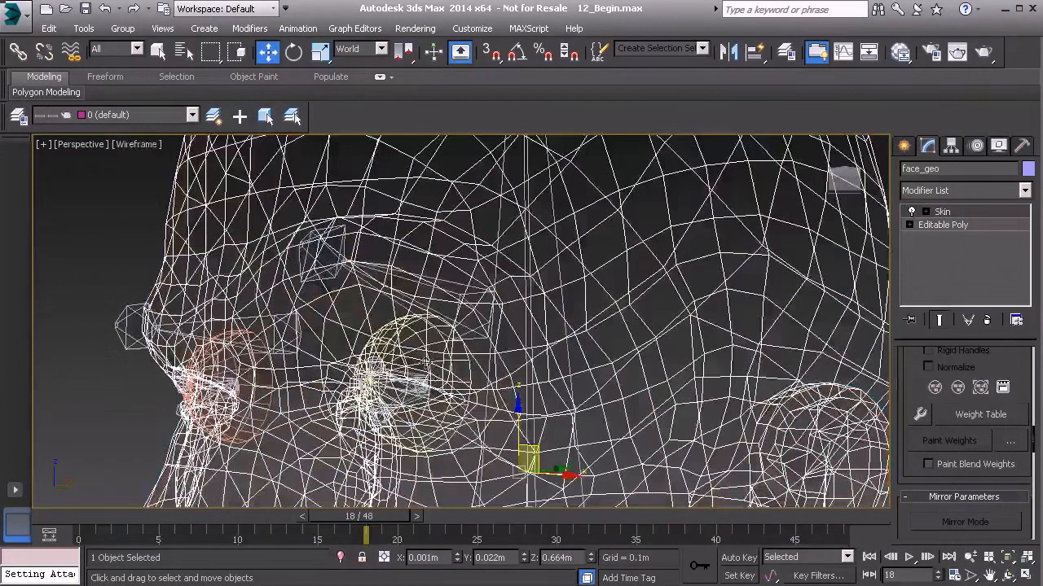
left_click(452, 280)
mouse_move(417, 306)
middle_mouse_down("alt")
mouse_move(508, 363)
mouse_move(481, 371)
middle_mouse_up("alt")
key("F3")
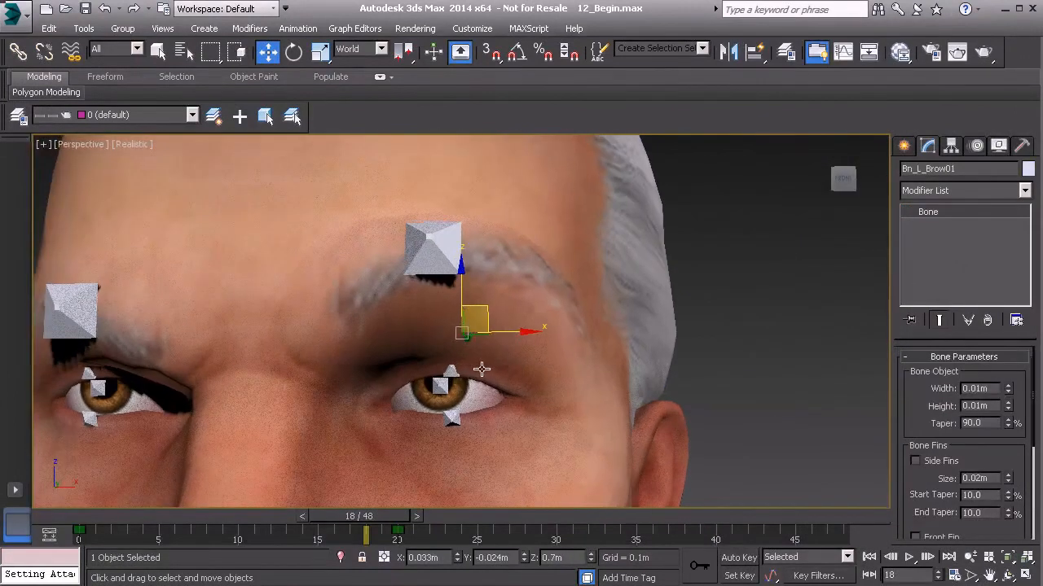
key("e")
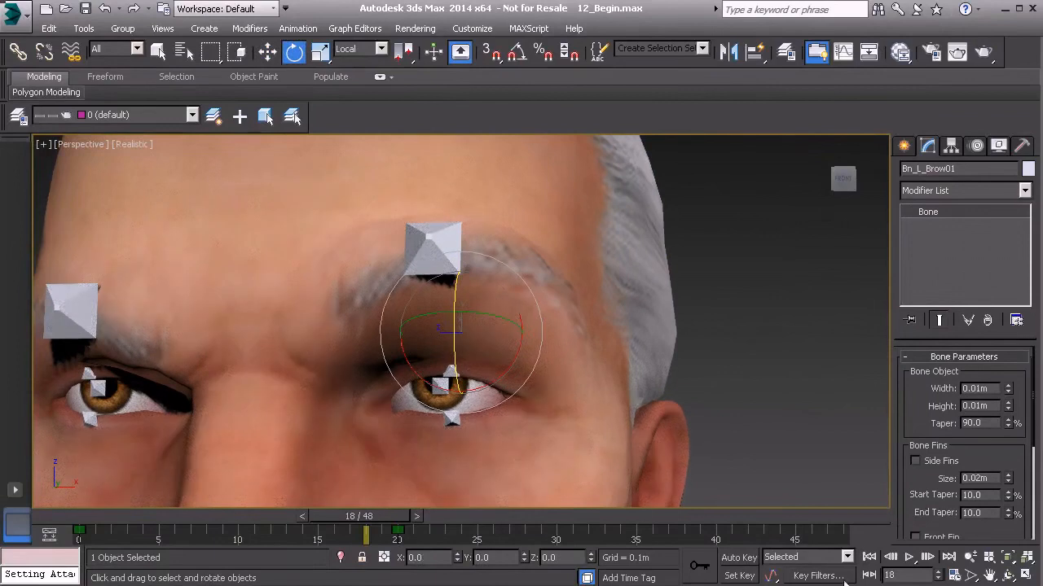
left_click(742, 576)
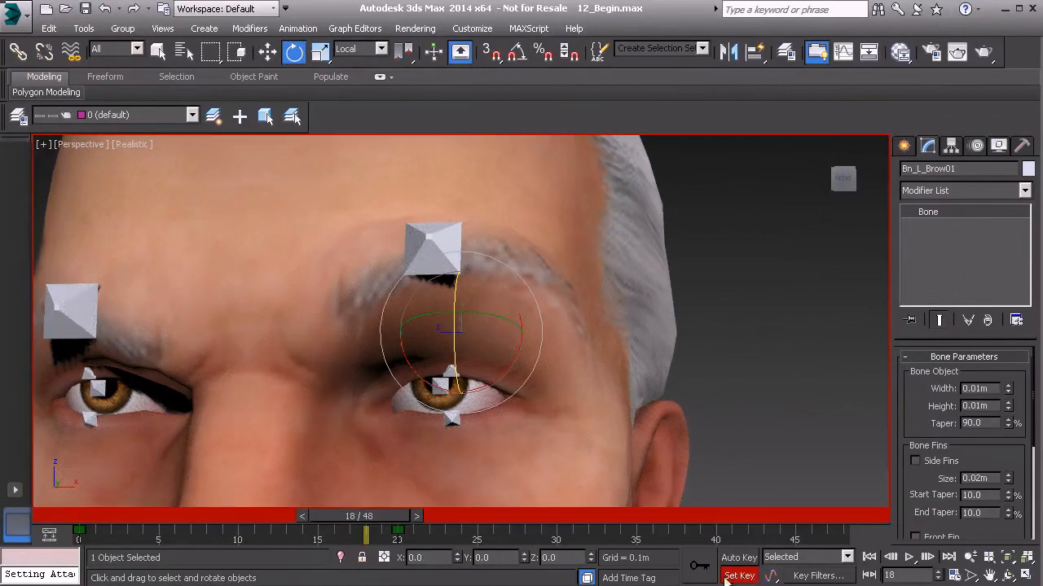
Rotate the left eyebrow bone in several directions at frames 18 and 17 to test the brow's deformation
mouse_move(492, 354)
left_mouse_down()
mouse_move(488, 371)
mouse_move(500, 361)
left_mouse_up()
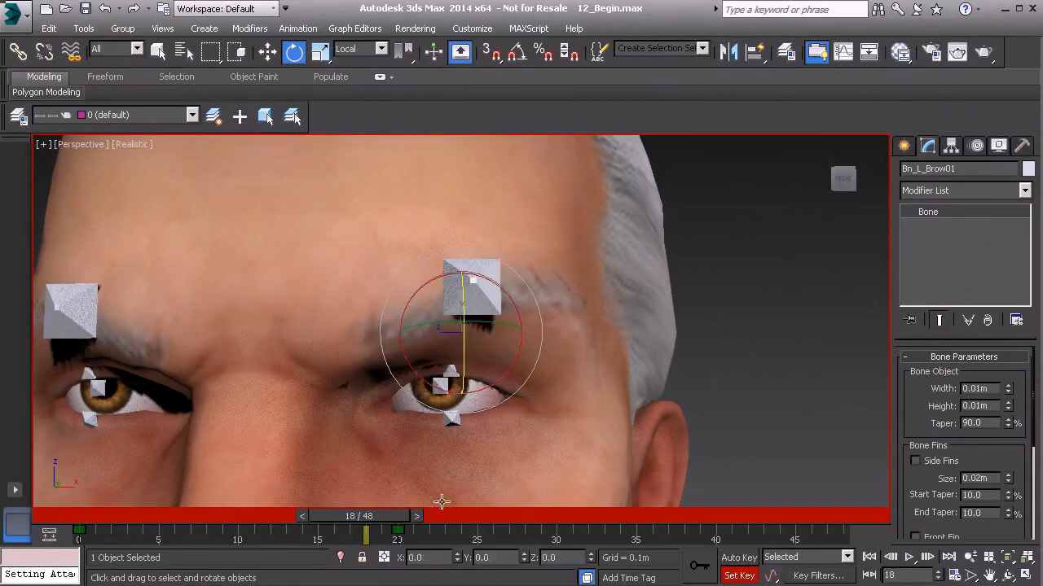
mouse_move(370, 522)
left_mouse_down()
mouse_move(360, 521)
mouse_move(399, 521)
mouse_move(326, 522)
mouse_move(362, 519)
left_mouse_up()
key("e")
left_click_drag(442, 326, 409, 356)
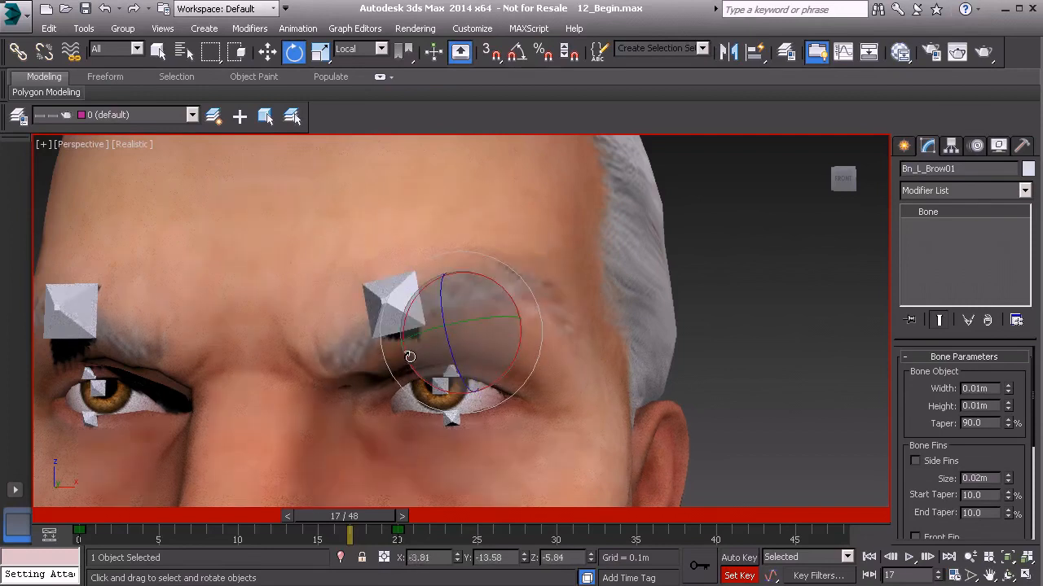
middle_click_drag(453, 392, 440, 373, "alt")
left_click_drag(501, 369, 483, 357)
mouse_move(363, 357)
middle_mouse_down("alt")
mouse_move(400, 372)
mouse_move(374, 374)
middle_mouse_up("alt")
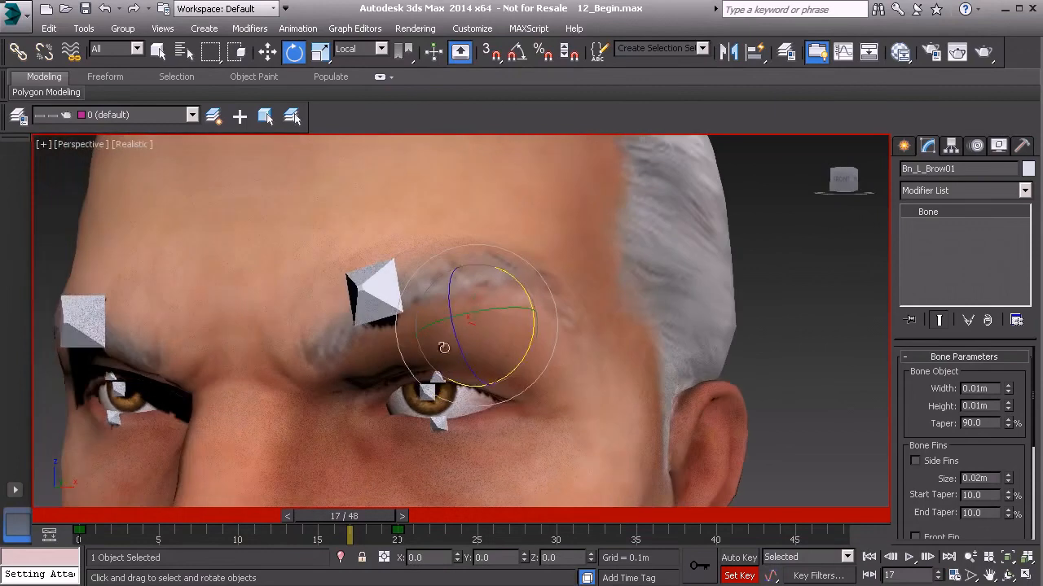
middle_click_drag(499, 247, 543, 285, "alt")
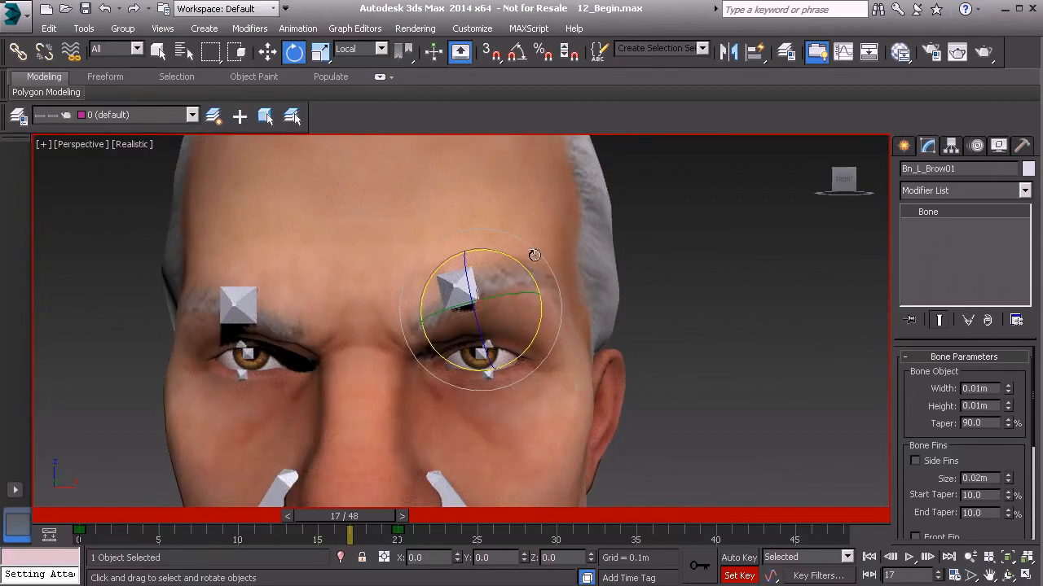
middle_click_drag(529, 392, 478, 454, "alt")
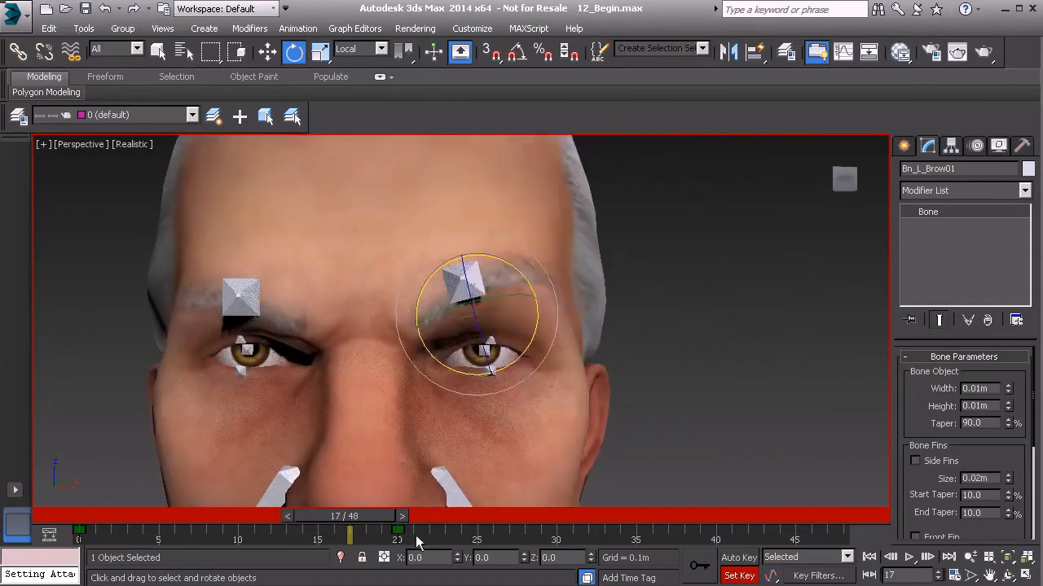
Return to frame 0 and delete the left eyebrow bone's animation
left_click_drag(355, 528, 85, 534)
key("e")
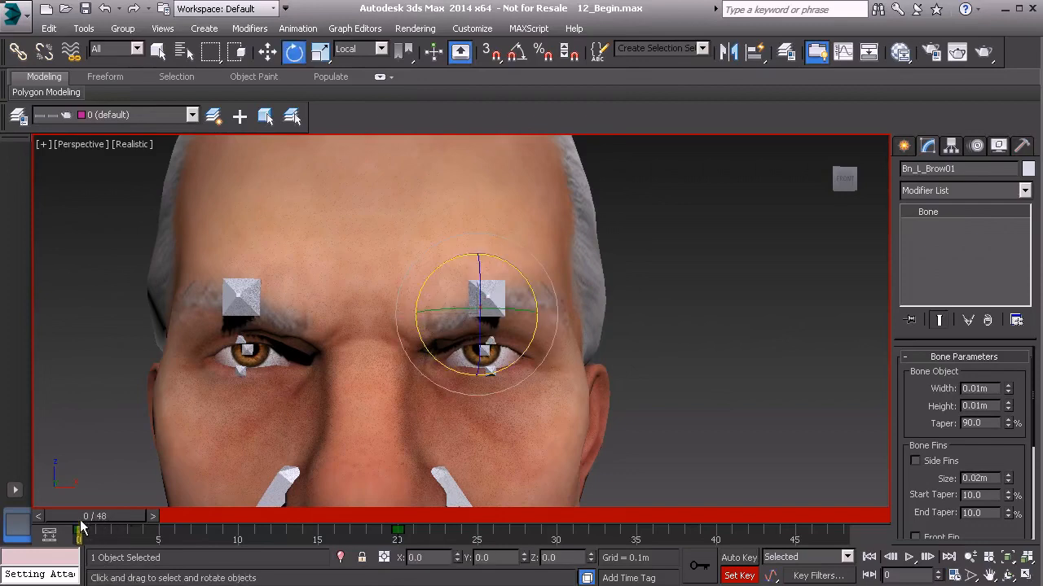
right_click(703, 336, "alt")
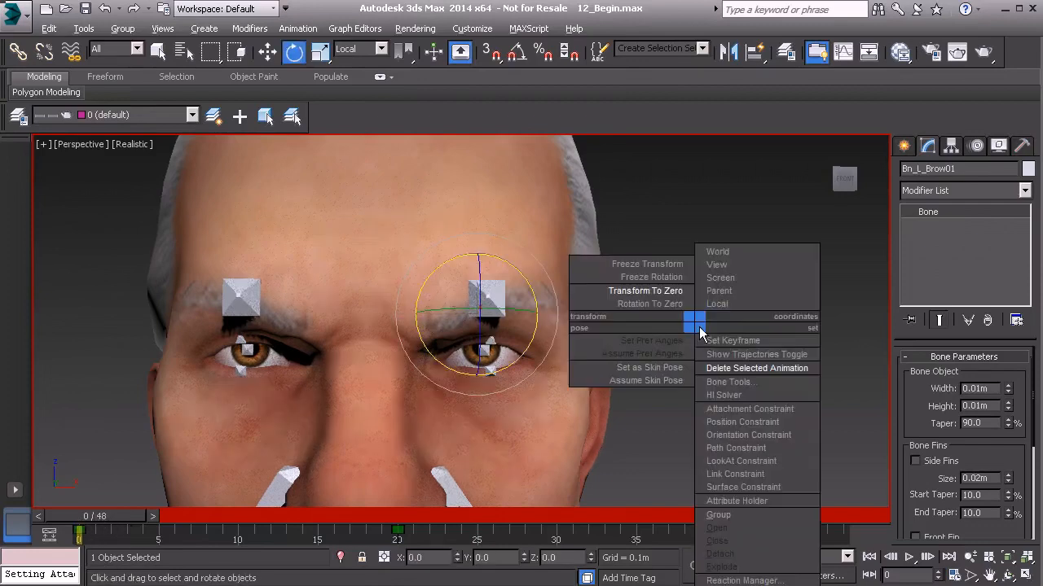
left_click(737, 371)
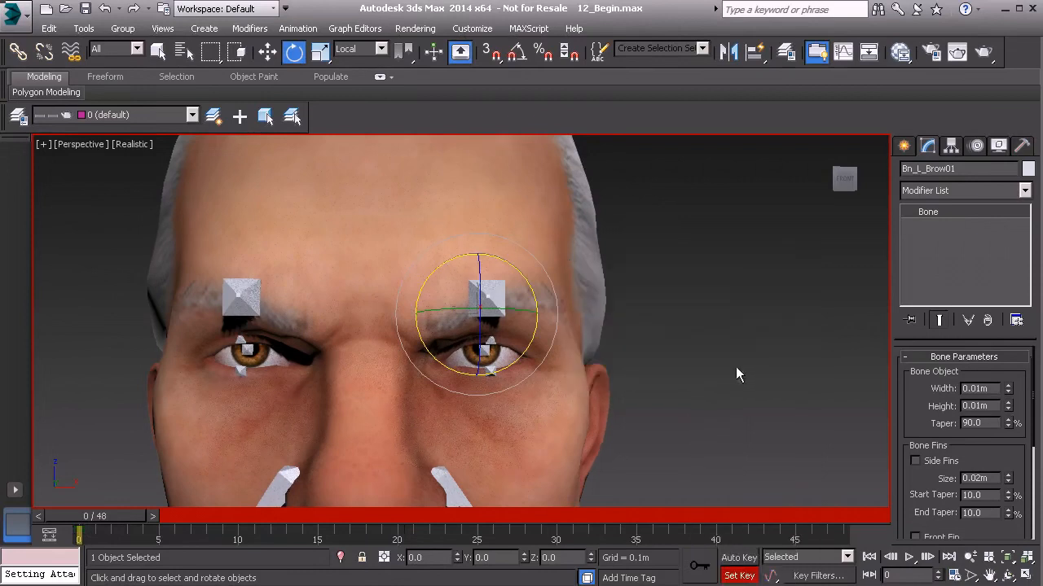
mouse_move(100, 528)
left_mouse_down()
mouse_move(530, 518)
mouse_move(94, 539)
left_mouse_up()
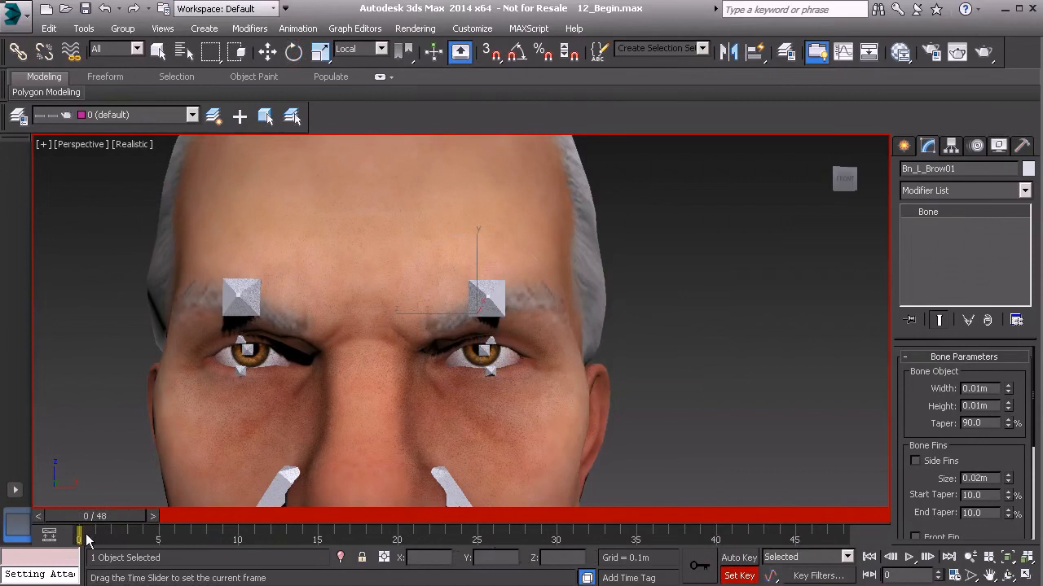
In the face mesh's Skin modifier, mirror the blue left-side vertex weights onto the green right side across the X plane
key("e")
left_click(513, 173)
scroll(498, 277, "down", 5)
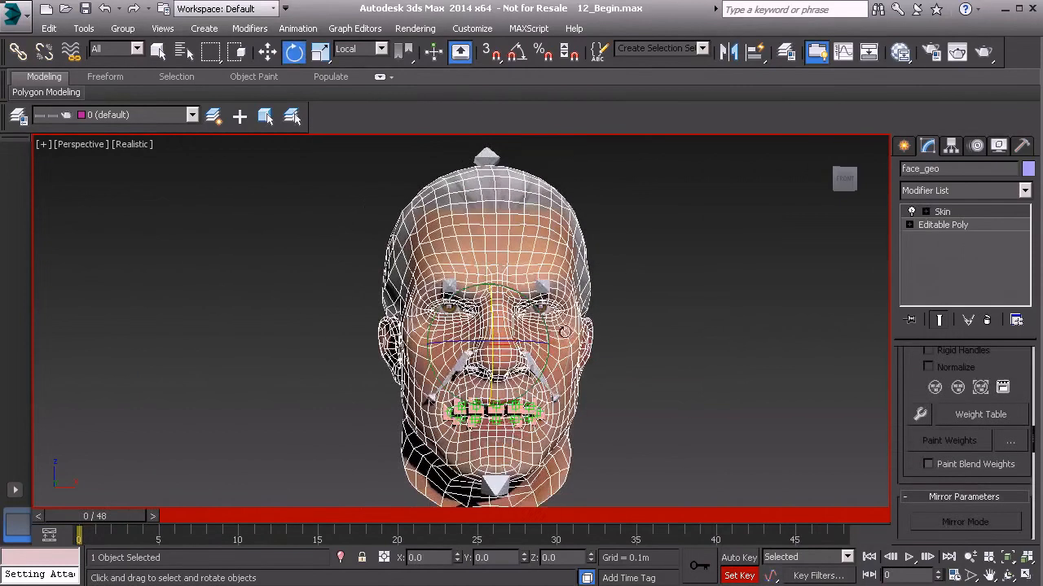
scroll(482, 321, "down", 2)
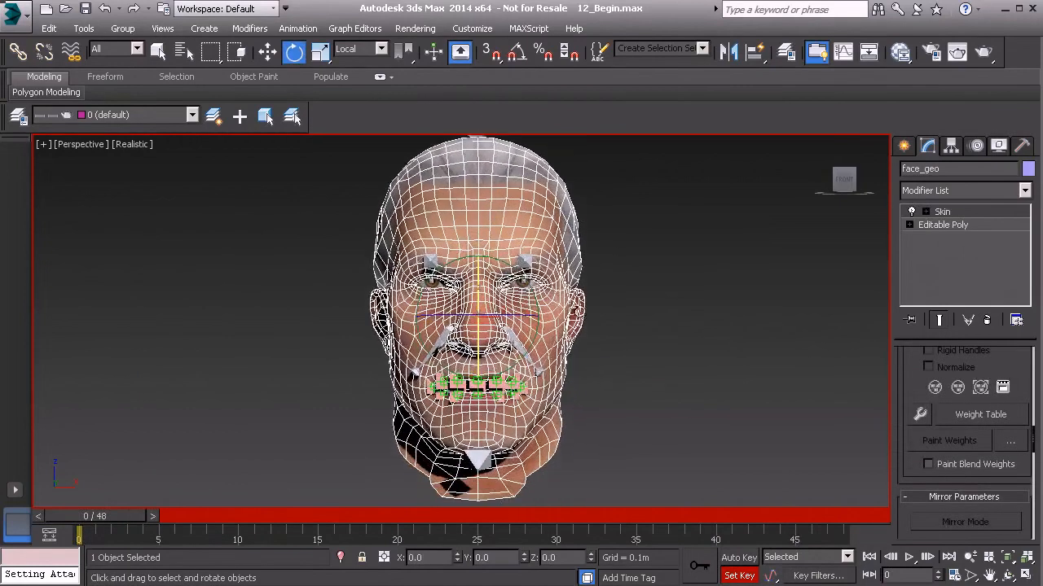
left_click(945, 212)
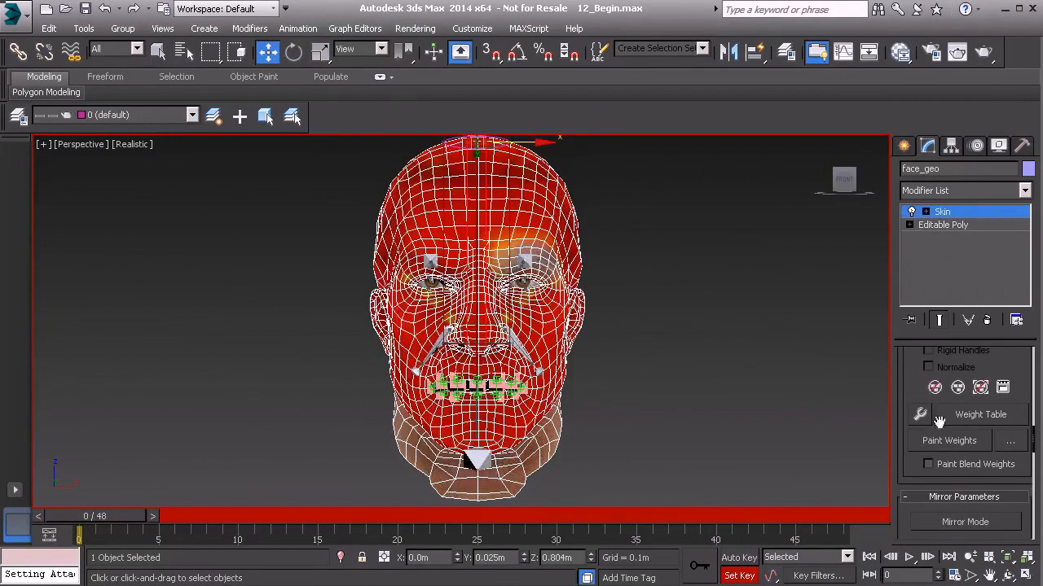
left_click_drag(905, 475, 906, 360)
left_click(968, 407)
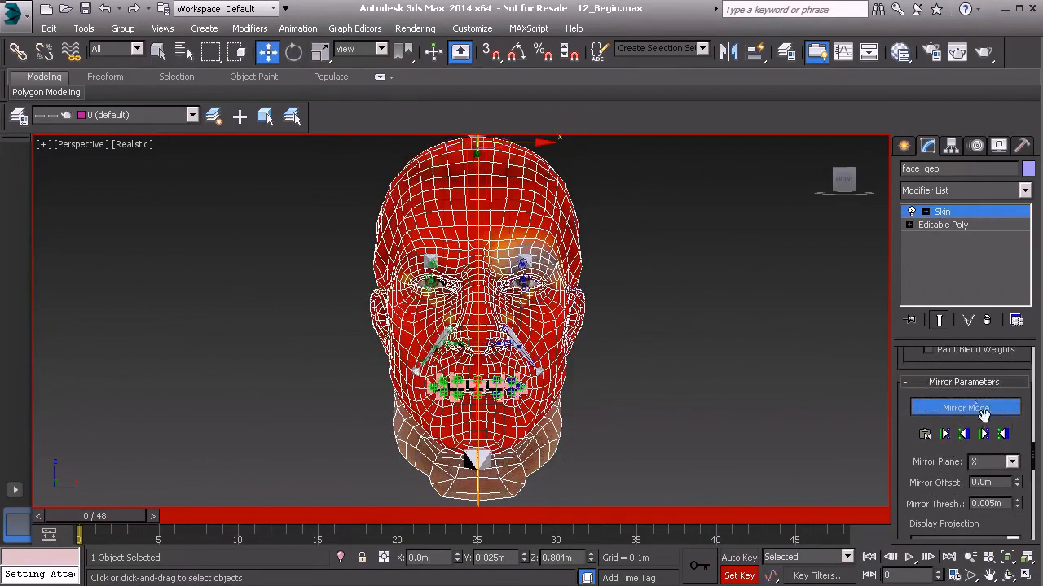
left_click(1007, 437)
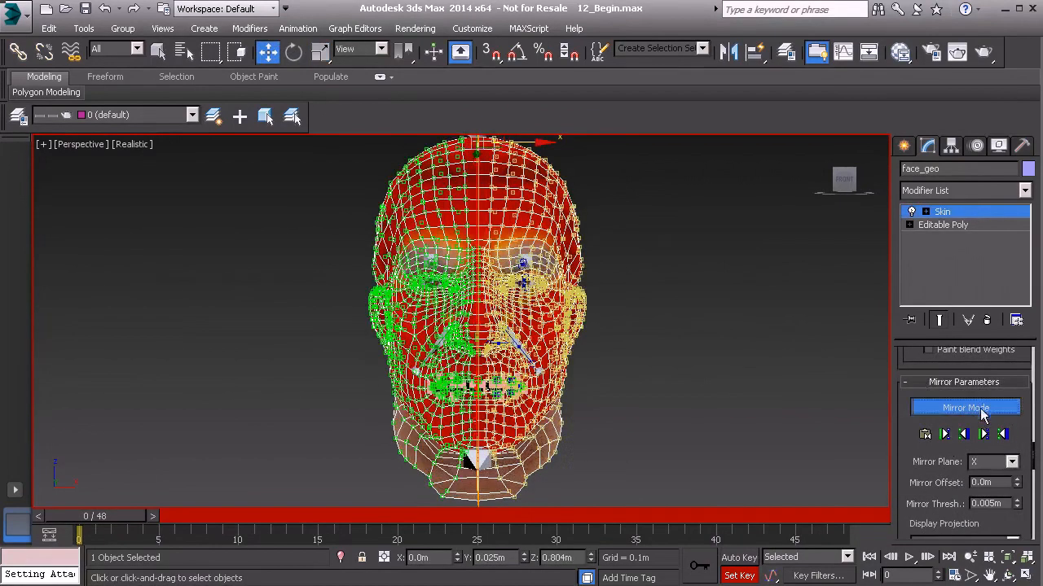
left_click(981, 414)
Select the right eyebrow bone Bn_R_Brow01 and rotate it to test the mirrored brow weights
middle_click_drag(725, 323, 706, 442)
scroll(546, 411, "up", 5)
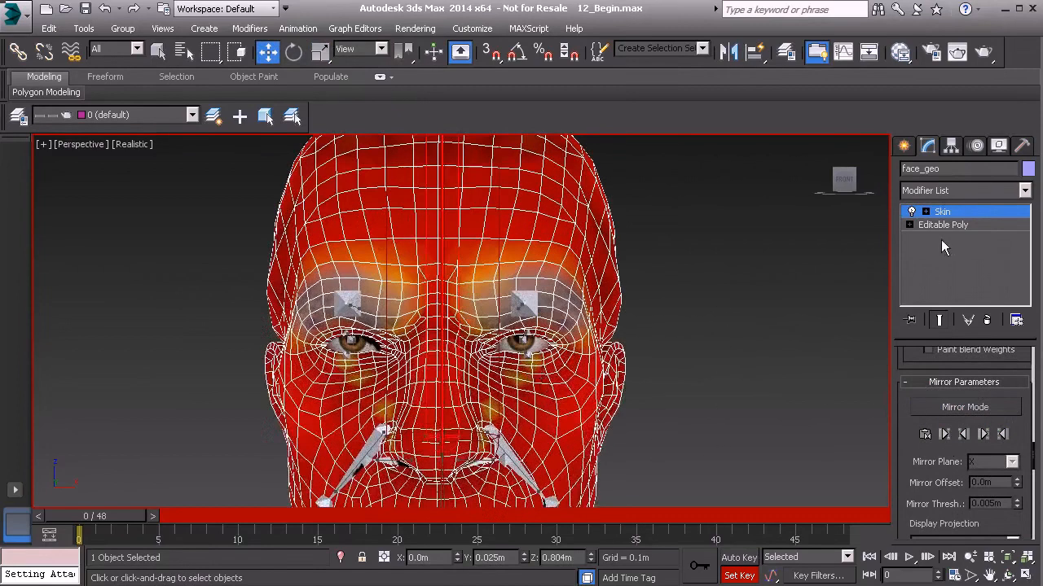
left_click(963, 214)
middle_click_drag(457, 284, 488, 287)
scroll(519, 281, "up", 3)
key("F3")
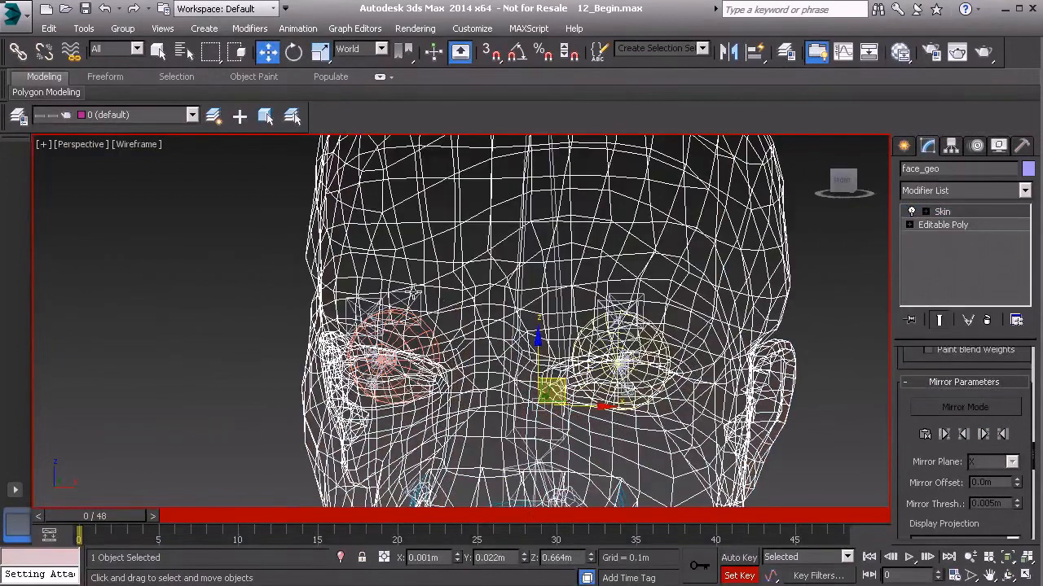
left_click(411, 297)
key("F3")
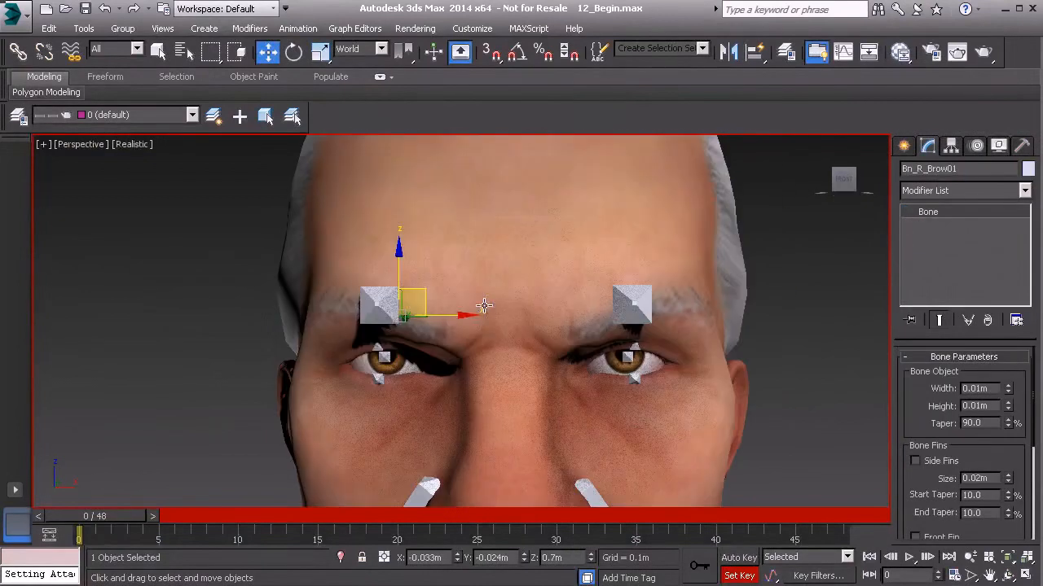
key("e")
mouse_move(416, 326)
left_mouse_down()
mouse_move(421, 332)
mouse_move(416, 325)
left_mouse_up()
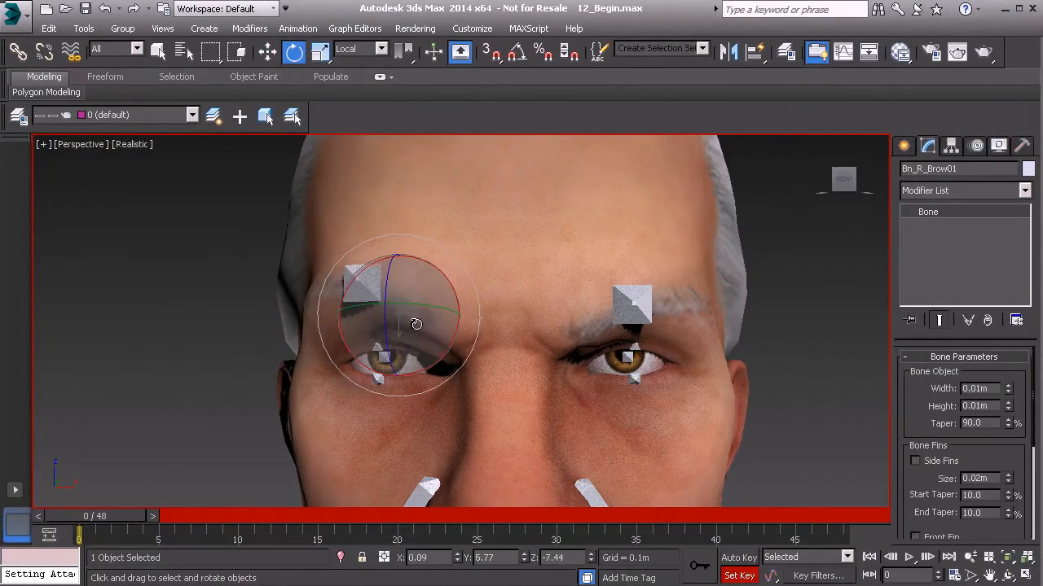
Open the layer manager and toggle the Hidden layer's visibility off and on to inspect the objects around the mouth
scroll(526, 294, "down", 5)
middle_click_drag(599, 378, 557, 295)
scroll(545, 355, "up", 2)
scroll(392, 327, "up", 2)
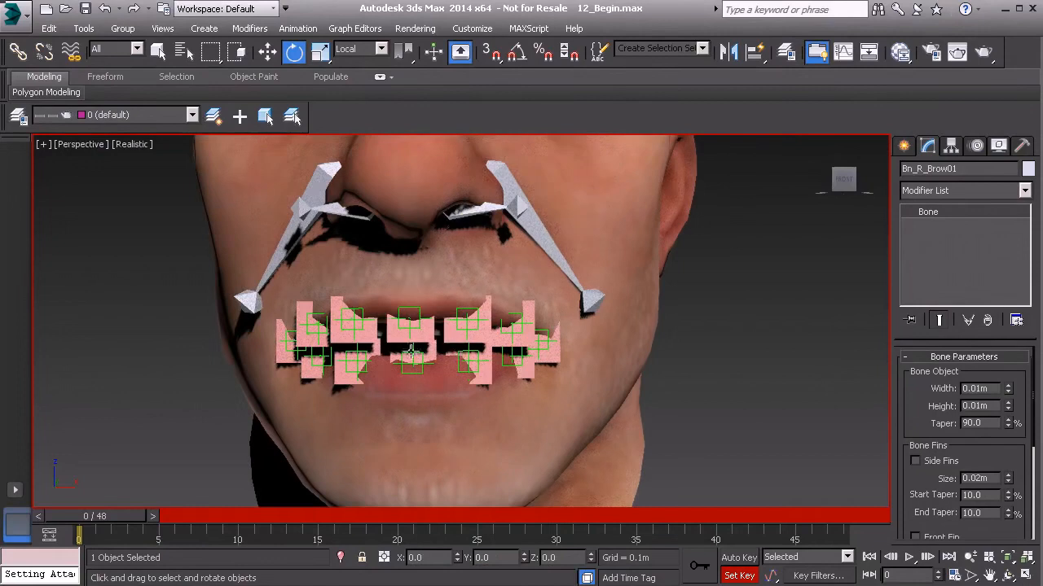
middle_click_drag(449, 347, 495, 365)
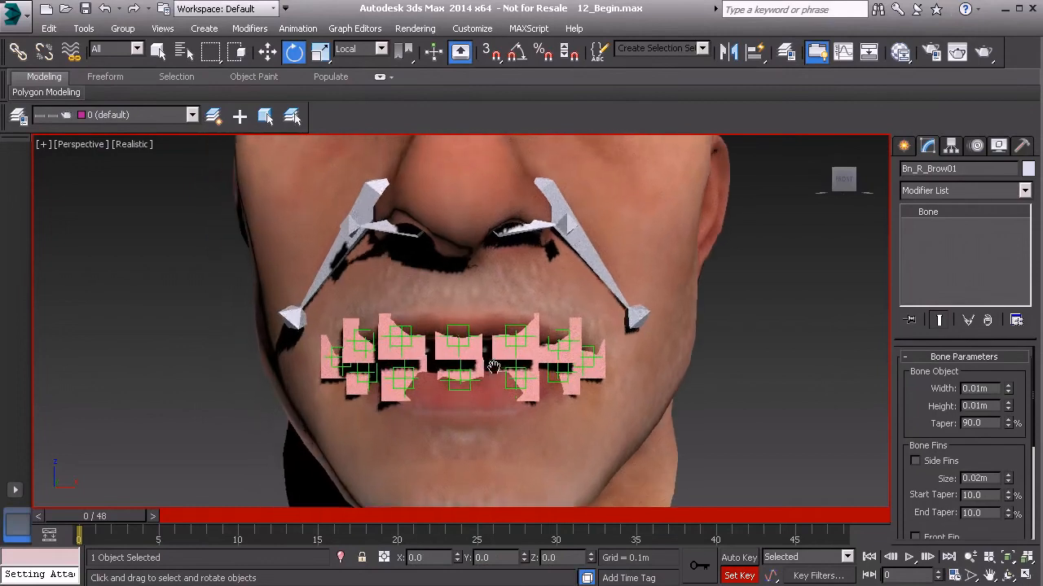
left_click(18, 117)
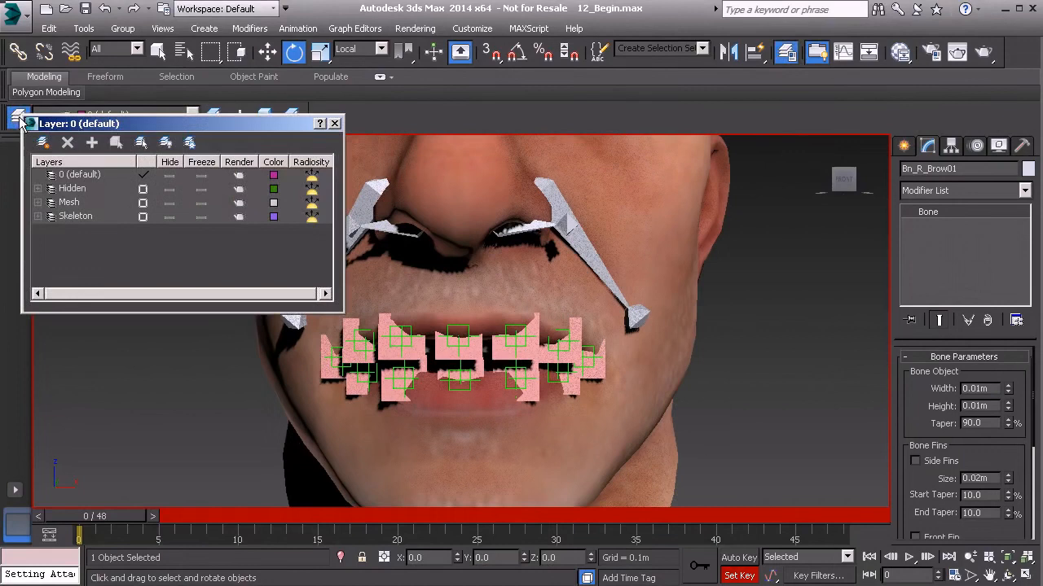
left_click(169, 190)
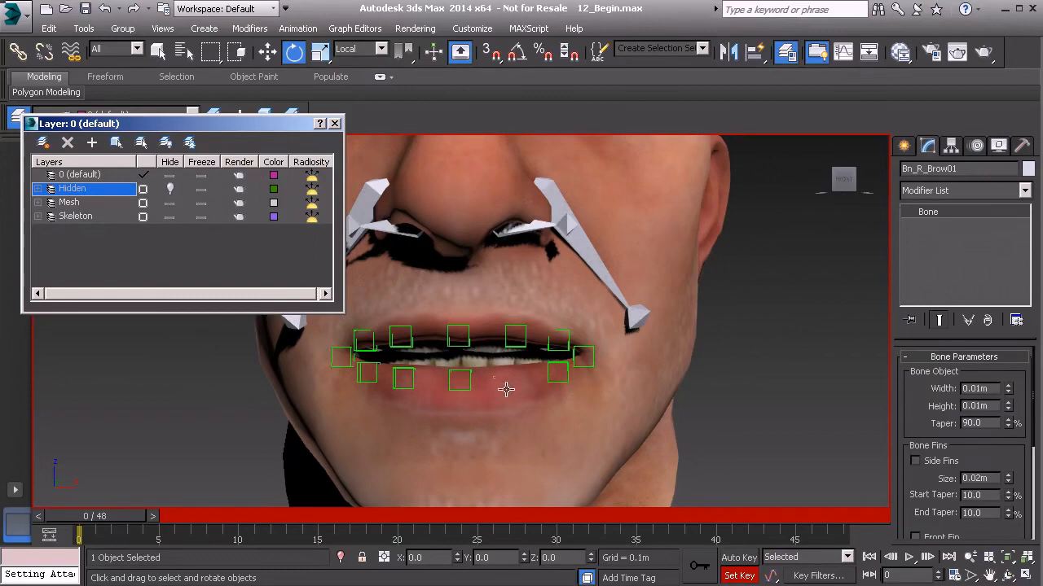
left_click(171, 189)
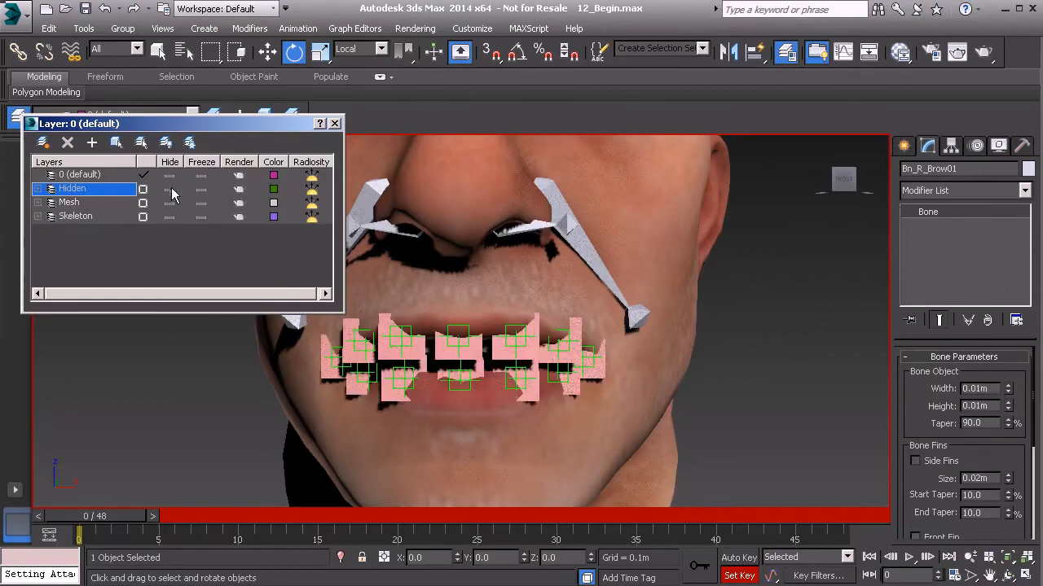
Select the left lower-lip point helper Bn_L_LowerLip_A01 and hide the Hidden layer
left_click(523, 369)
left_click(525, 388)
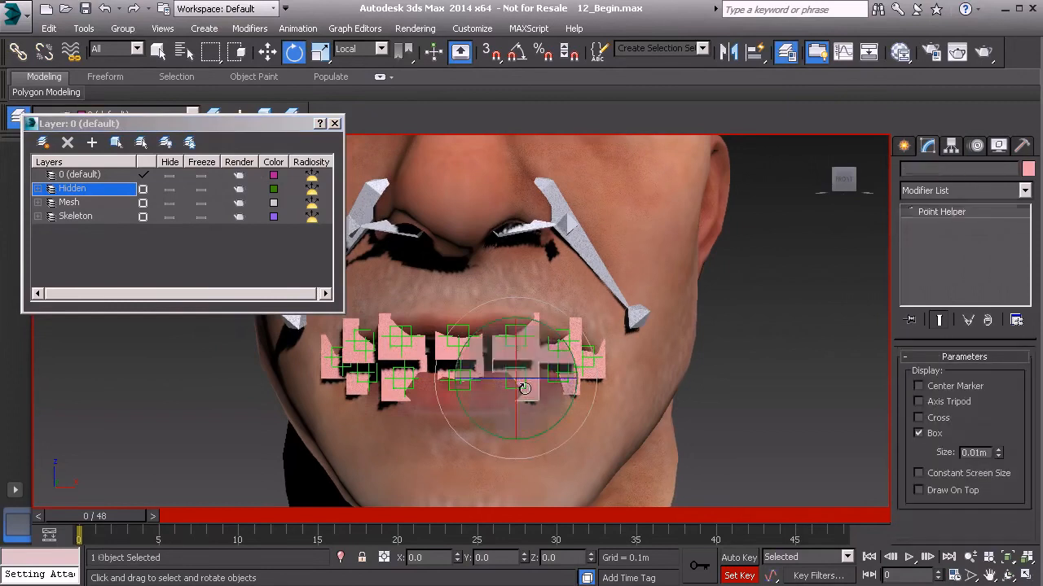
scroll(543, 407, "up", 2)
scroll(541, 412, "up", 1)
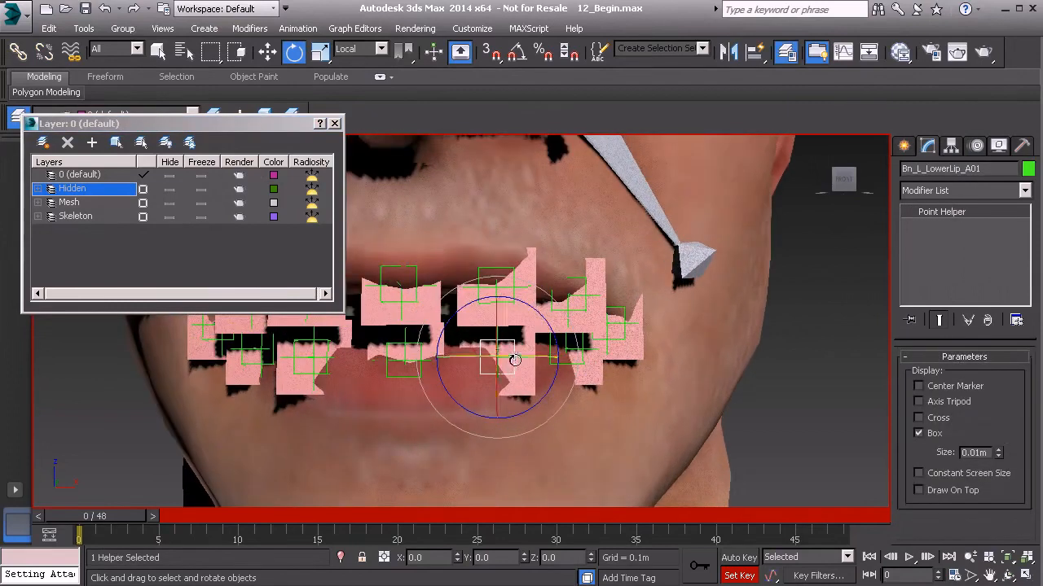
left_click(77, 216)
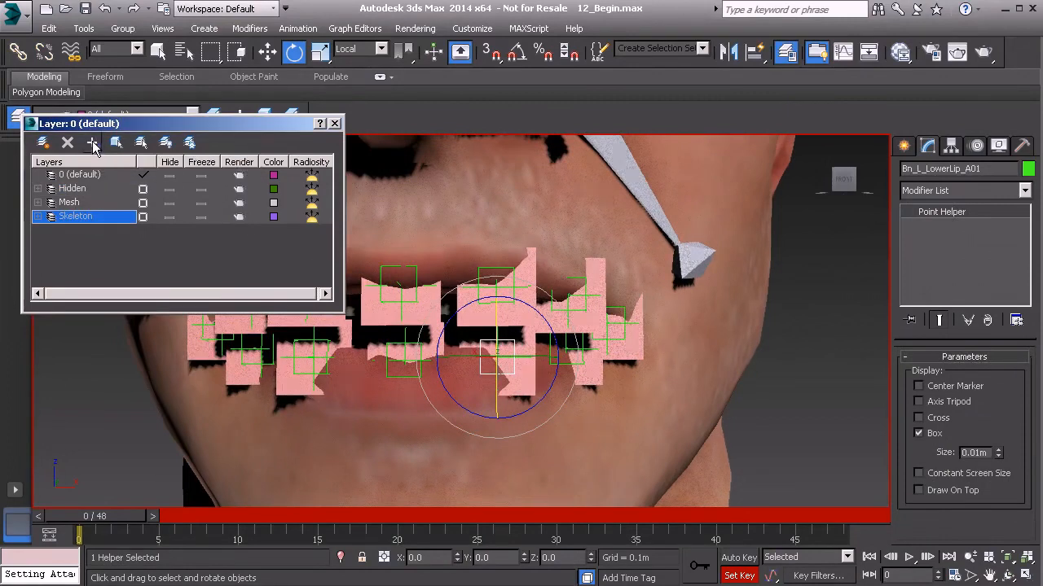
left_click(168, 189)
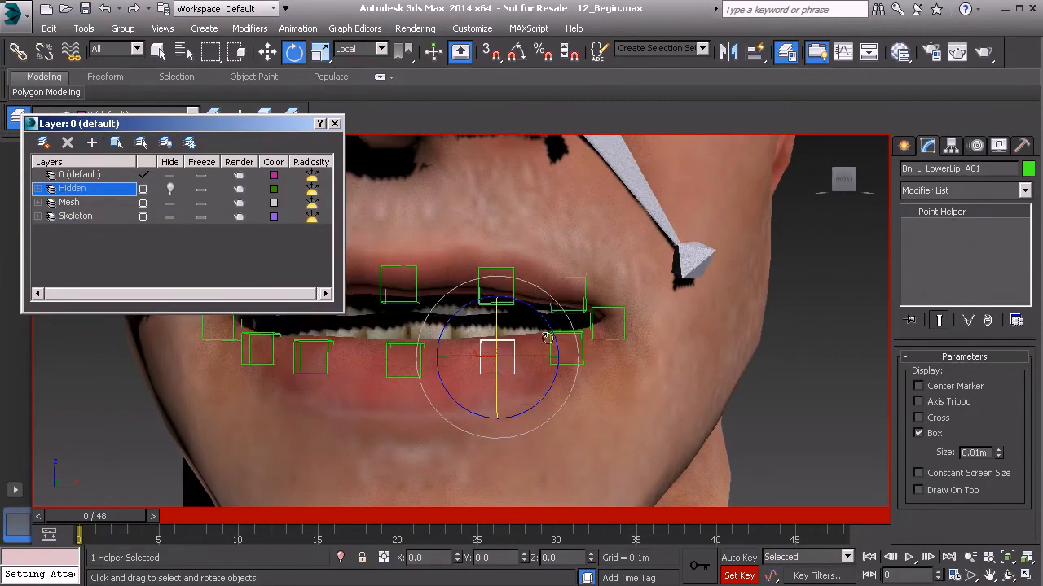
Select the face mesh face_geo and turn off Set Key mode
scroll(553, 343, "down", 3)
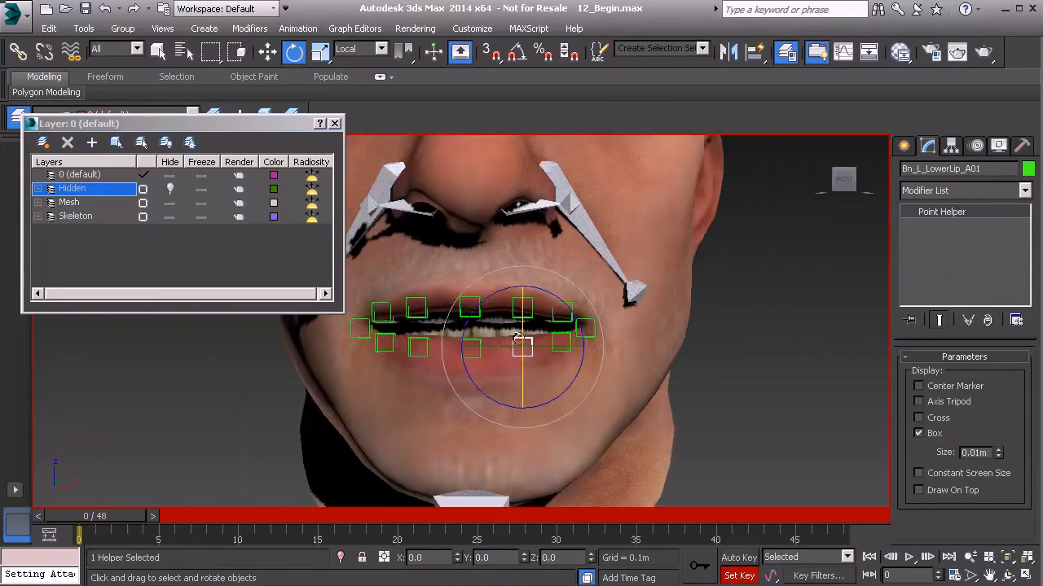
left_click(746, 379)
middle_click_drag(622, 355, 660, 391)
scroll(562, 391, "up", 1)
left_click(540, 326)
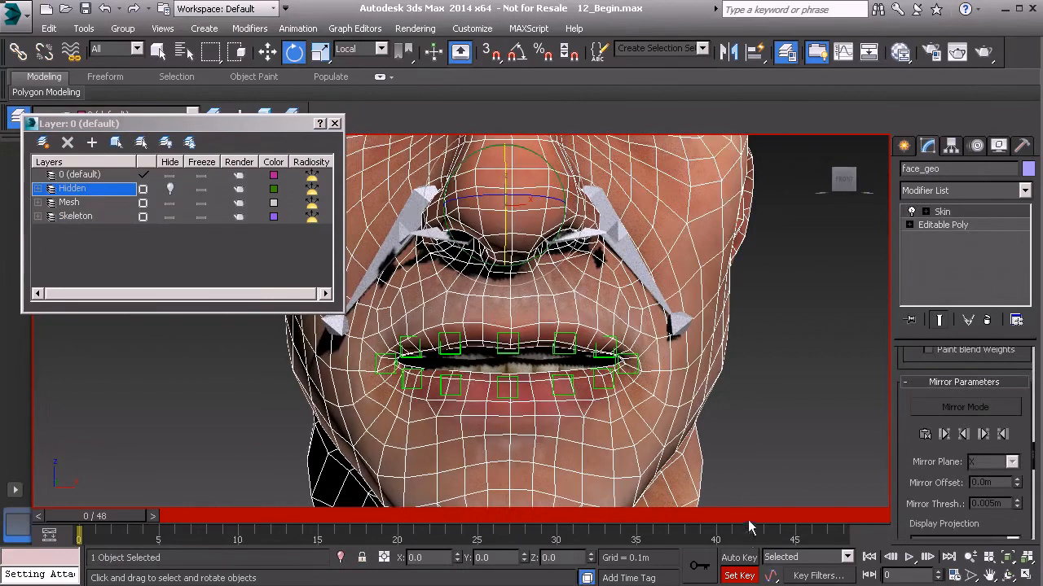
left_click(742, 576)
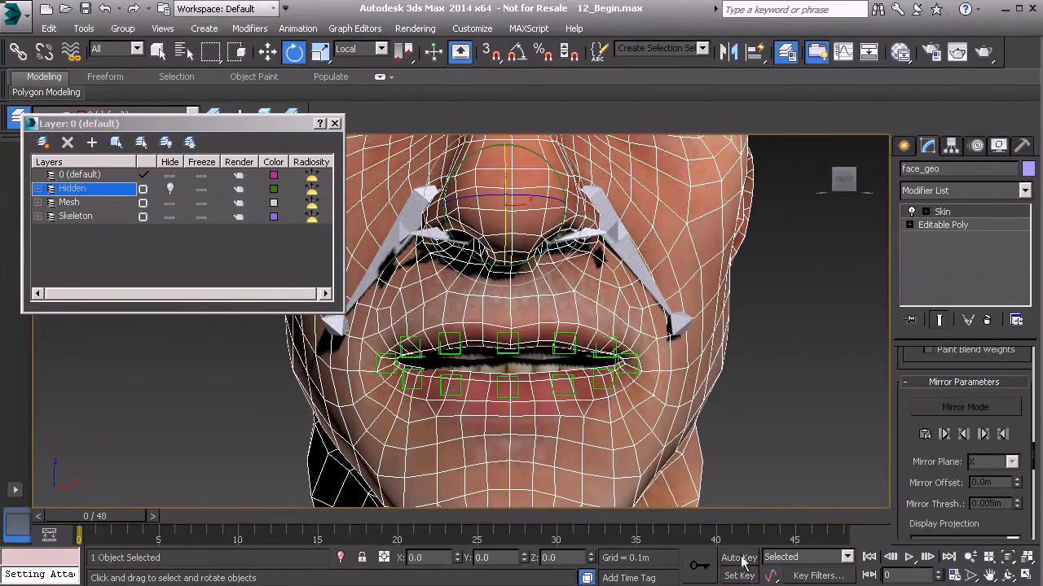
Enter envelope editing in the face mesh's Skin modifier and select the middle upper-lip bone's envelope
scroll(536, 375, "up", 3)
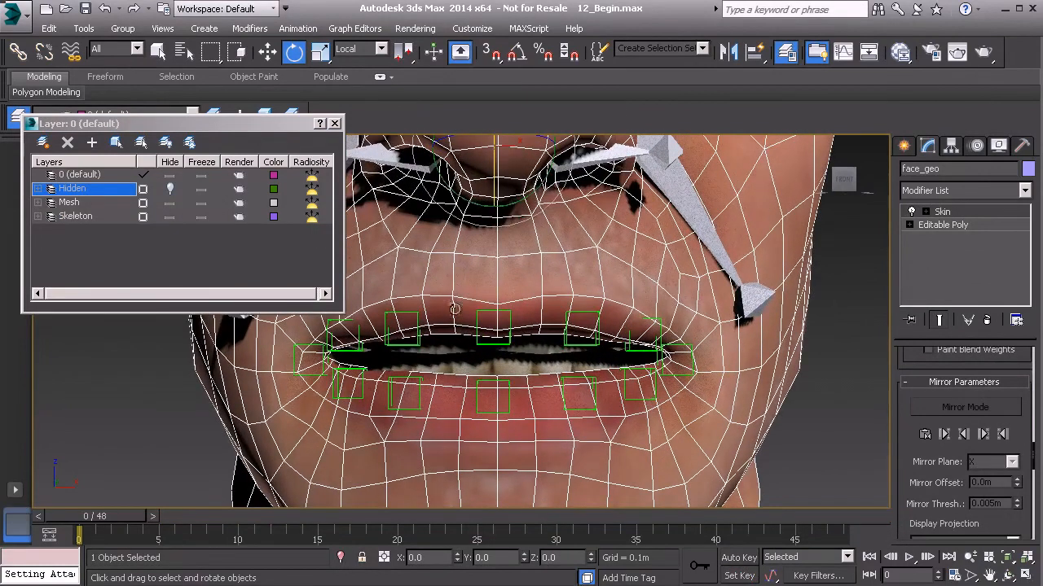
left_click(977, 210)
scroll(625, 352, "up", 1)
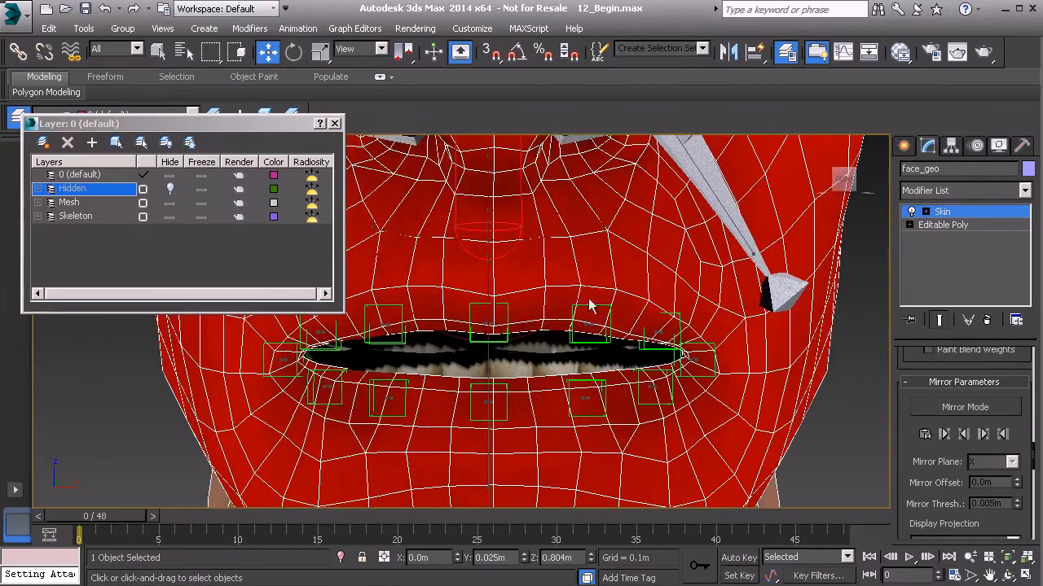
left_click(489, 329)
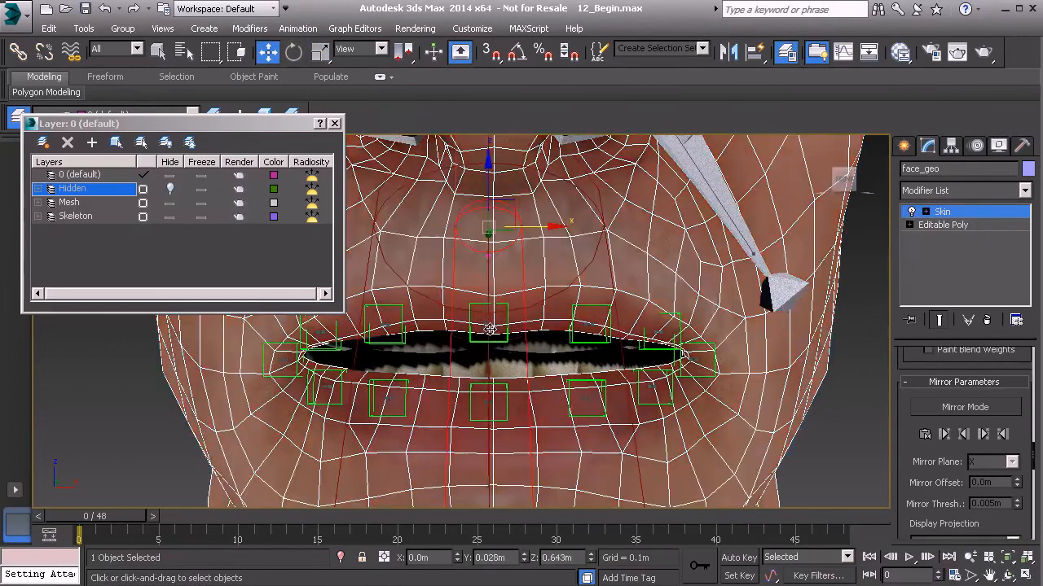
Set the radius of the middle upper-lip envelope's two outer cross sections to 0 m
middle_click_drag(533, 347, 351, 354, "alt")
scroll(525, 314, "down", 5)
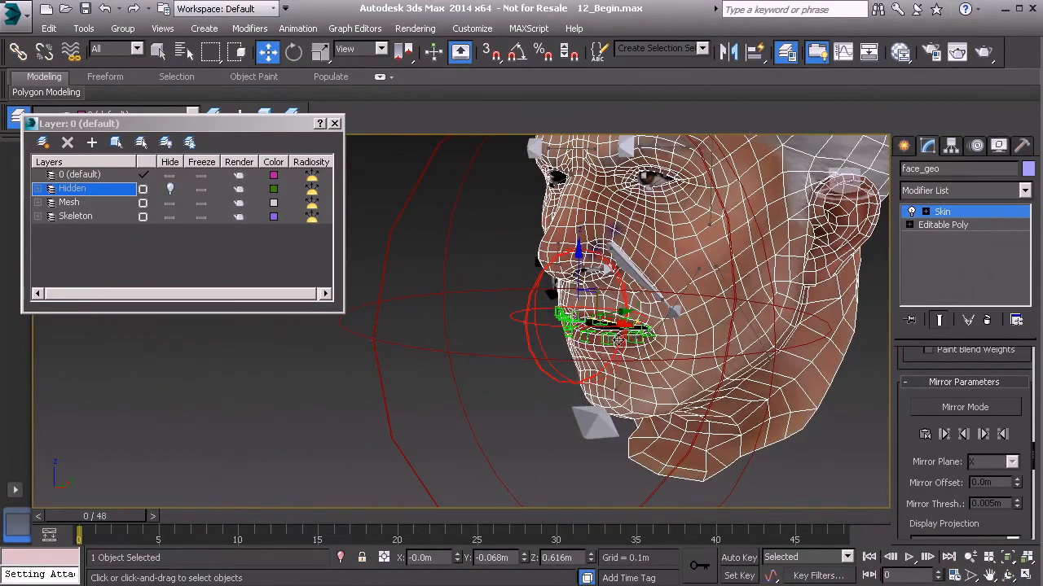
left_click(370, 335)
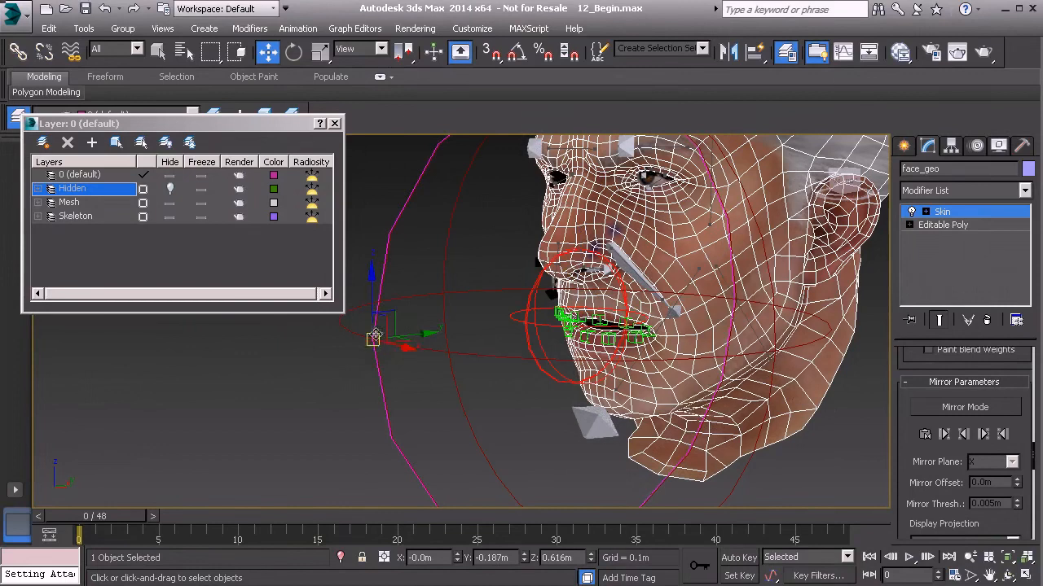
scroll(907, 428, "up", 10)
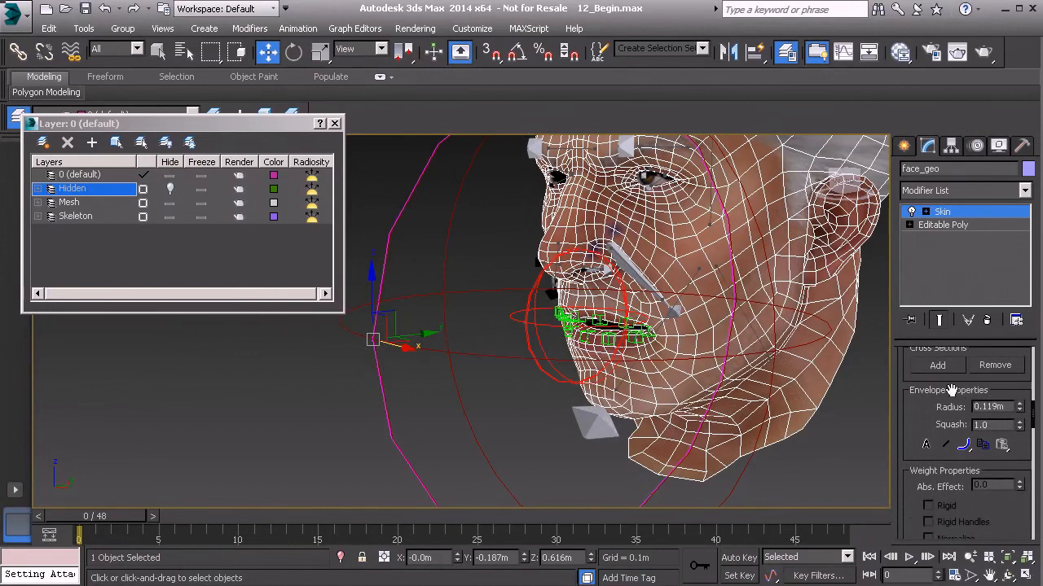
right_click(1021, 410)
left_click_drag(361, 314, 407, 380)
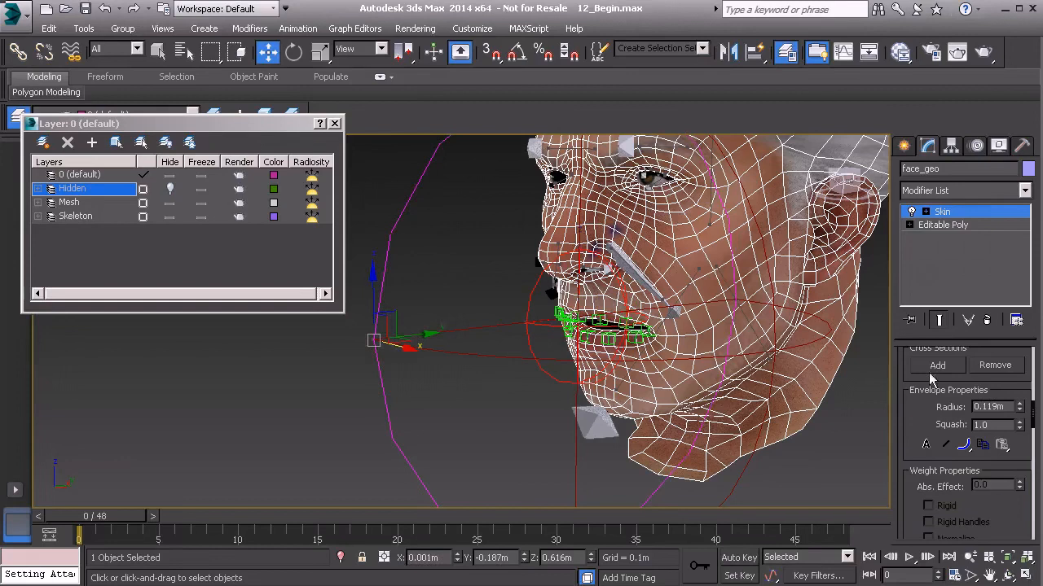
right_click(1021, 410)
middle_click_drag(618, 376, 658, 380, "alt")
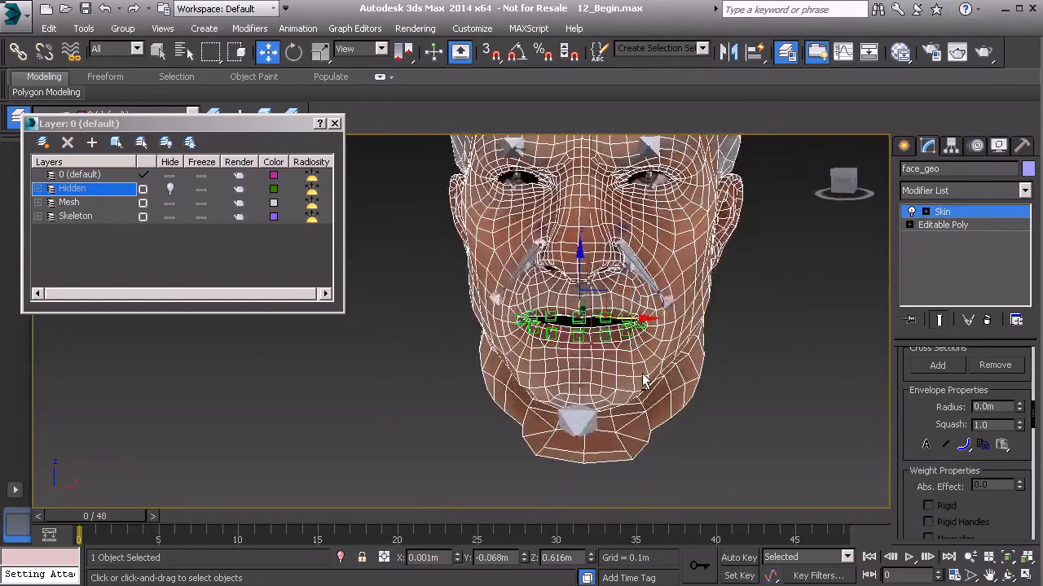
Activate Paint Weights for the middle upper-lip bone and set the brush's maximum strength to 1.0
scroll(645, 366, "up", 3)
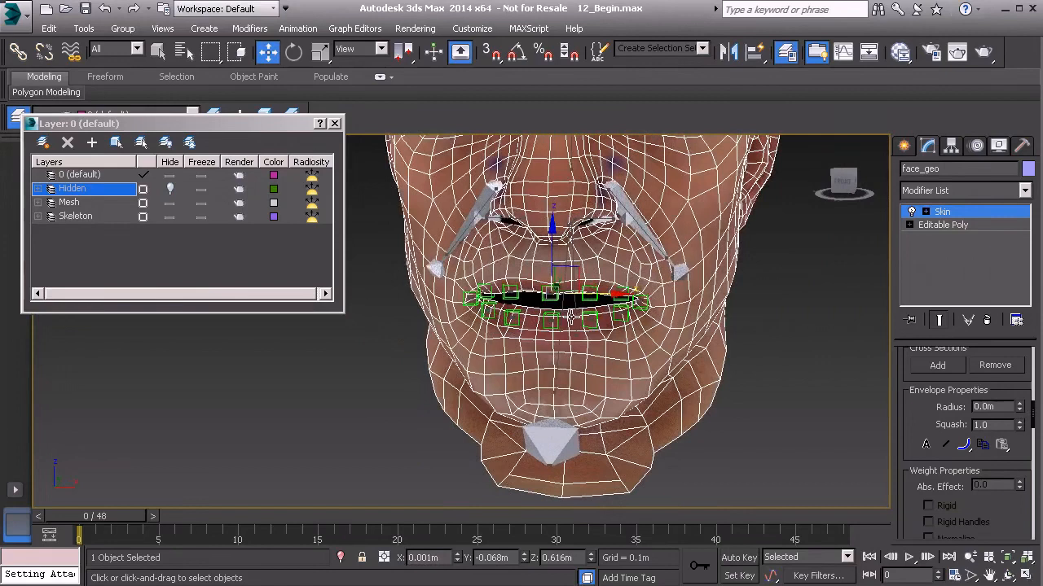
scroll(585, 349, "up", 6)
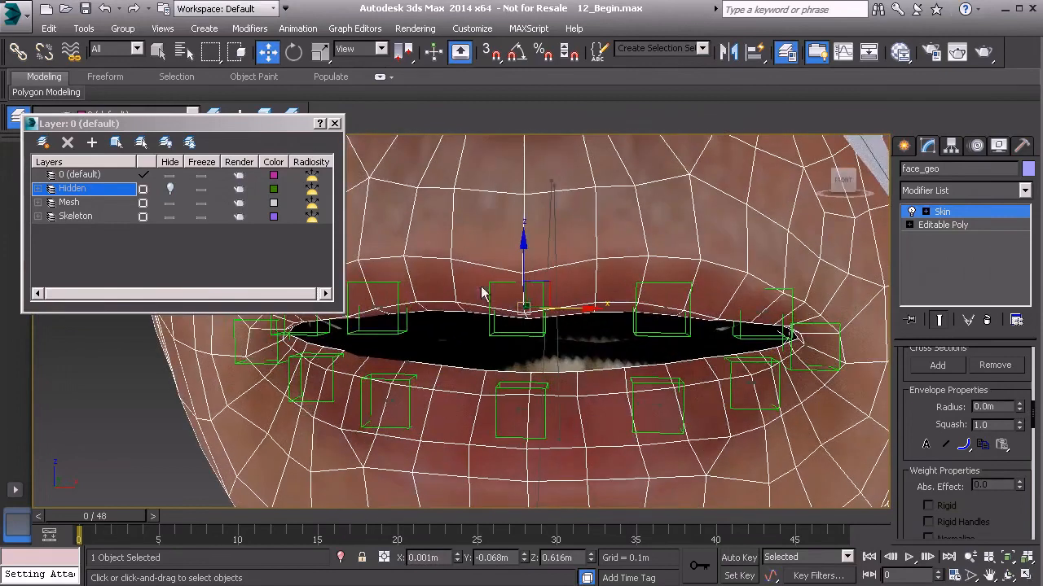
left_click_drag(906, 423, 906, 276)
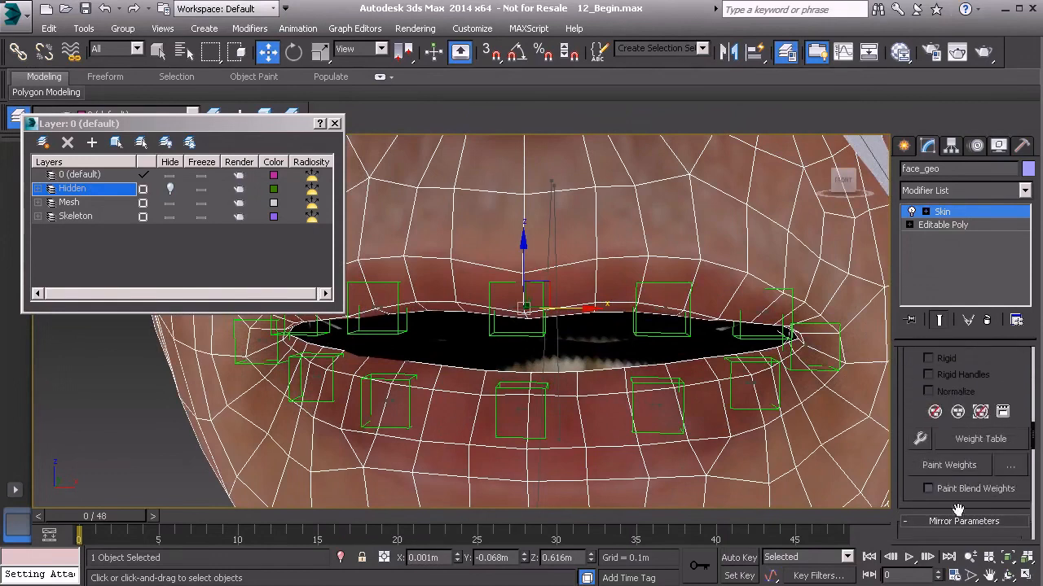
left_click(950, 467)
left_click(1009, 466)
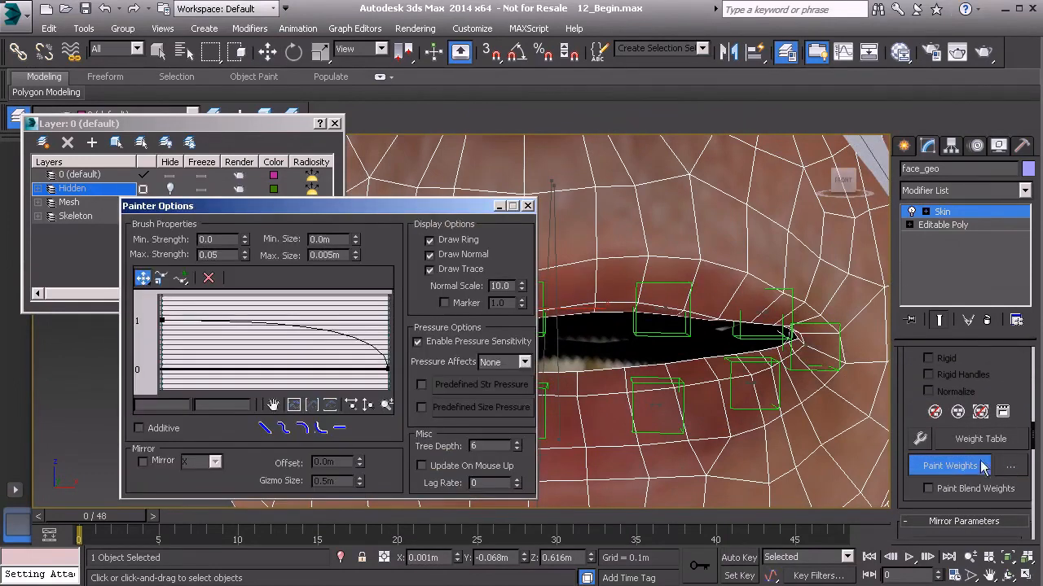
type("1")
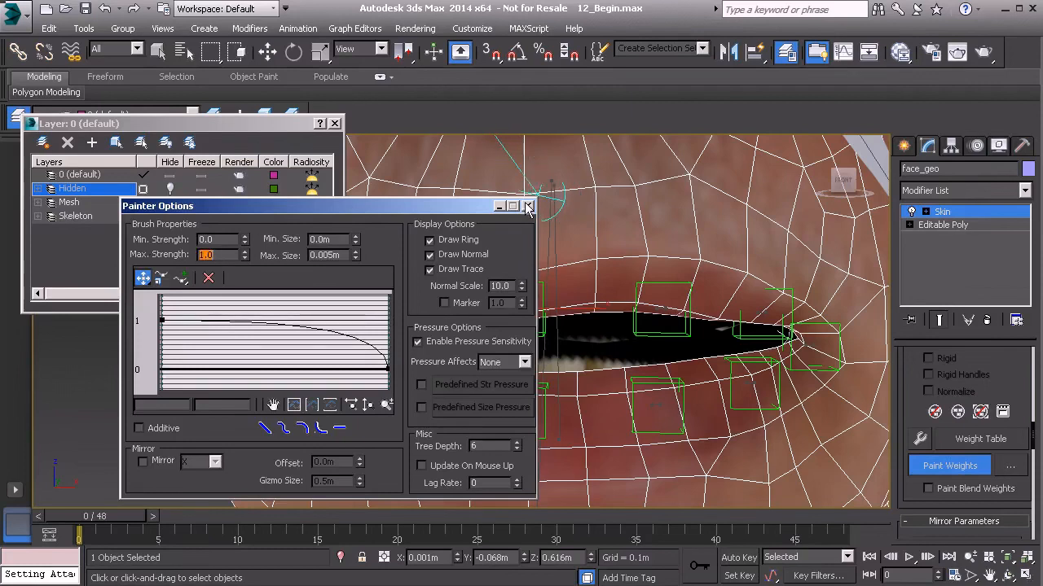
left_click(527, 205)
Paint the middle upper-lip bone's weights onto the vertices around the upper lip's centre and end weight painting
scroll(491, 283, "down", 2)
mouse_move(529, 285)
left_mouse_down()
mouse_move(522, 272)
mouse_move(525, 281)
left_mouse_up()
middle_click_drag(533, 307, 544, 272, "alt")
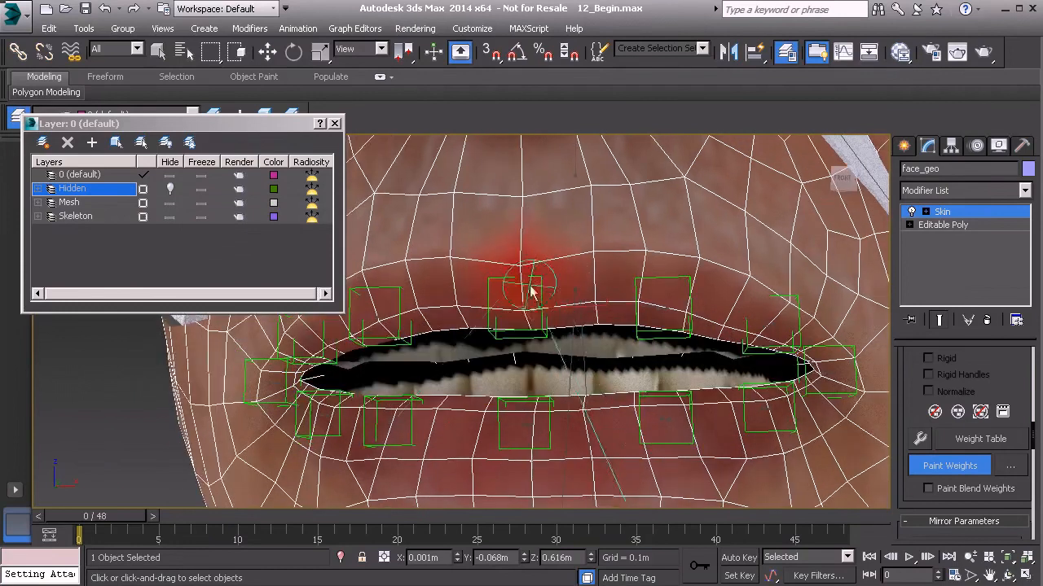
mouse_move(573, 262)
left_mouse_down()
mouse_move(583, 254)
mouse_move(579, 317)
left_mouse_up()
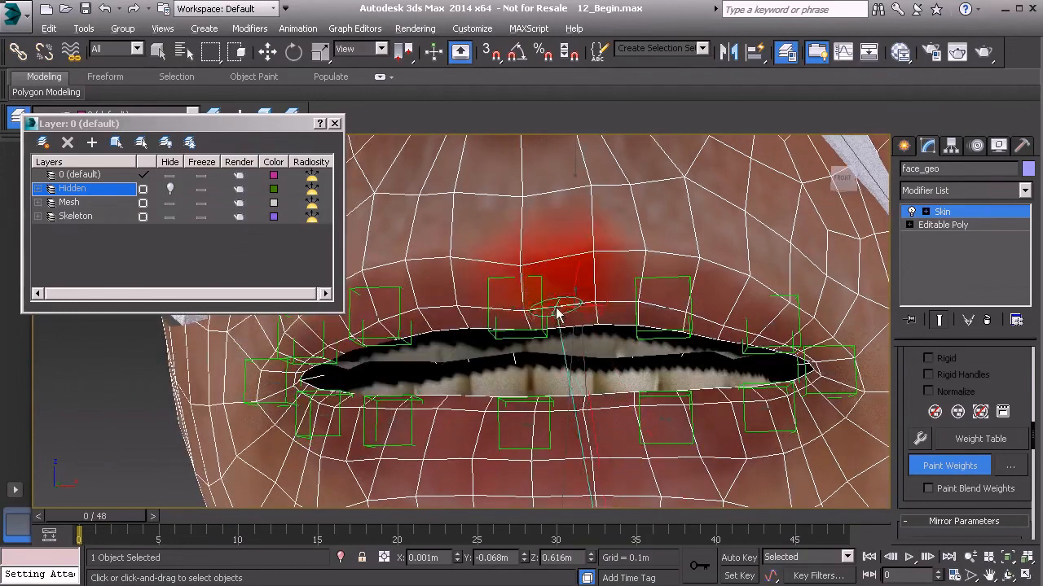
middle_click_drag(579, 318, 533, 314, "alt")
mouse_move(491, 261)
left_mouse_down()
mouse_move(466, 299)
mouse_move(467, 322)
mouse_move(472, 307)
mouse_move(530, 302)
left_mouse_up()
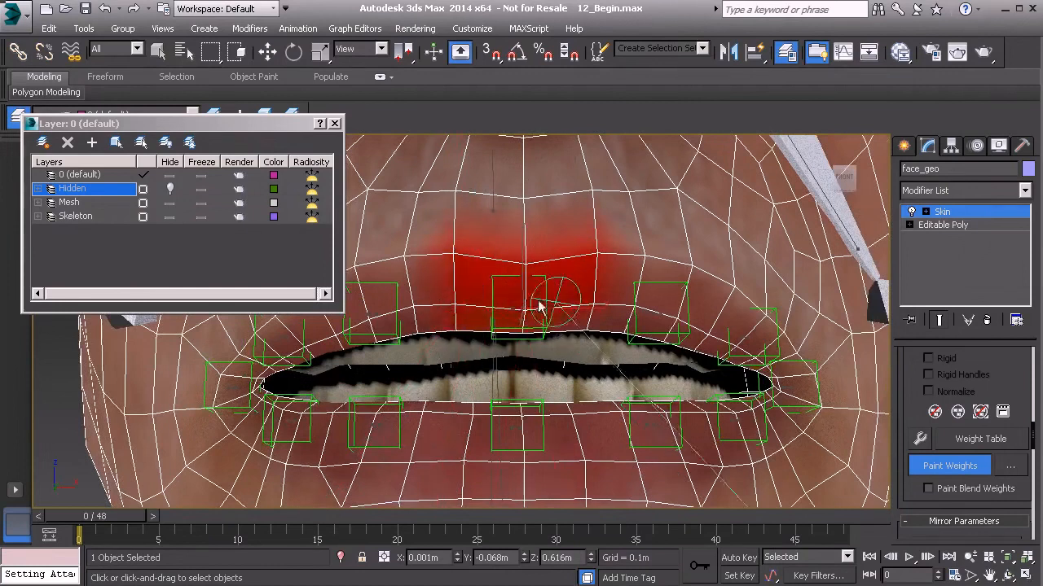
middle_click_drag(531, 302, 559, 298, "alt")
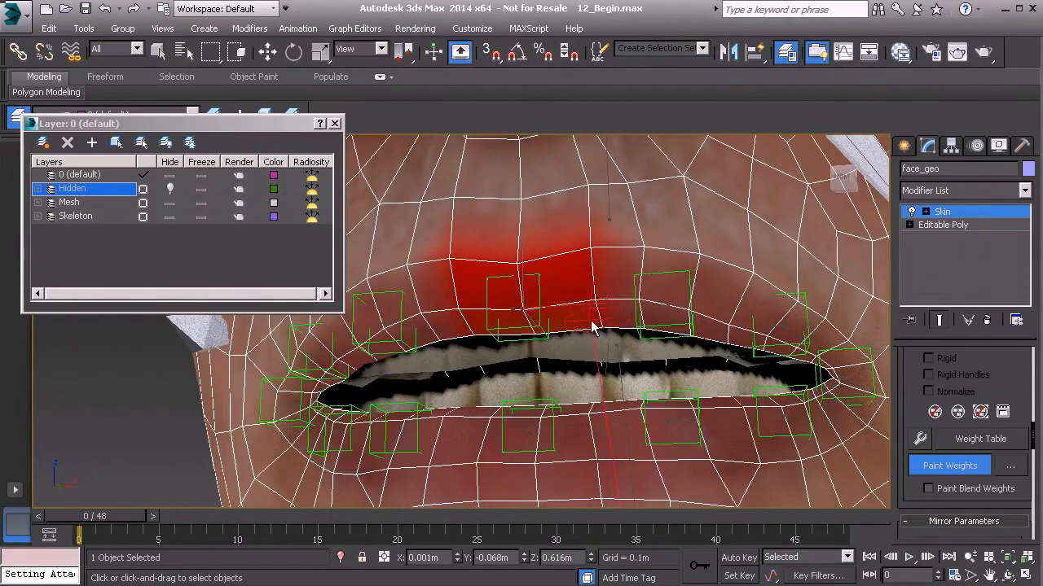
middle_click_drag(563, 260, 512, 275, "alt")
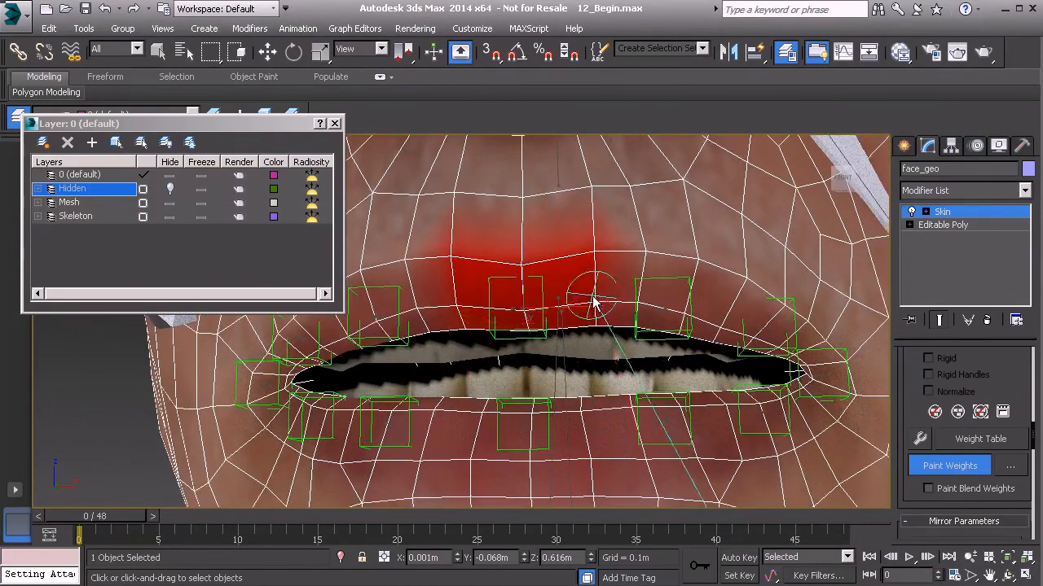
middle_click_drag(594, 310, 773, 366, "alt")
left_click(937, 466)
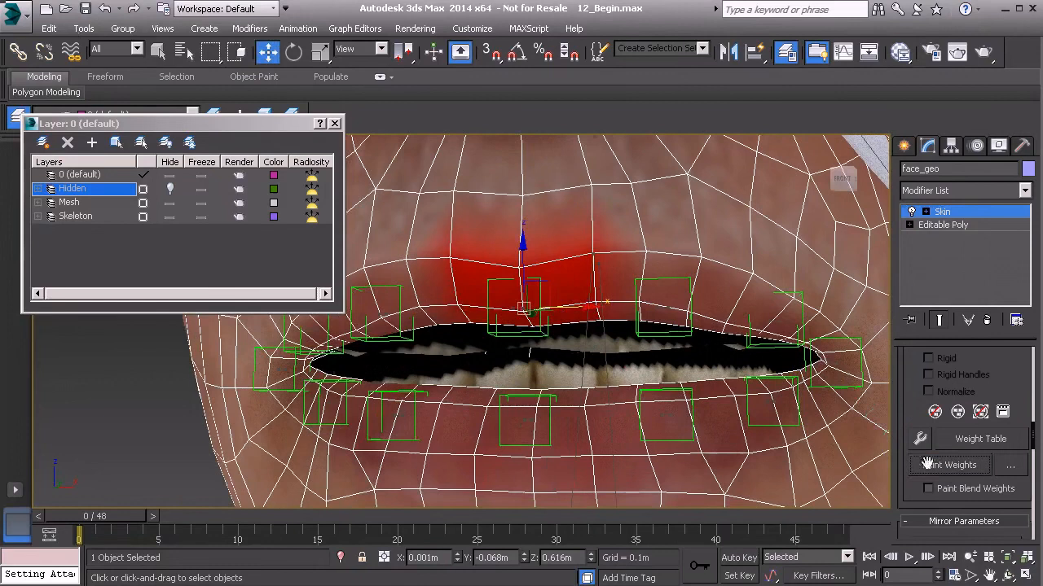
Select the envelope of the upper-lip bone on the character's left of centre and set its two outer cross sections' radius to 0 m
left_click(671, 309)
middle_click_drag(670, 308, 556, 316, "alt")
scroll(603, 329, "down", 4)
middle_click_drag(556, 316, 675, 328)
left_click_drag(409, 287, 496, 374)
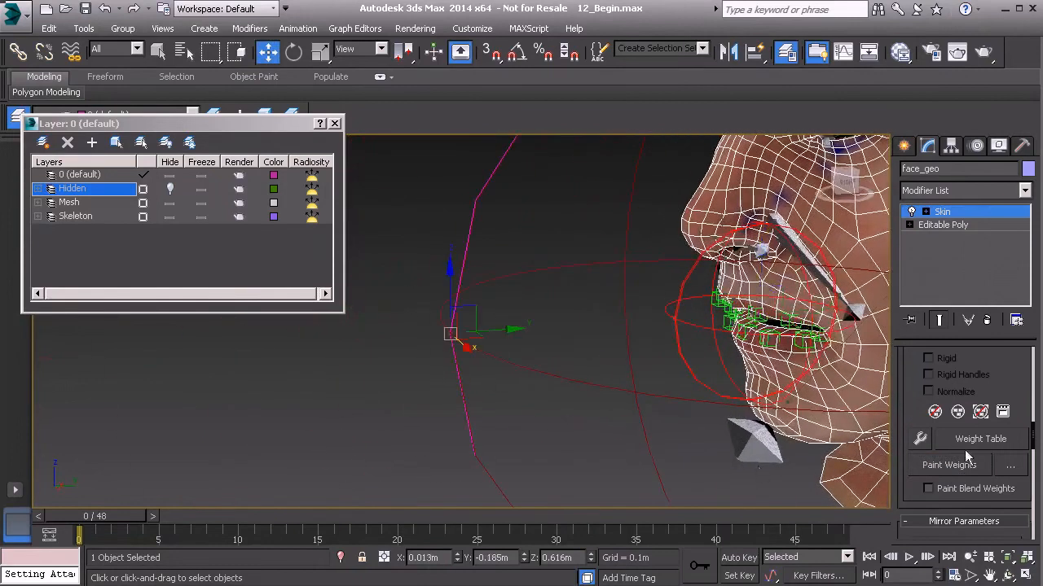
left_click_drag(915, 372, 936, 519)
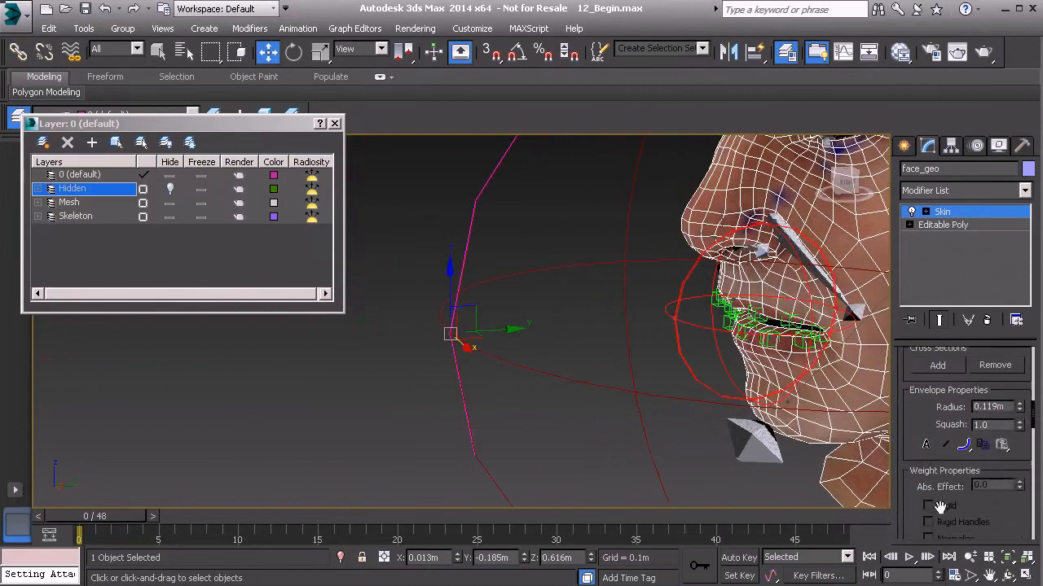
right_click(1022, 407)
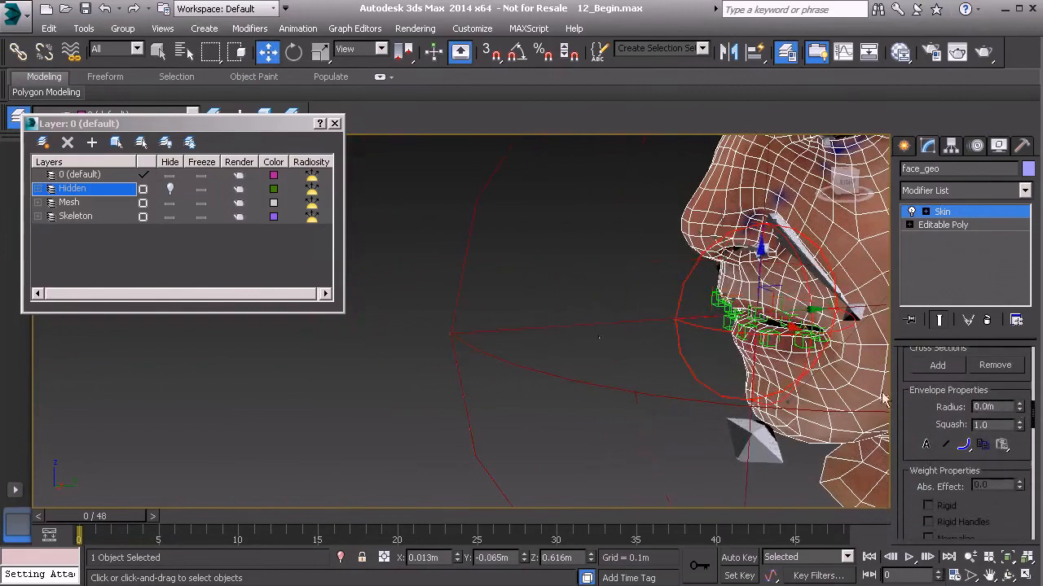
right_click(1018, 407)
Paint the left upper-lip bone's weights onto the surrounding upper-lip vertices and leave envelope editing
middle_click_drag(711, 356, 626, 363, "alt")
scroll(779, 334, "up", 4)
scroll(626, 369, "up", 2)
scroll(916, 444, "down", 4)
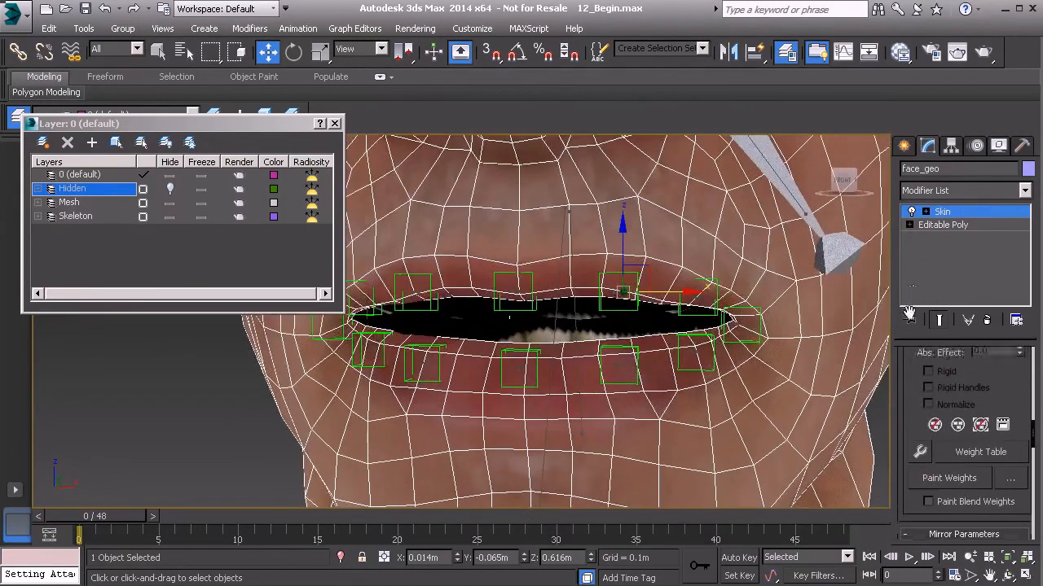
left_click(950, 457)
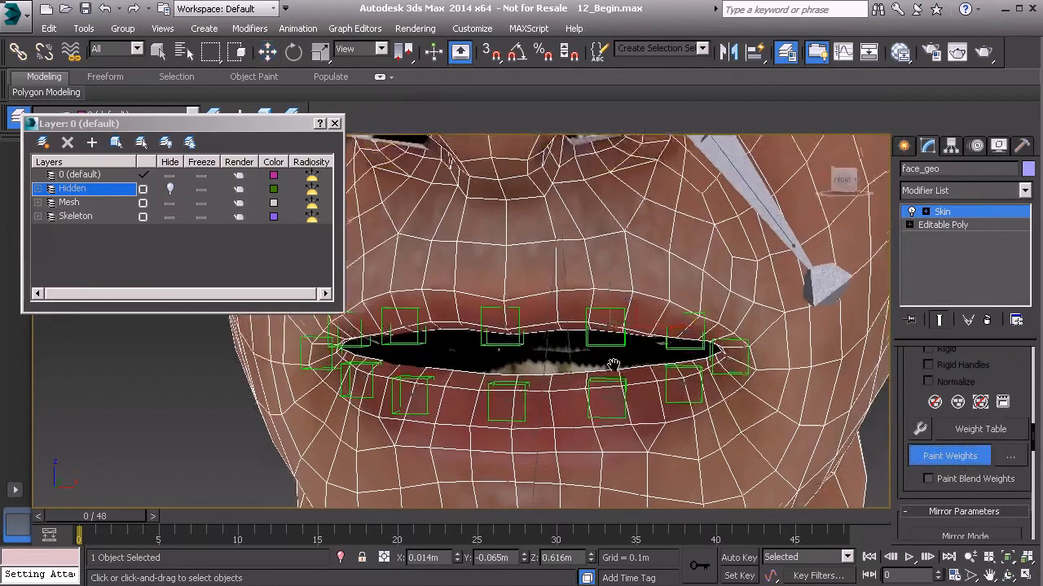
scroll(609, 353, "up", 1)
middle_click_drag(609, 354, 608, 298, "alt")
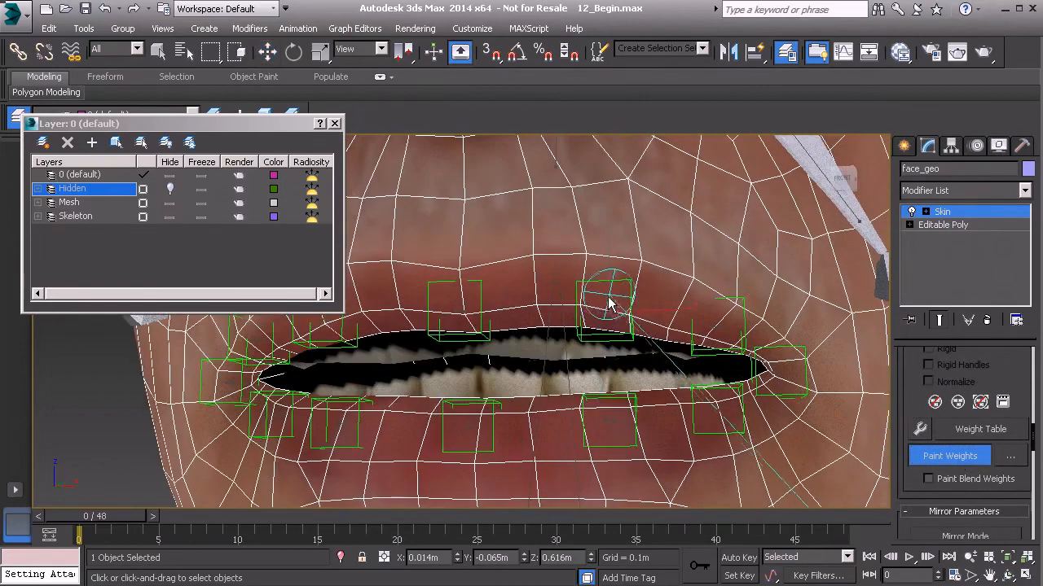
mouse_move(609, 300)
left_mouse_down()
mouse_move(598, 291)
mouse_move(612, 279)
mouse_move(667, 283)
mouse_move(681, 292)
mouse_move(624, 298)
mouse_move(673, 331)
mouse_move(684, 294)
mouse_move(664, 334)
mouse_move(593, 319)
mouse_move(682, 287)
mouse_move(673, 330)
mouse_move(597, 295)
left_mouse_up()
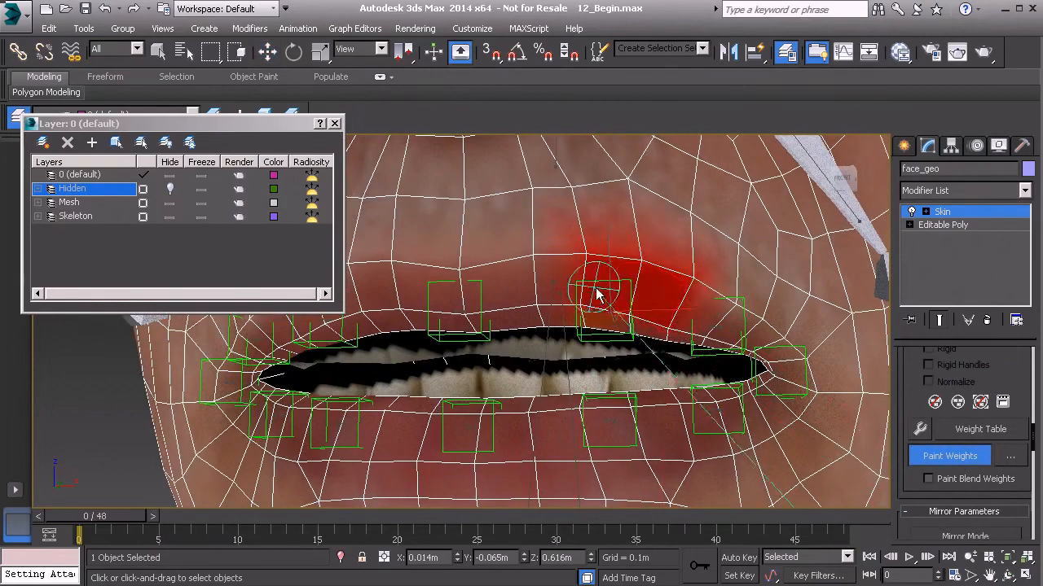
left_click(964, 213)
Select the jaw bone Bn_Jaw01 and rotate it to open the mouth and test the lip weights
scroll(635, 293, "down", 5)
middle_click_drag(685, 342, 618, 358, "alt")
key("F3")
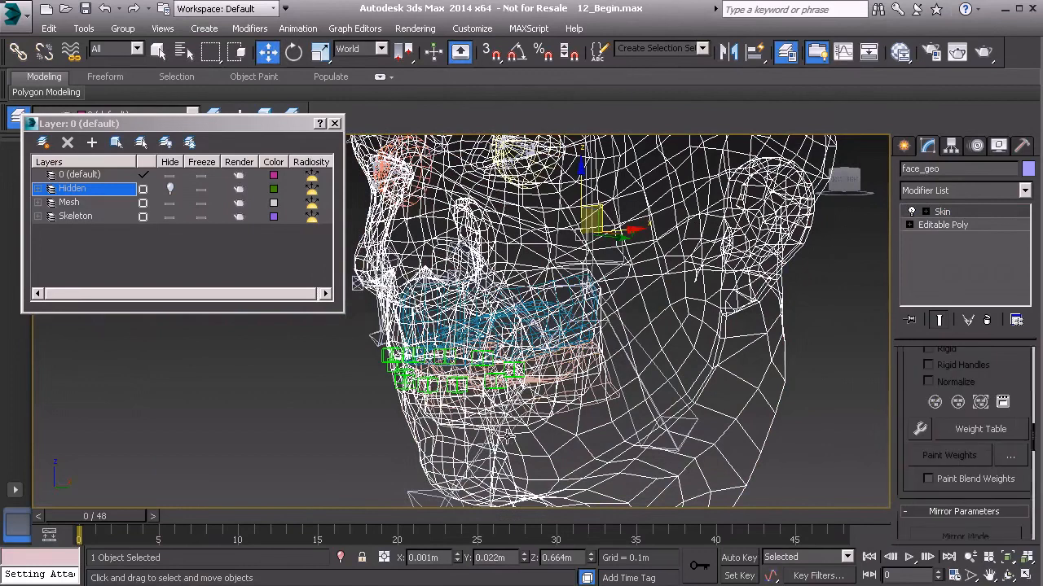
left_click(506, 417)
middle_click_drag(503, 415, 539, 405, "alt")
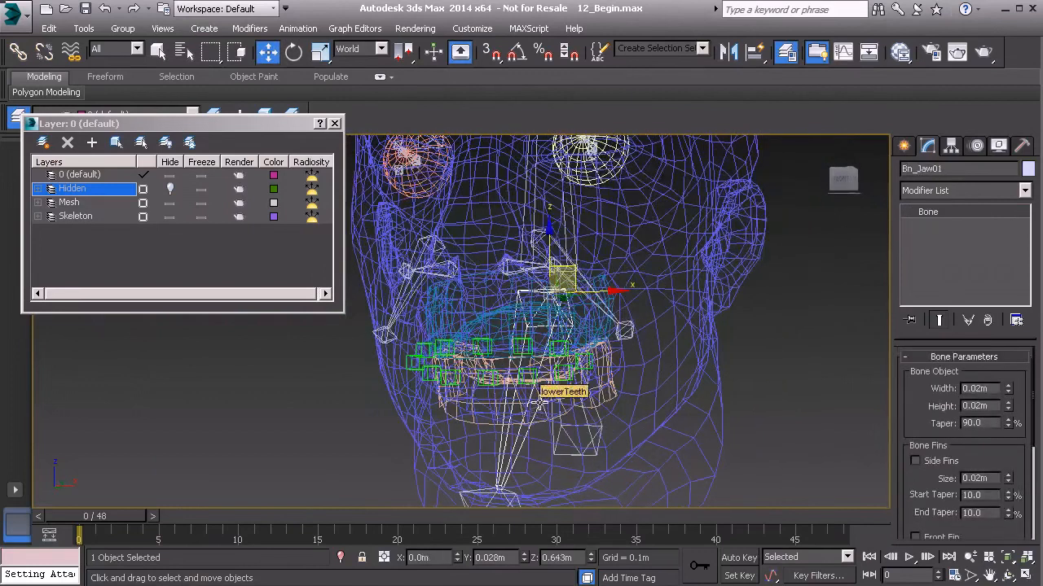
key("F3")
middle_click_drag(505, 373, 511, 378, "alt")
key("e")
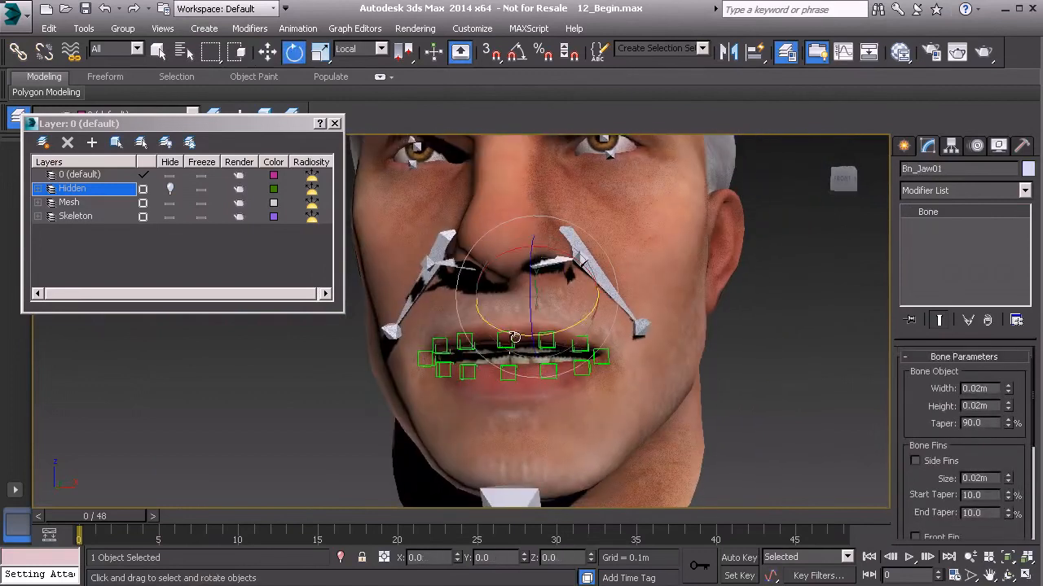
left_click_drag(530, 303, 532, 334)
scroll(567, 381, "up", 4)
scroll(567, 371, "up", 1)
left_click_drag(509, 237, 503, 274)
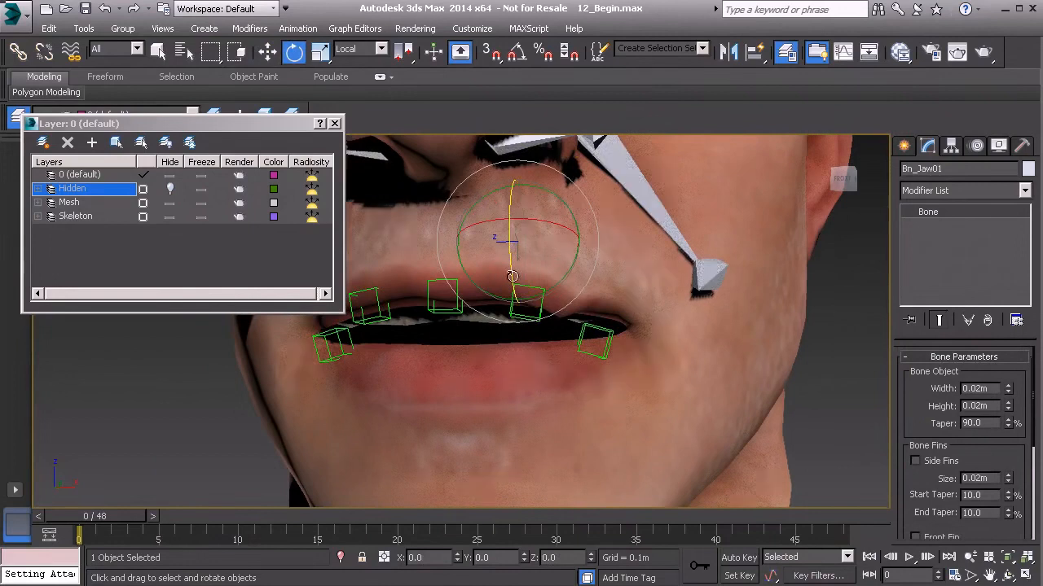
left_click_drag(509, 276, 498, 251)
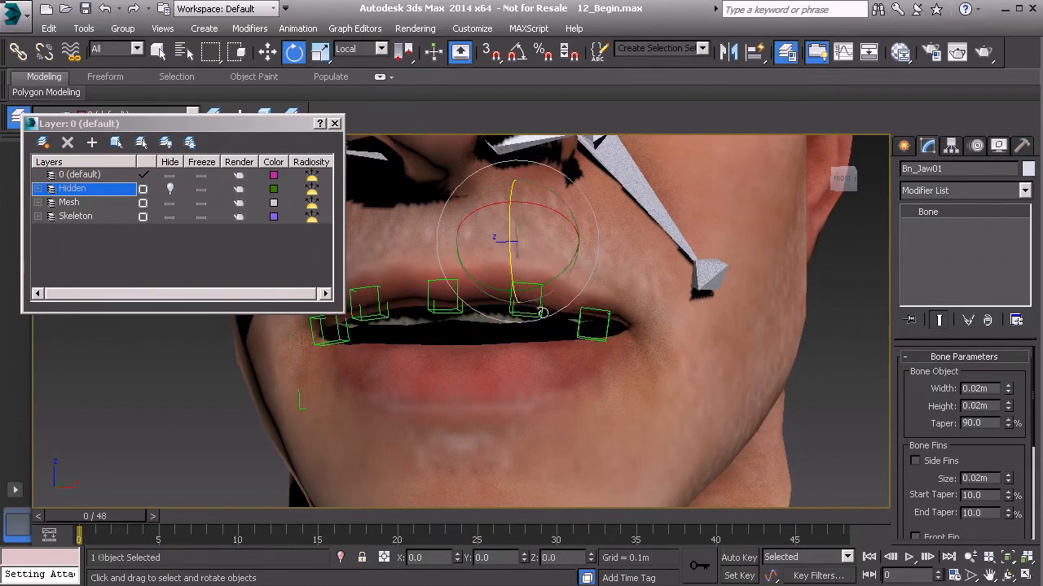
Move the left and middle upper-lip helpers slightly to test how the upper lip deforms
left_click(541, 312)
key("w")
mouse_move(553, 279)
left_mouse_down()
mouse_move(567, 236)
mouse_move(555, 292)
mouse_move(564, 216)
mouse_move(539, 277)
mouse_move(562, 238)
mouse_move(546, 285)
left_mouse_up()
left_click(452, 298)
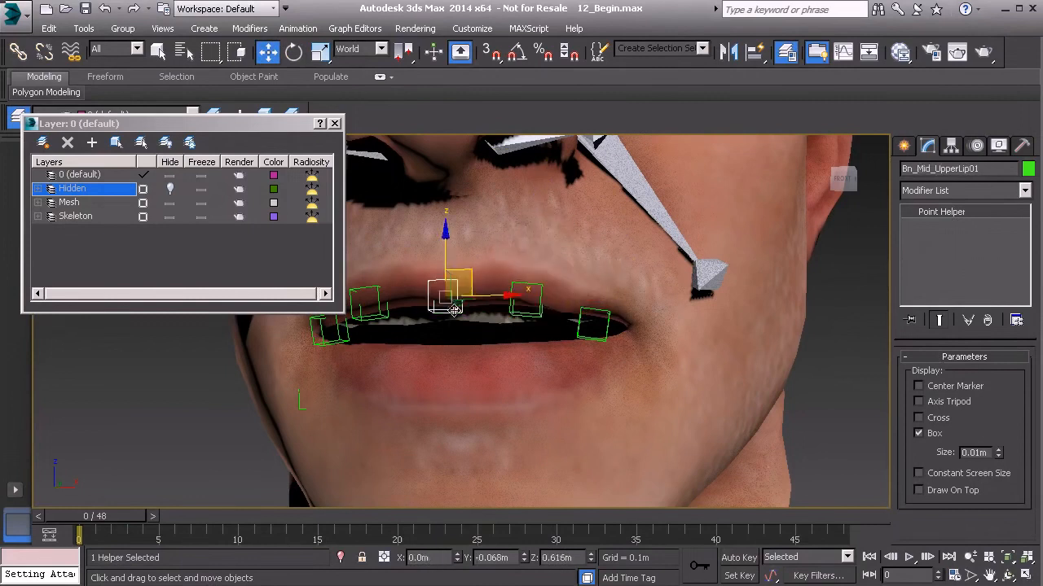
mouse_move(479, 277)
left_mouse_down()
mouse_move(481, 230)
mouse_move(487, 283)
left_mouse_up()
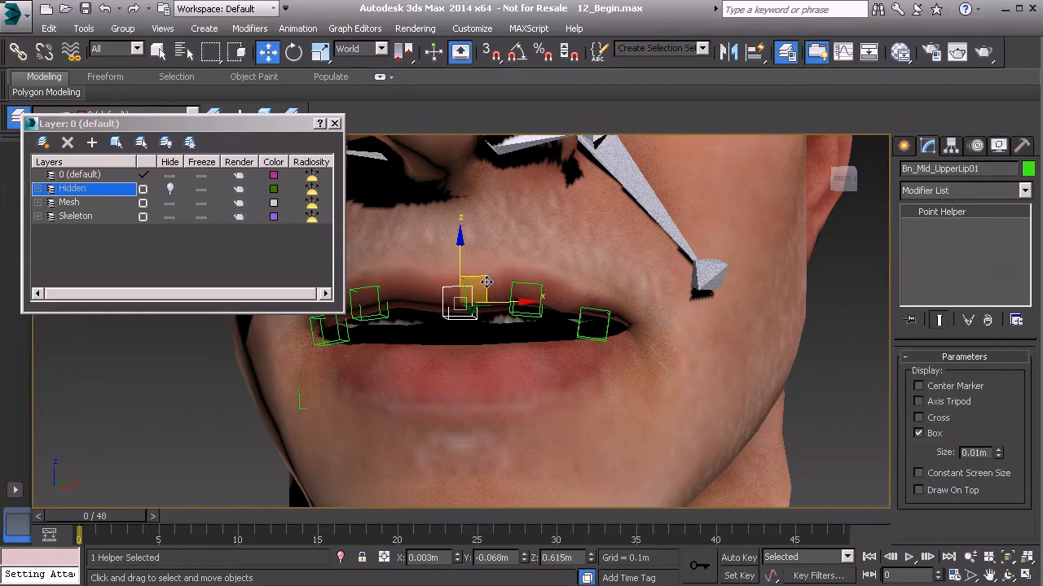
Select the jaw bone again and reset it to its original closed pose
scroll(572, 353, "down", 5)
middle_click_drag(610, 402, 598, 382, "alt")
left_click(589, 440)
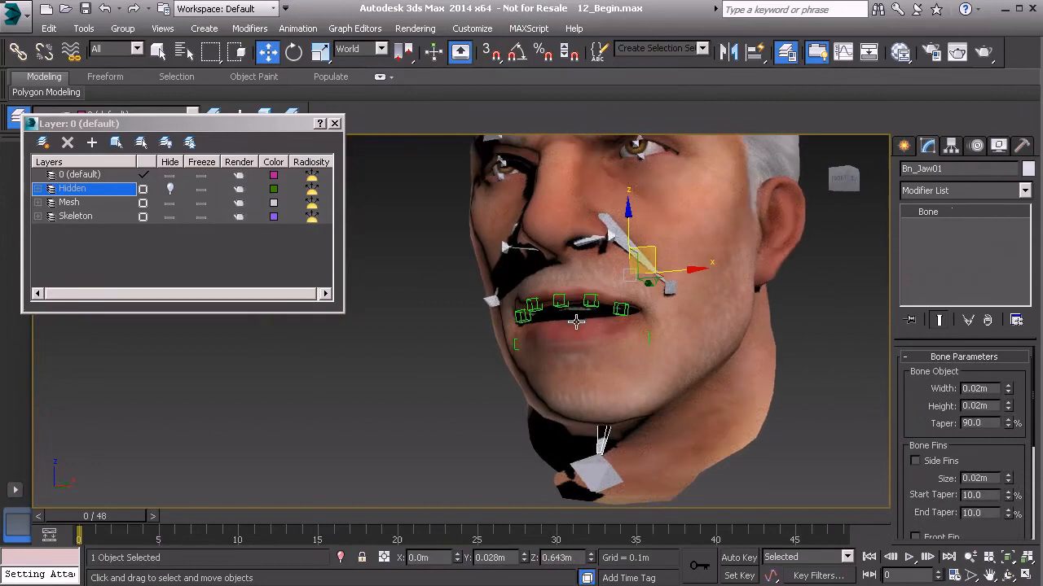
middle_click_drag(556, 322, 632, 328, "alt")
middle_click_drag(632, 328, 582, 433)
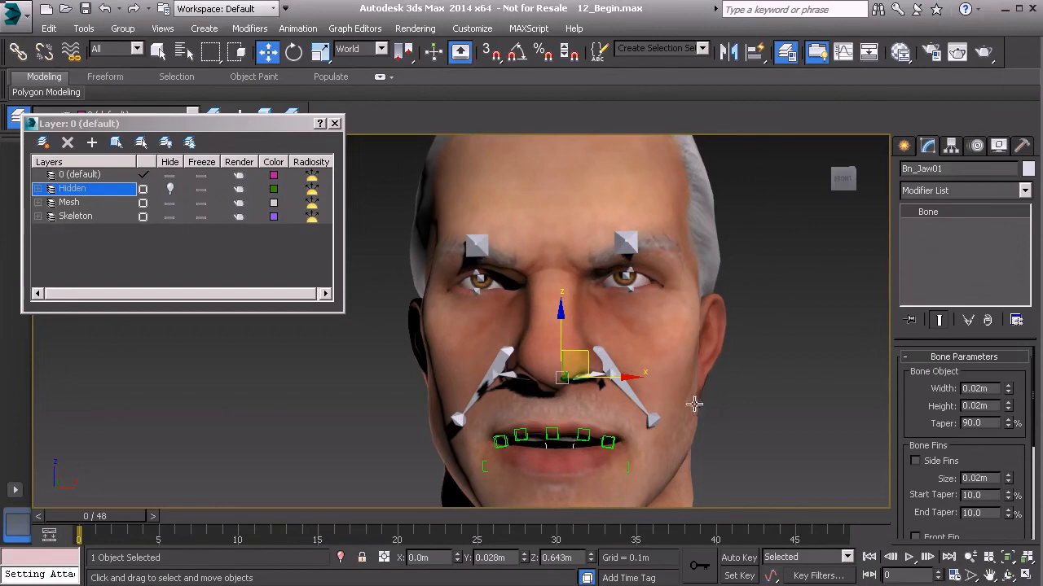
middle_click_drag(693, 399, 689, 288)
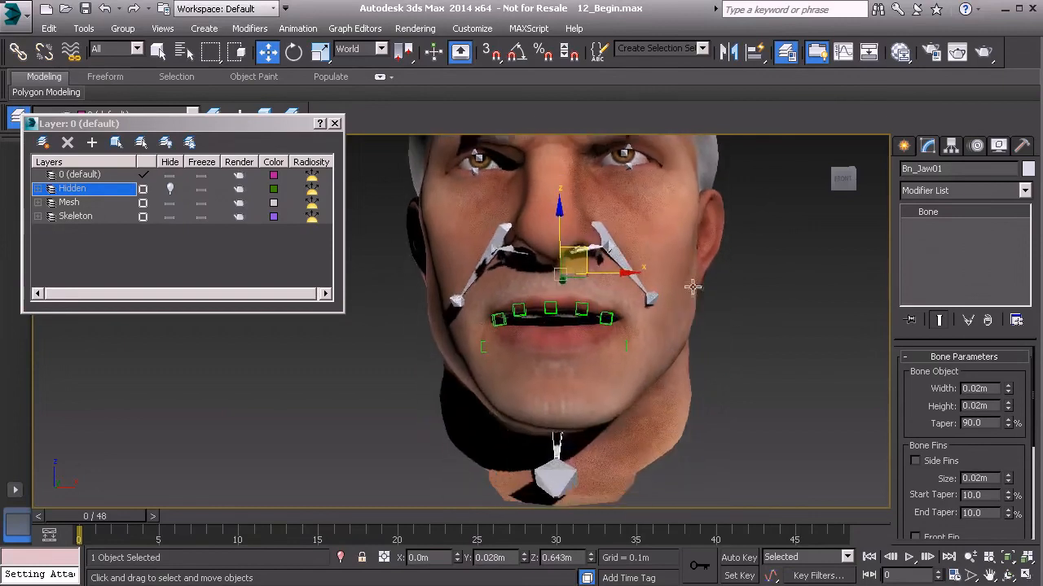
right_click(721, 318)
left_click(602, 287)
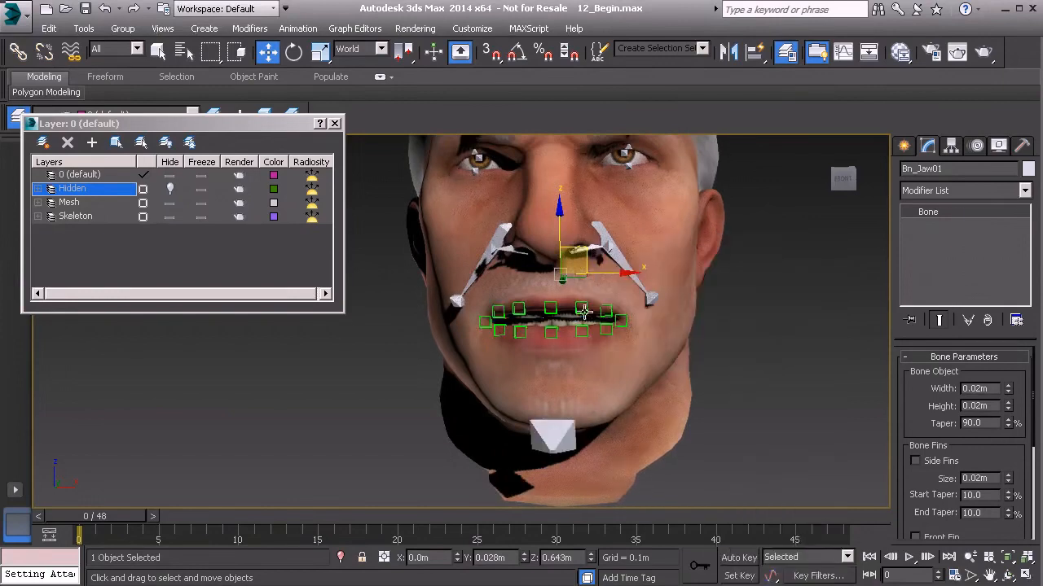
Select the left and middle upper-lip helpers together and reset them to their original positions
left_click(582, 310)
left_click(551, 308, "ctrl")
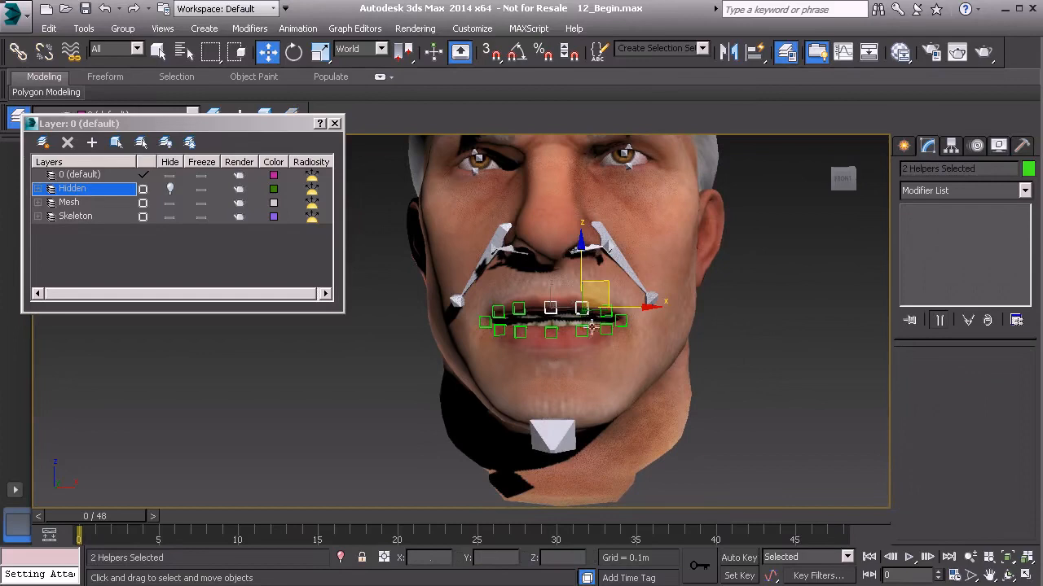
right_click(748, 332)
left_click(696, 294)
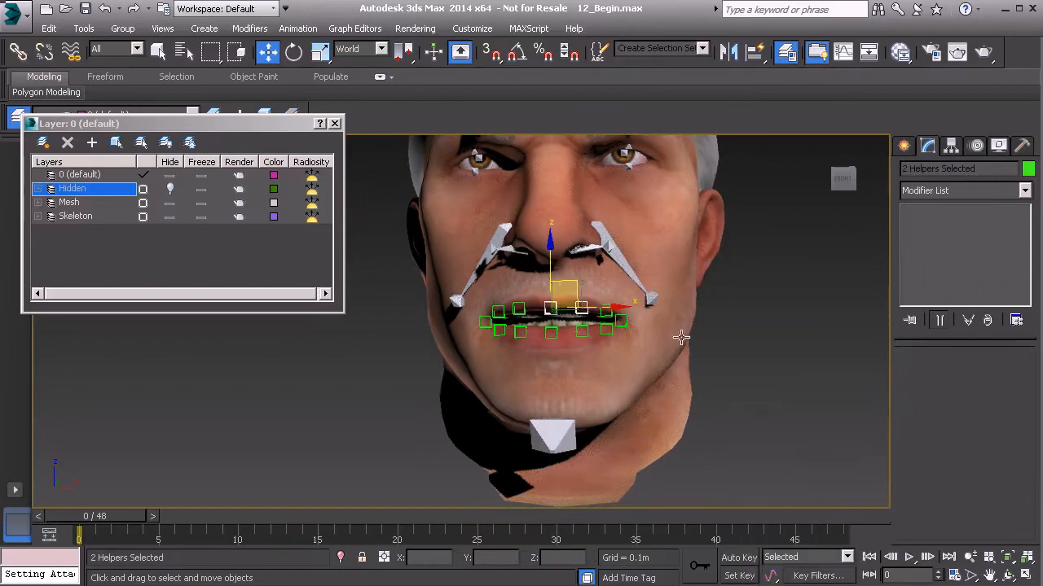
Save the face mesh's Skin envelopes as Face_Weights in the scenes folder
left_click(657, 345)
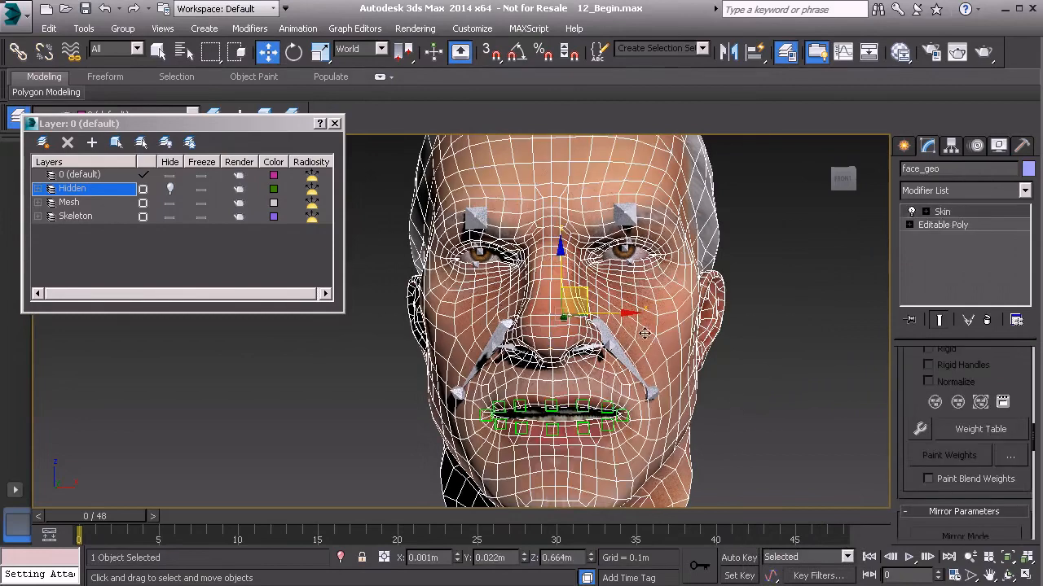
left_click_drag(904, 398, 892, 192)
left_click_drag(906, 477, 901, 200)
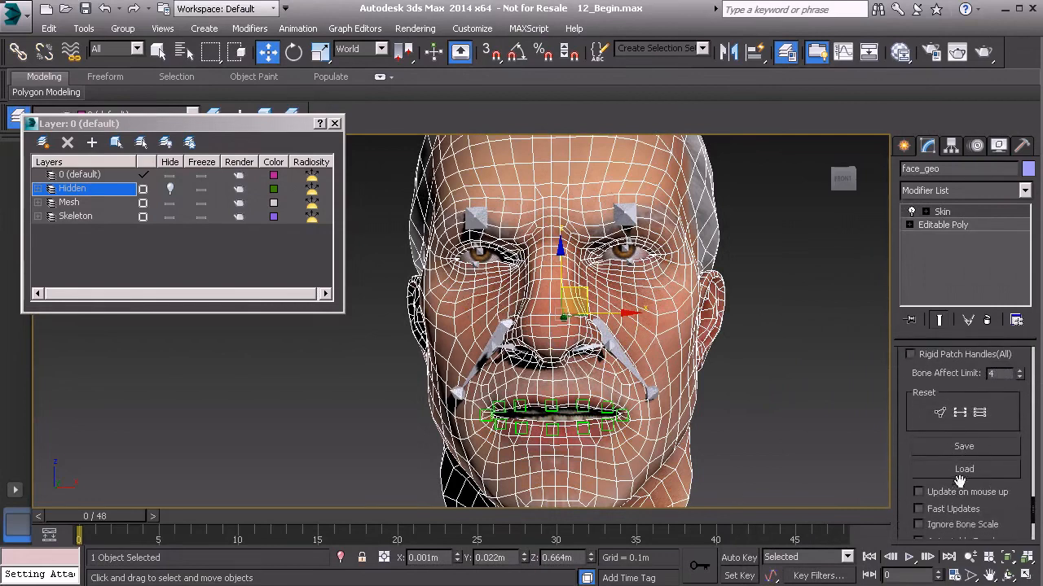
left_click(973, 449)
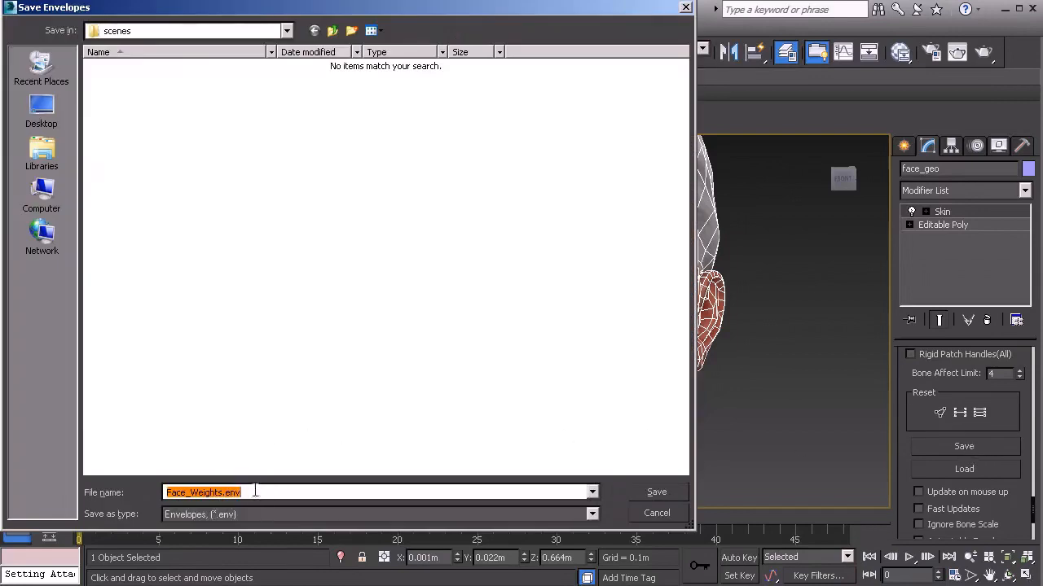
type("F")
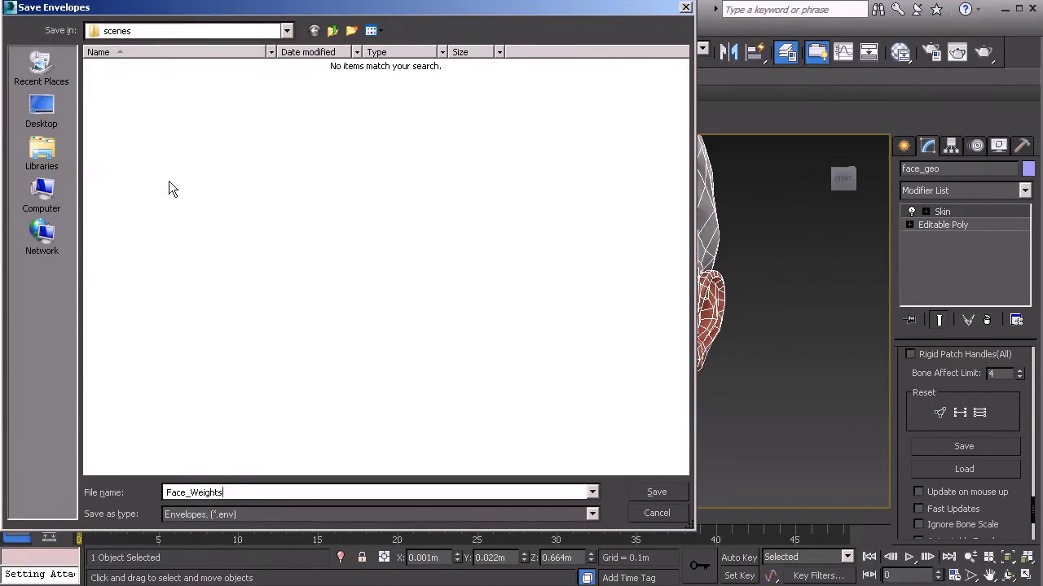
left_click(656, 493)
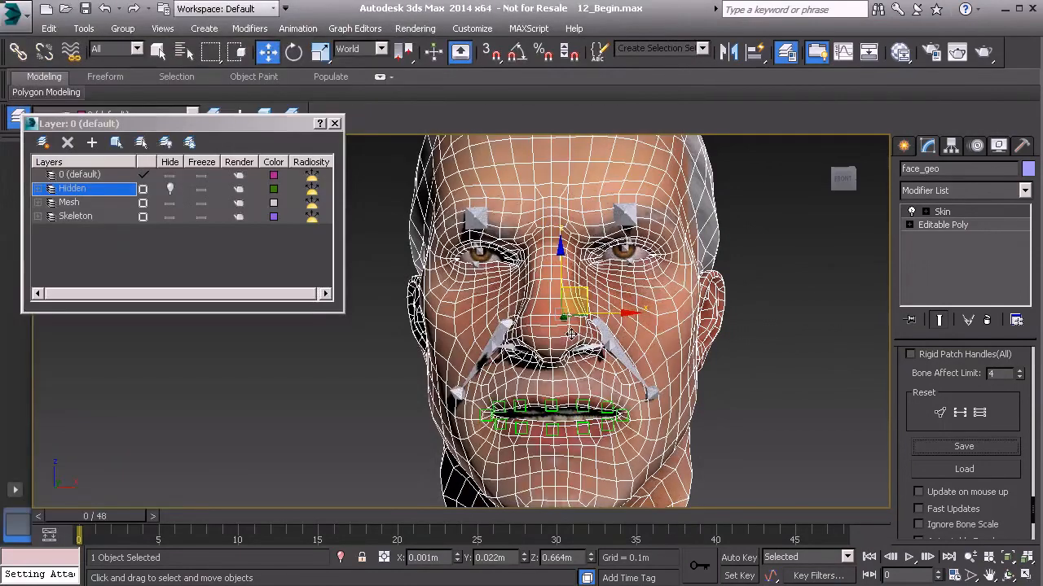
Scale the neck bone Bn_Neck01 uniformly to about 79% and inspect the scaled head from several angles
middle_click_drag(660, 376, 584, 380)
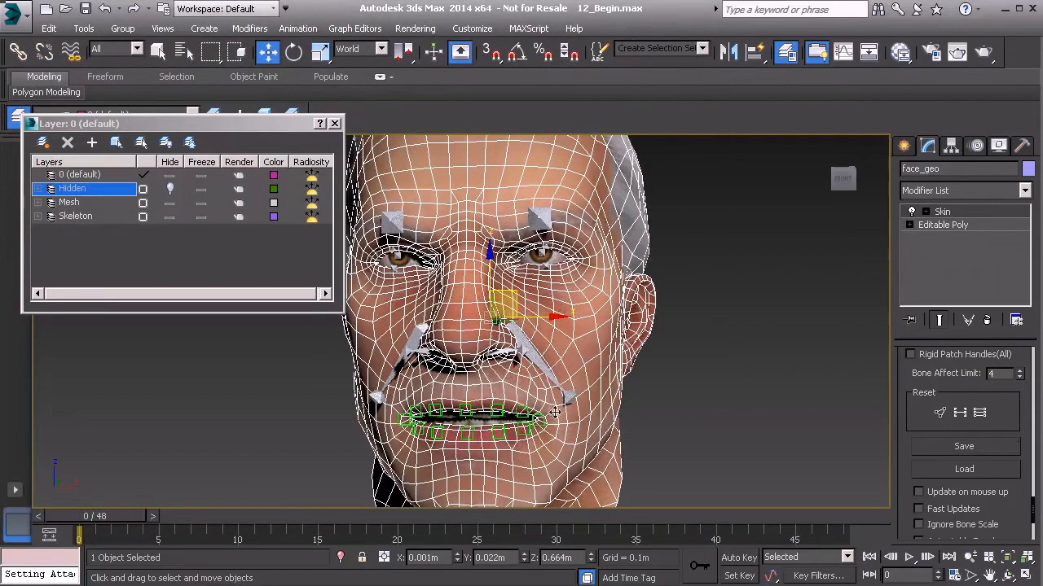
middle_click_drag(553, 413, 606, 405)
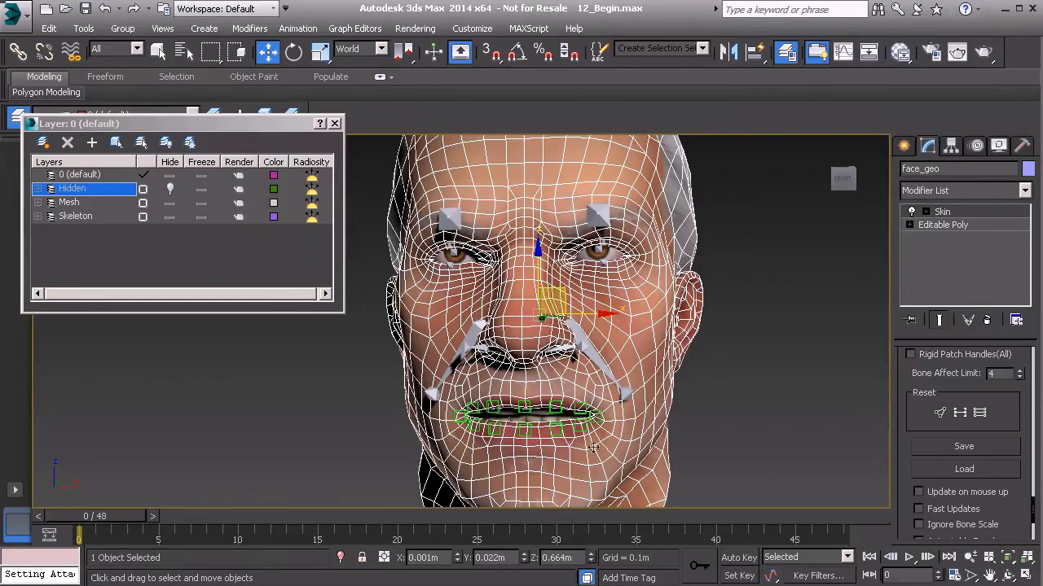
middle_click_drag(579, 418, 549, 403)
left_click(633, 417)
middle_click_drag(473, 400, 590, 473, "alt")
key("r")
mouse_move(590, 495)
left_mouse_down()
mouse_move(612, 426)
mouse_move(588, 503)
left_mouse_up()
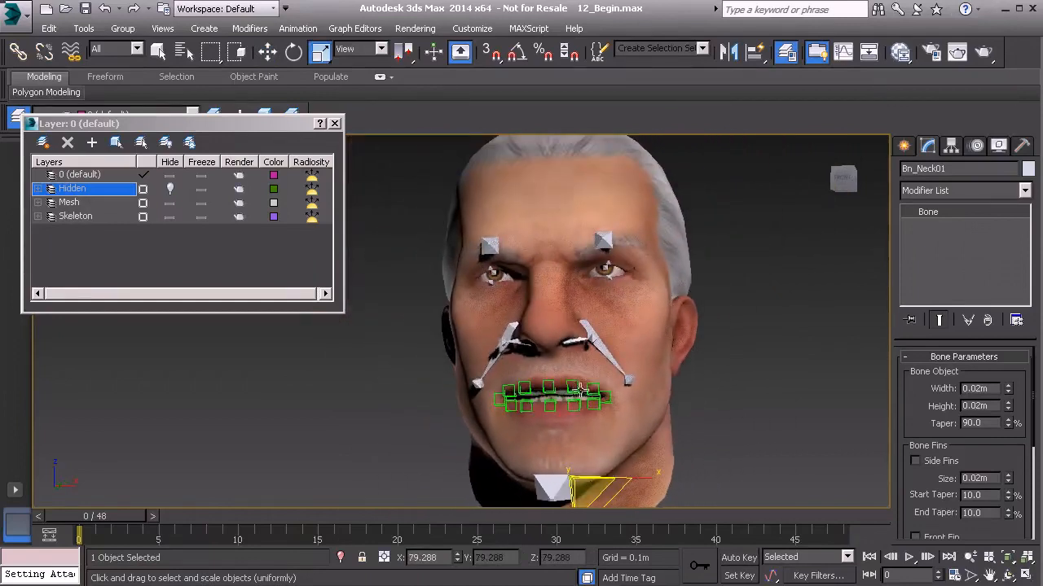
middle_click_drag(579, 388, 590, 410, "alt")
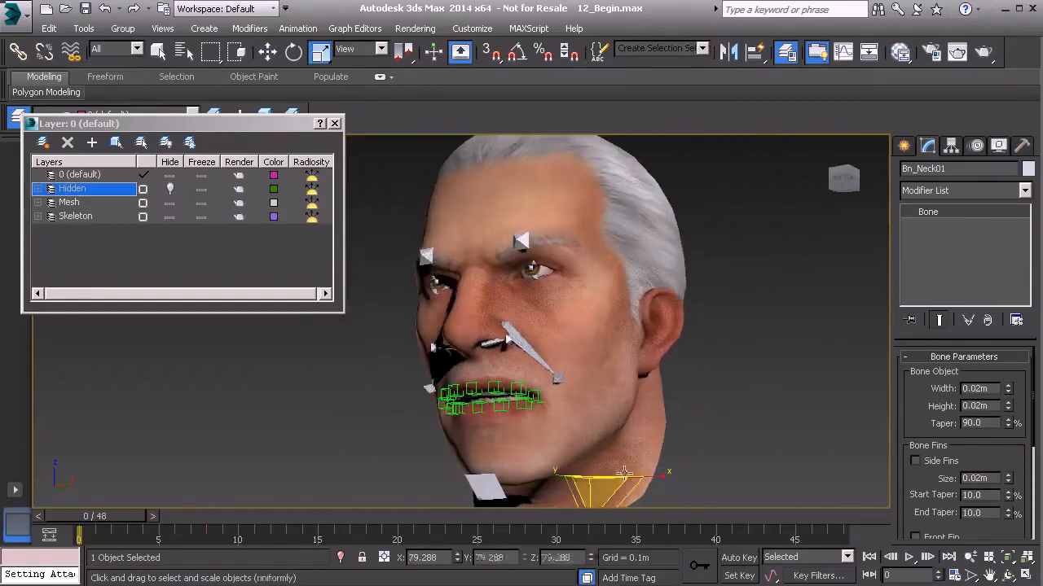
middle_click_drag(674, 461, 624, 421, "alt")
scroll(680, 456, "up", 2)
middle_click_drag(624, 421, 652, 397, "alt")
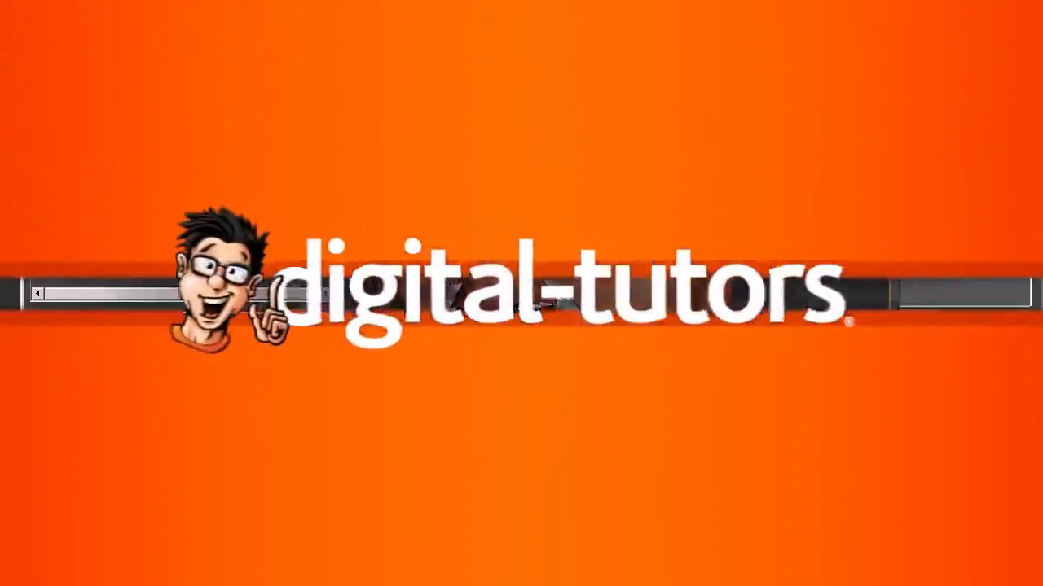